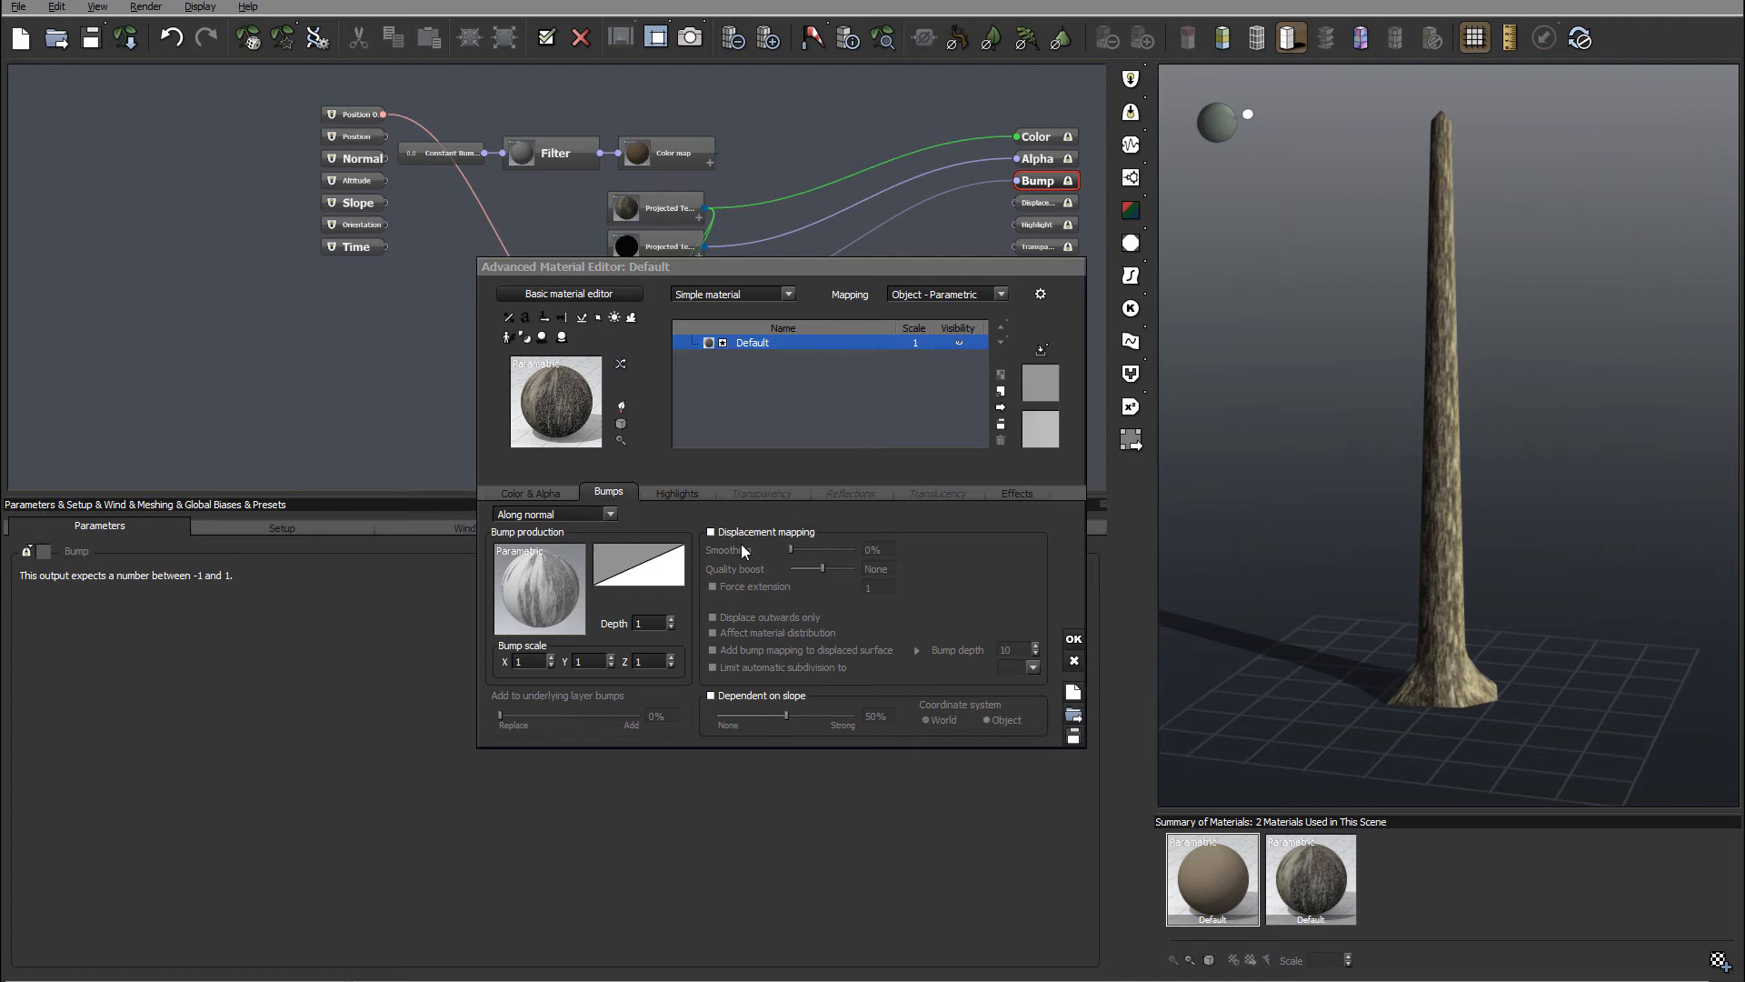
Enable displacement mapping for the bark material and open its displacement function for editing in the node graph.
click(791, 537)
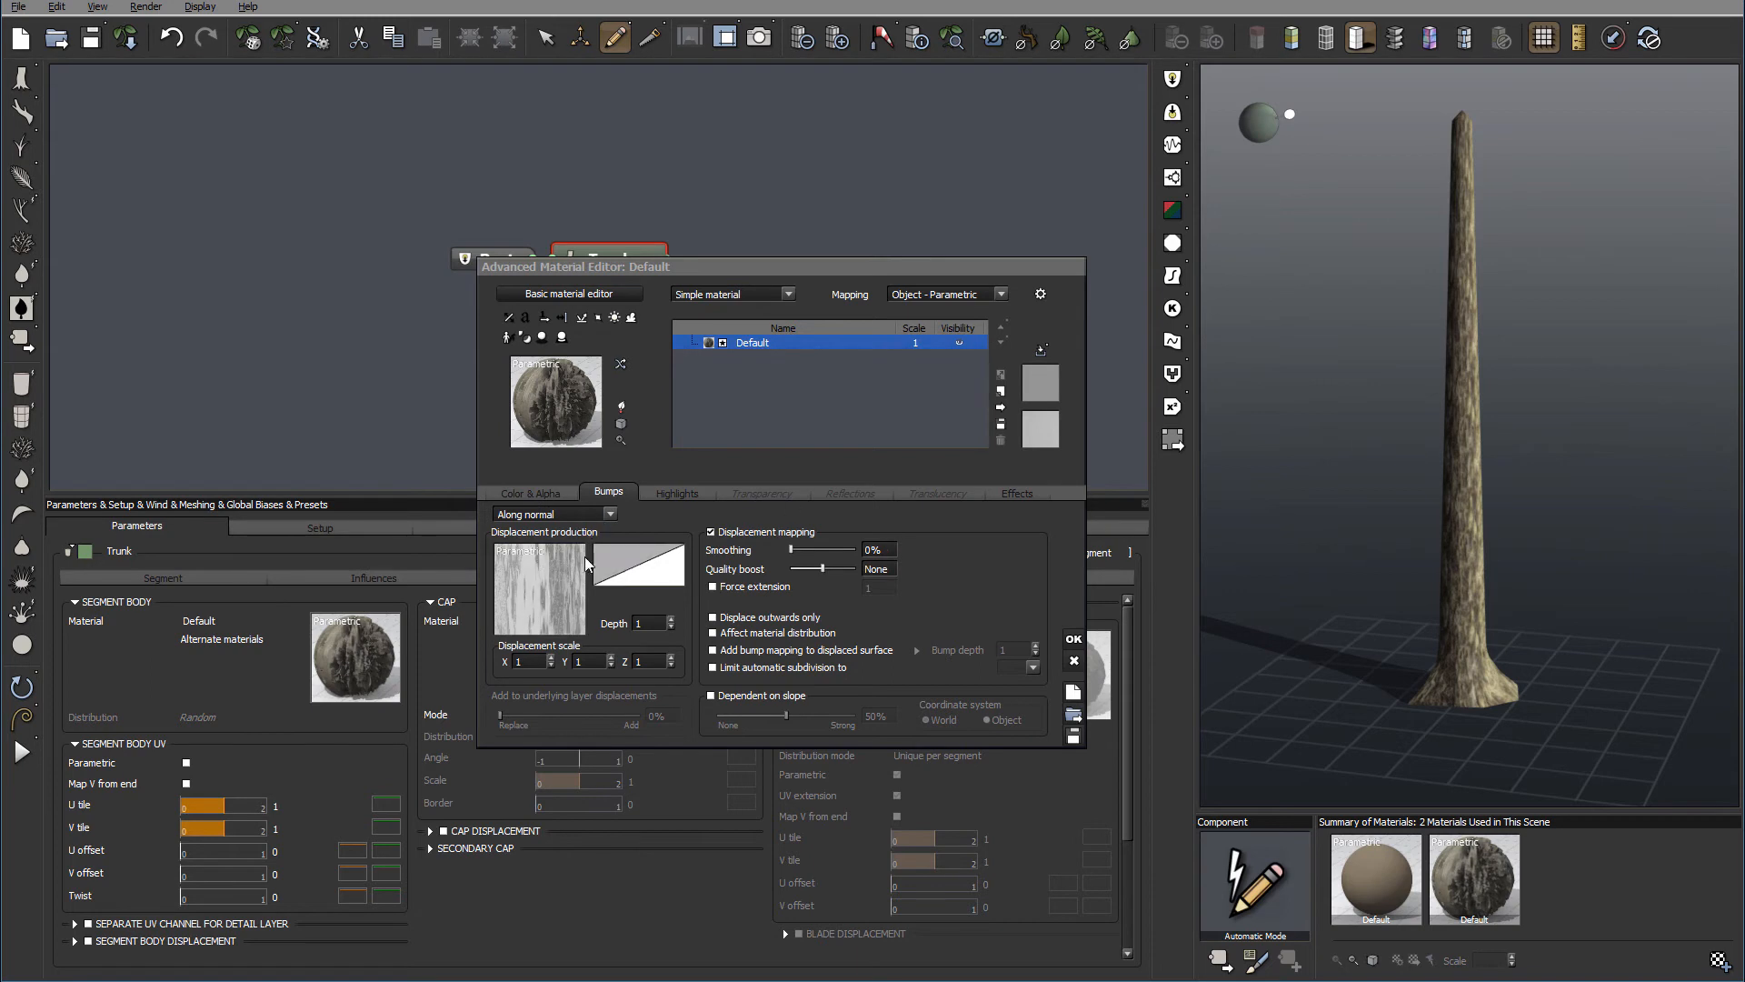
right_click(558, 597)
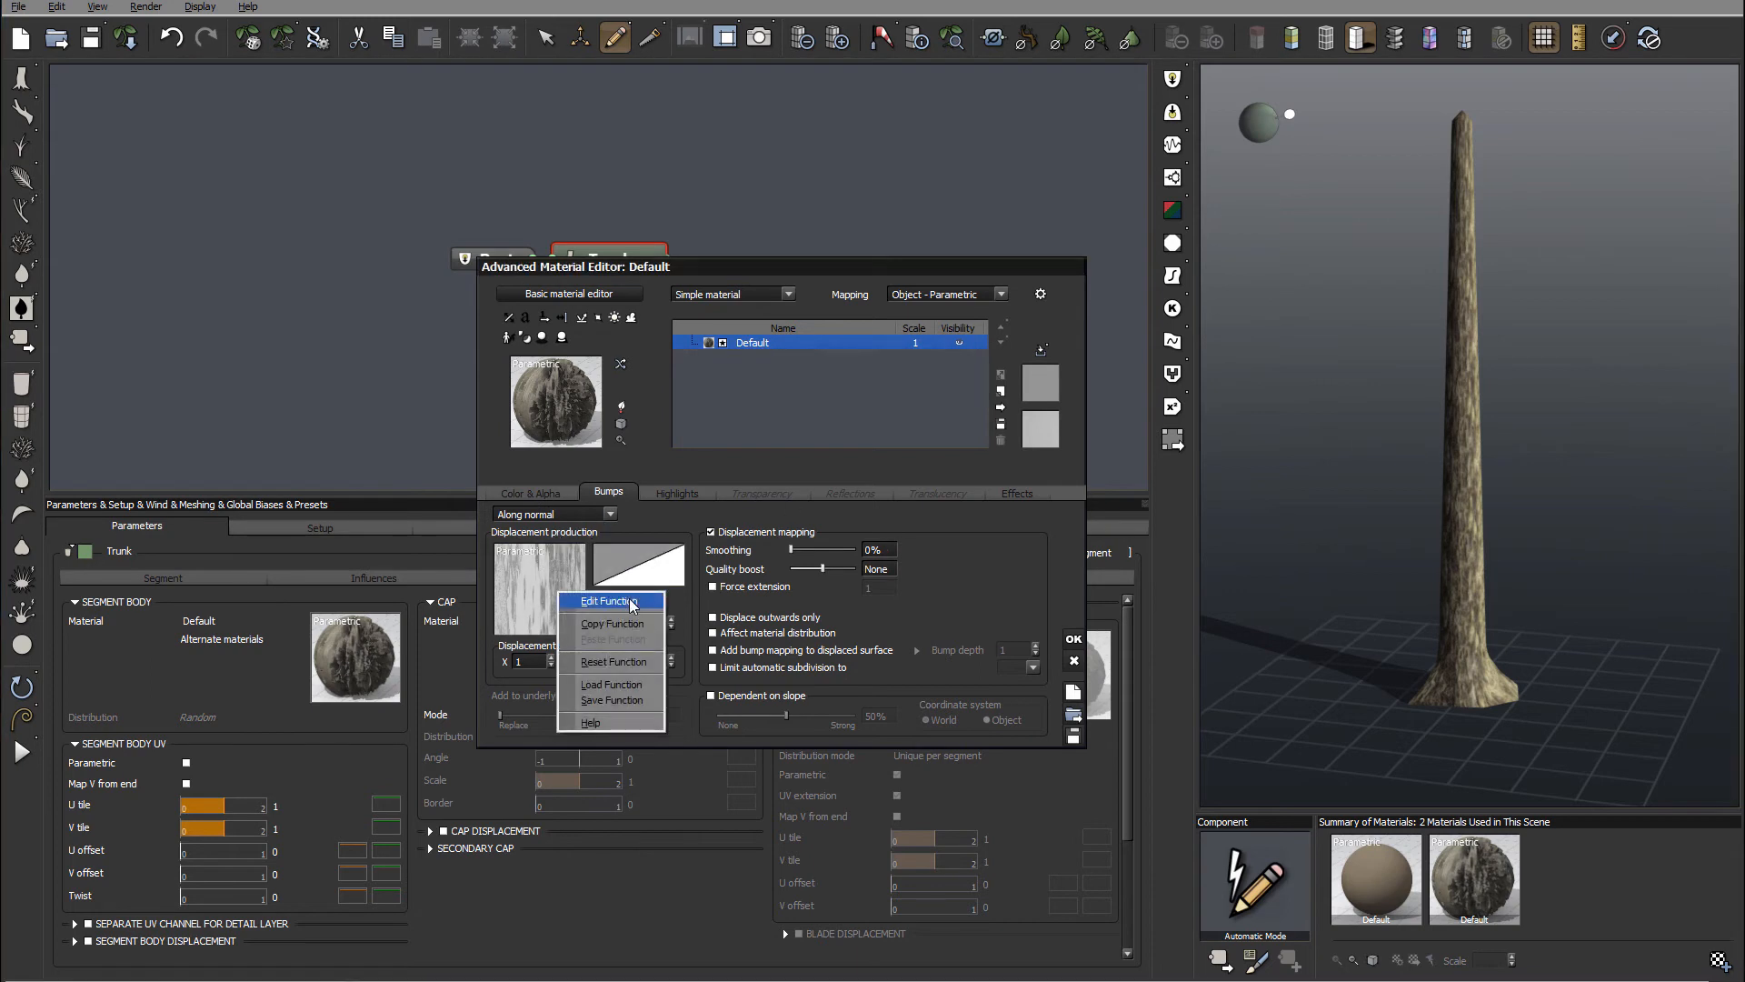
click(605, 603)
drag(785, 273, 822, 498)
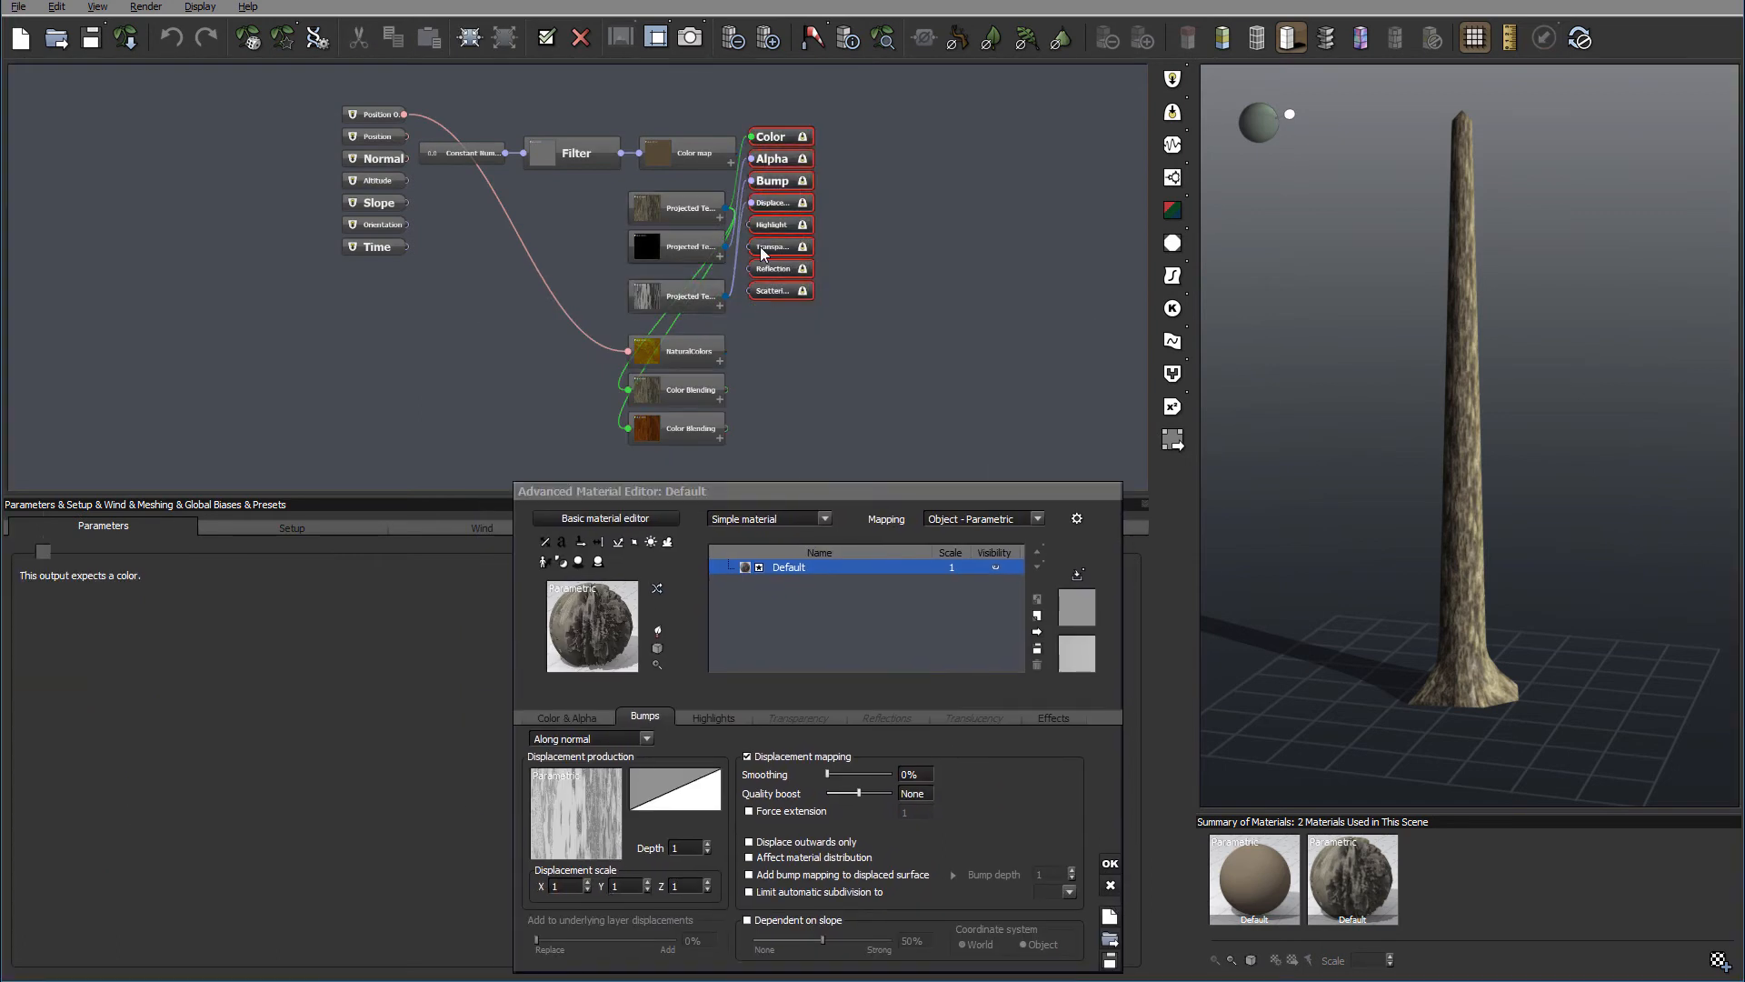
Space the output nodes away from the texture nodes and enable adding bump mapping to the displaced surface.
drag(769, 140, 968, 167)
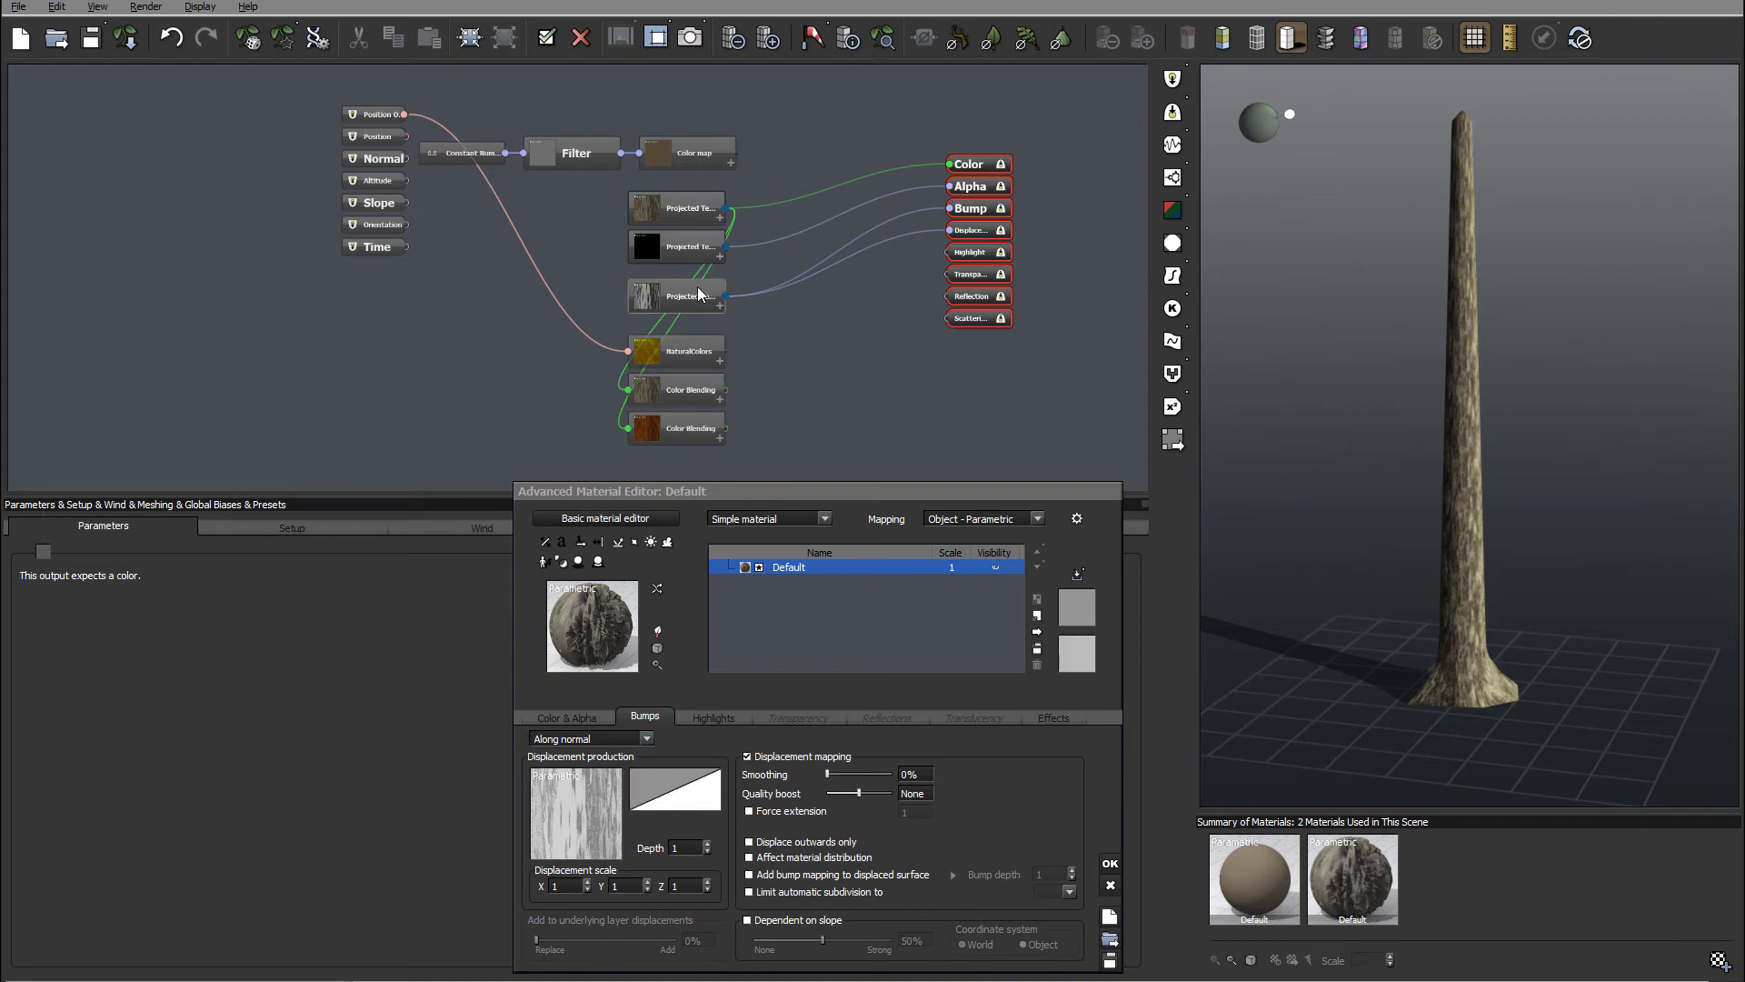
drag(678, 296, 678, 280)
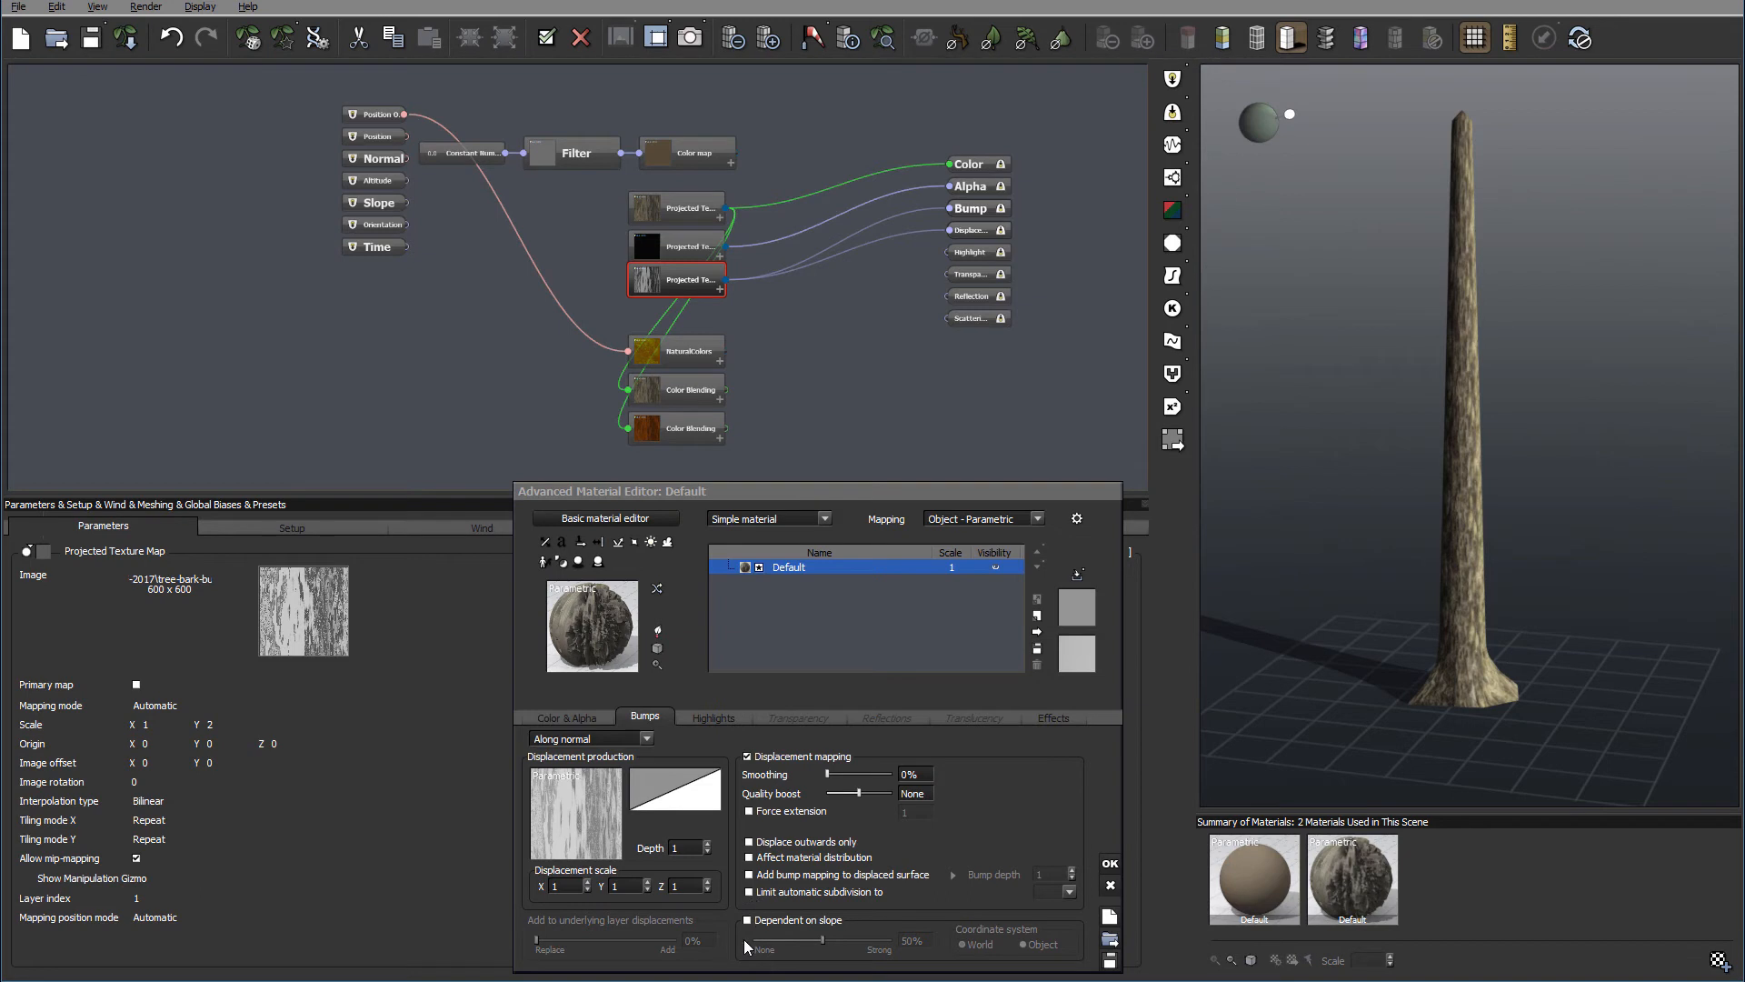
click(803, 878)
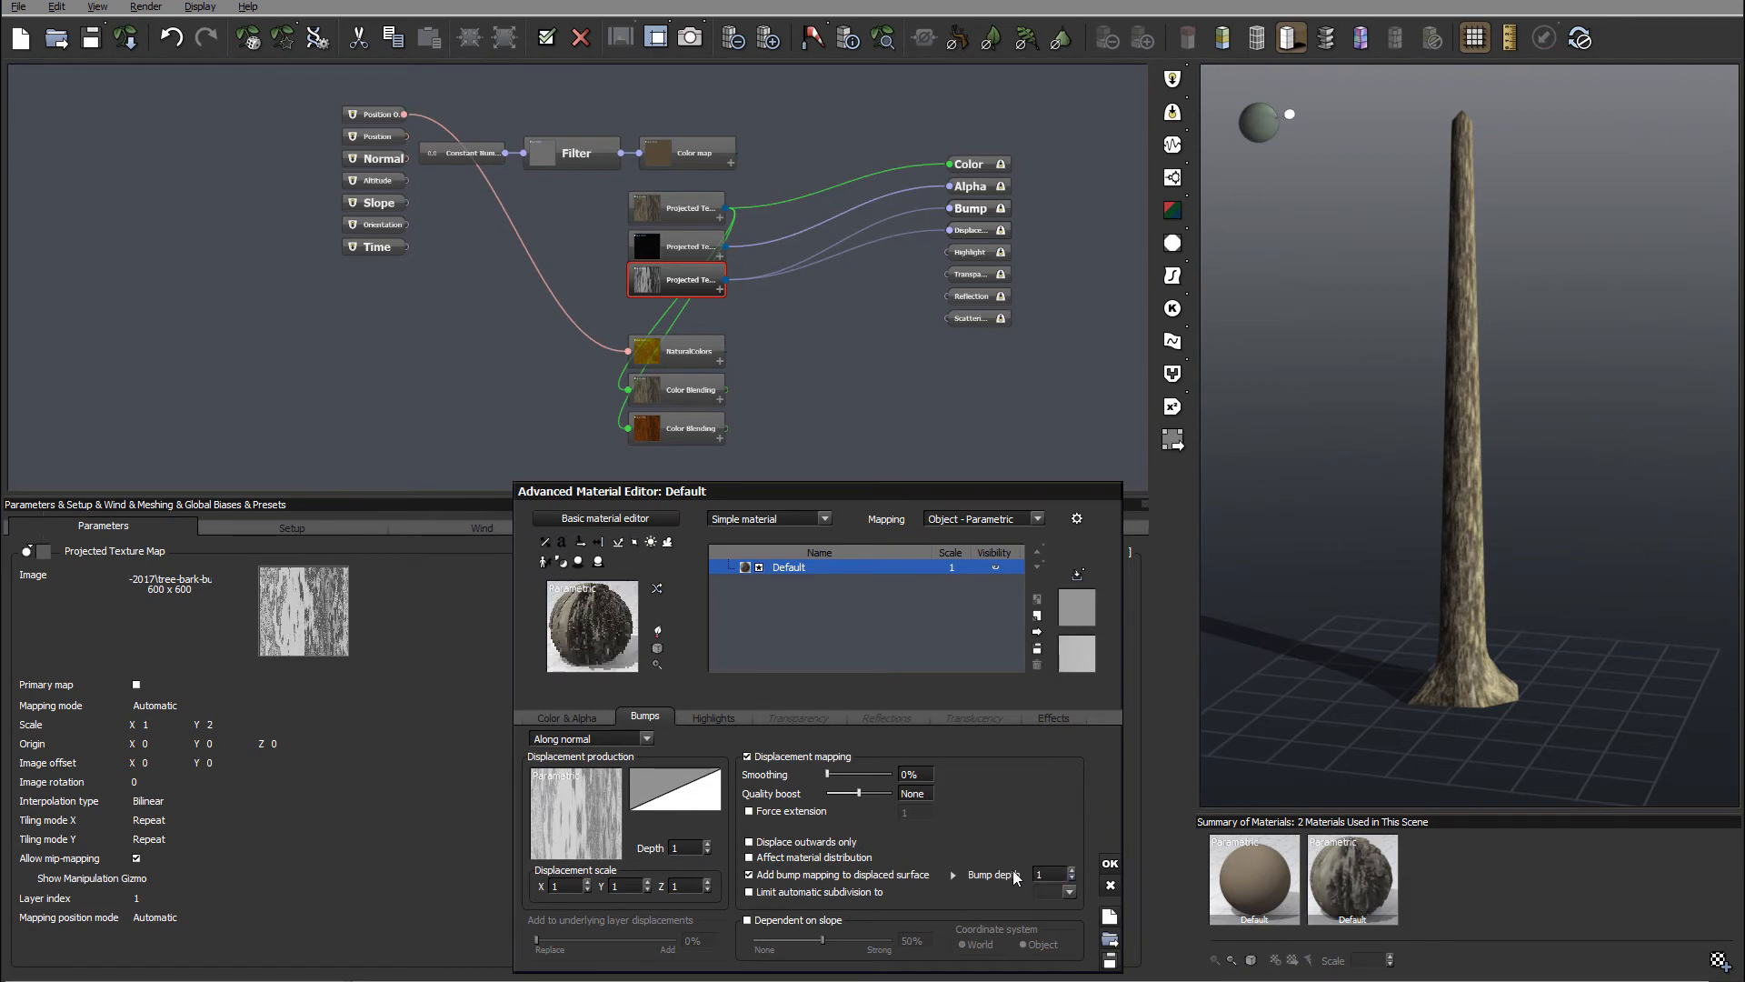
Add a Projected Texture Map node just below the bump texture node in the graph.
right_click(706, 313)
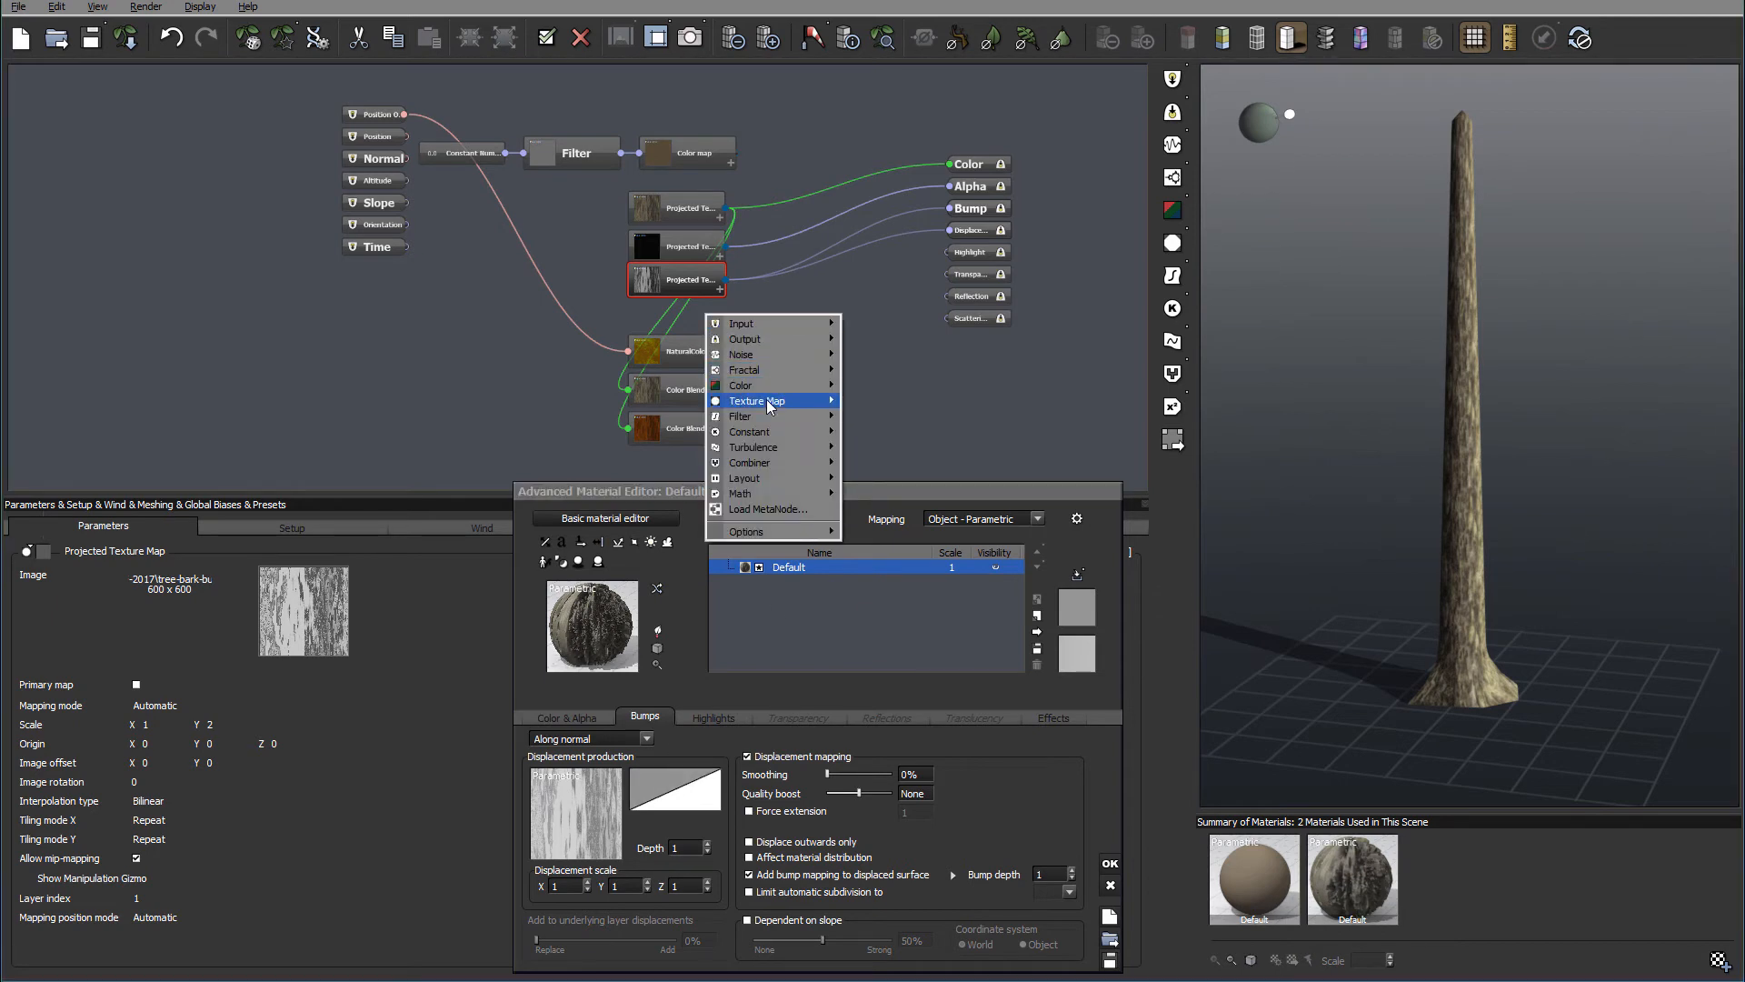
mouse_move(770, 407)
click(915, 415)
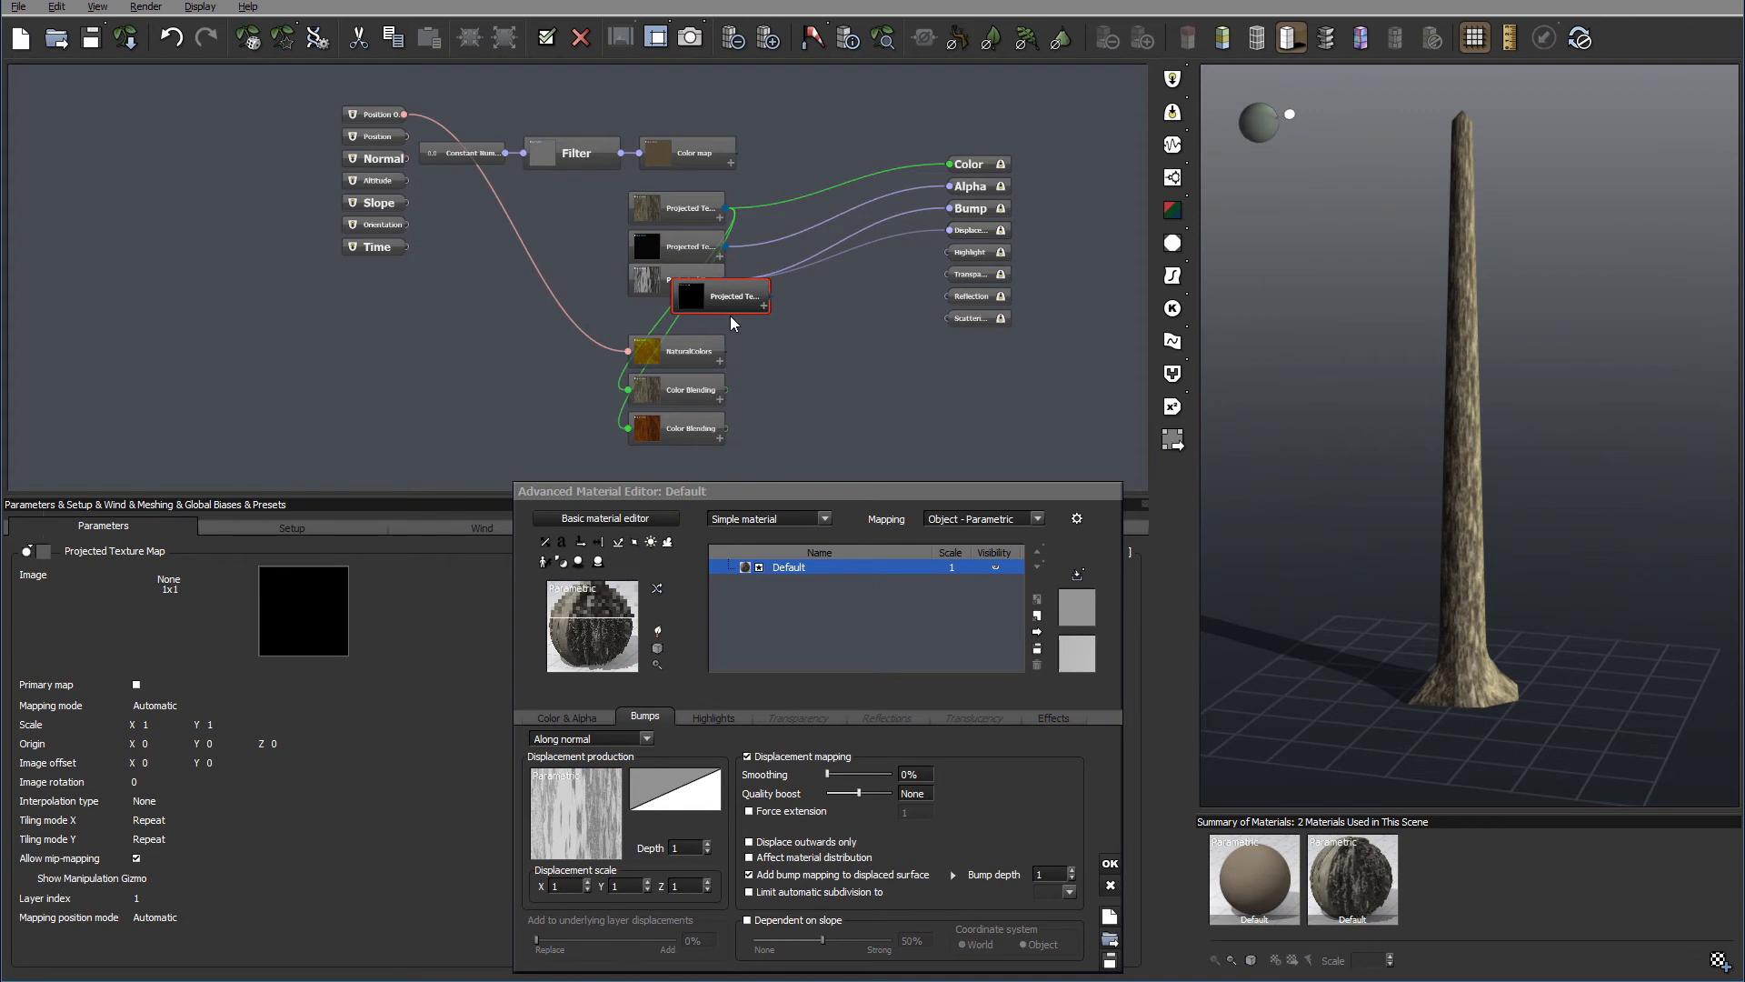
drag(717, 298, 716, 315)
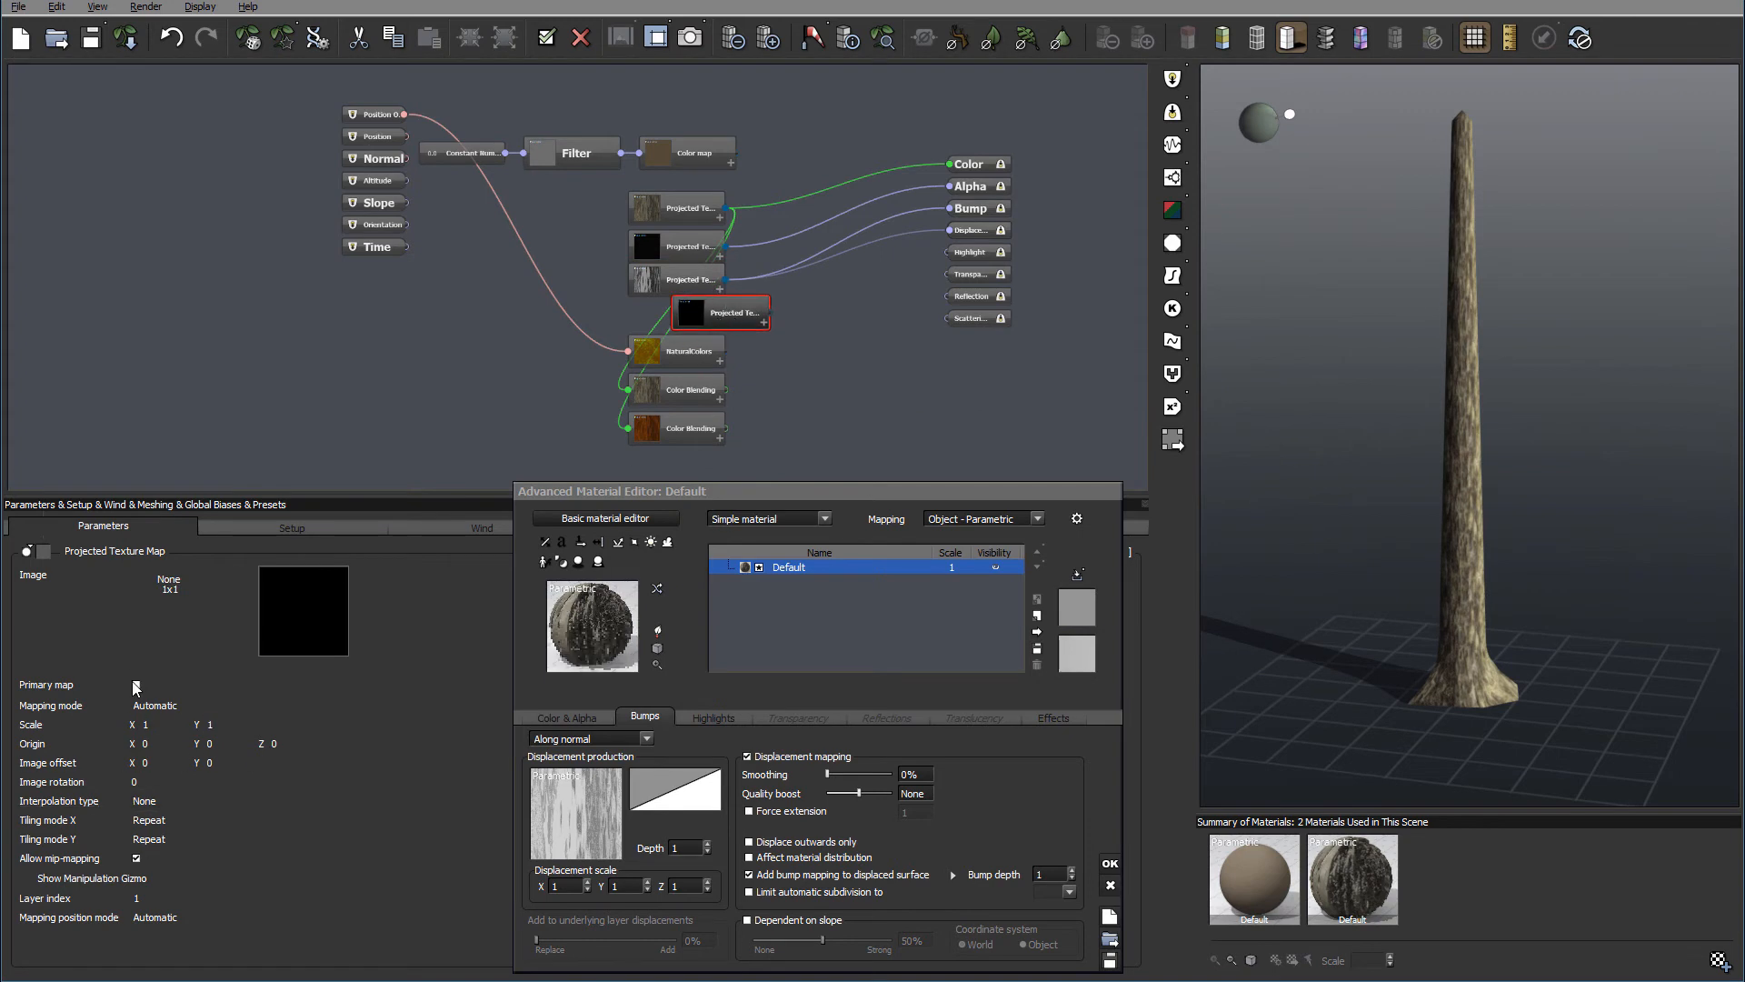
Load tree-bark-normal.tif into the new texture map node and set its Y scale to 2.
click(260, 663)
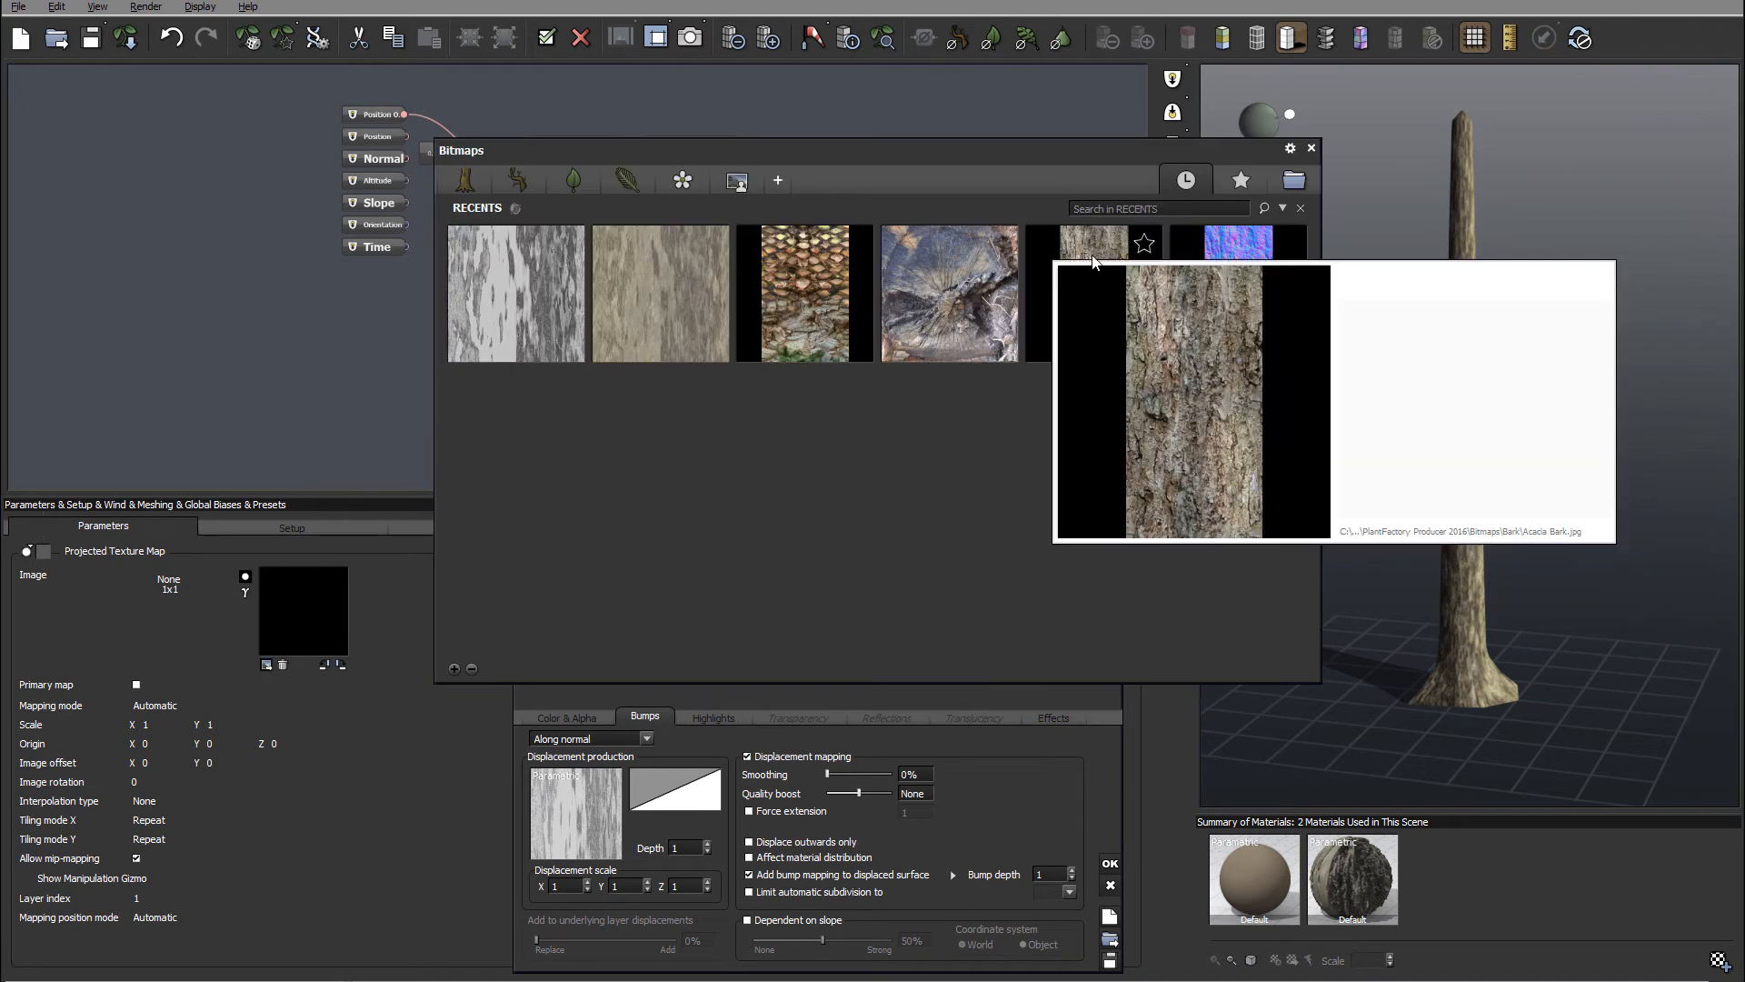
click(1295, 180)
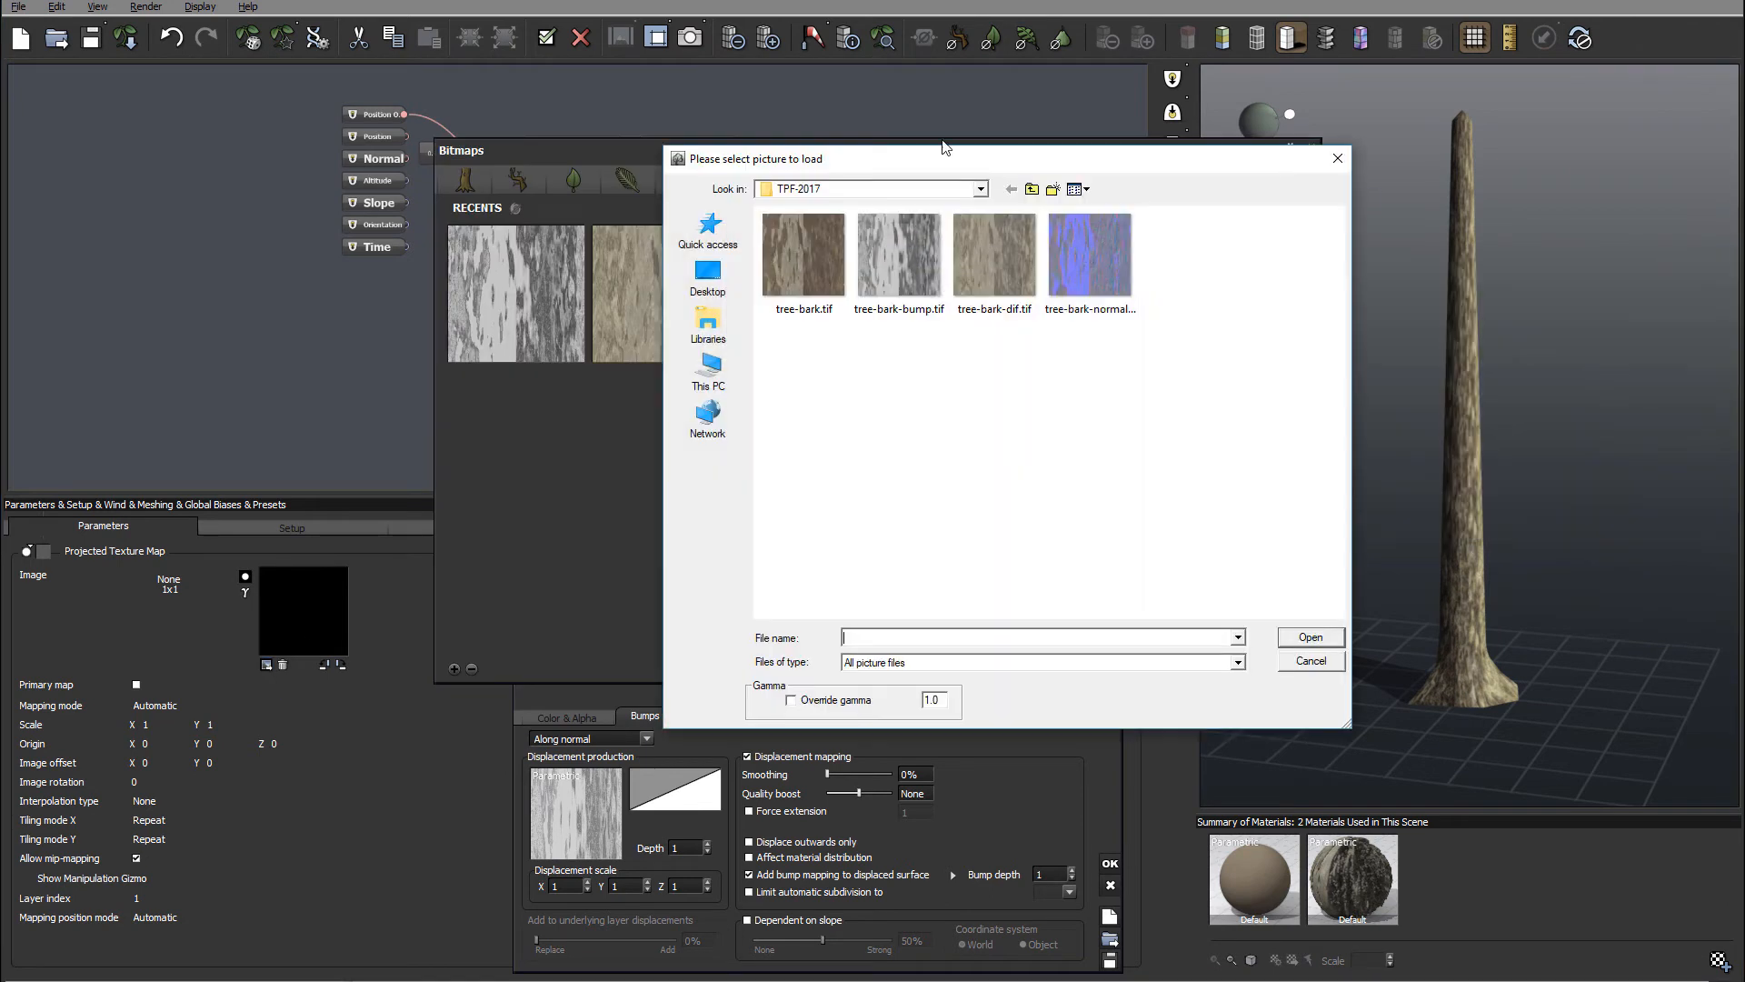
click(1090, 257)
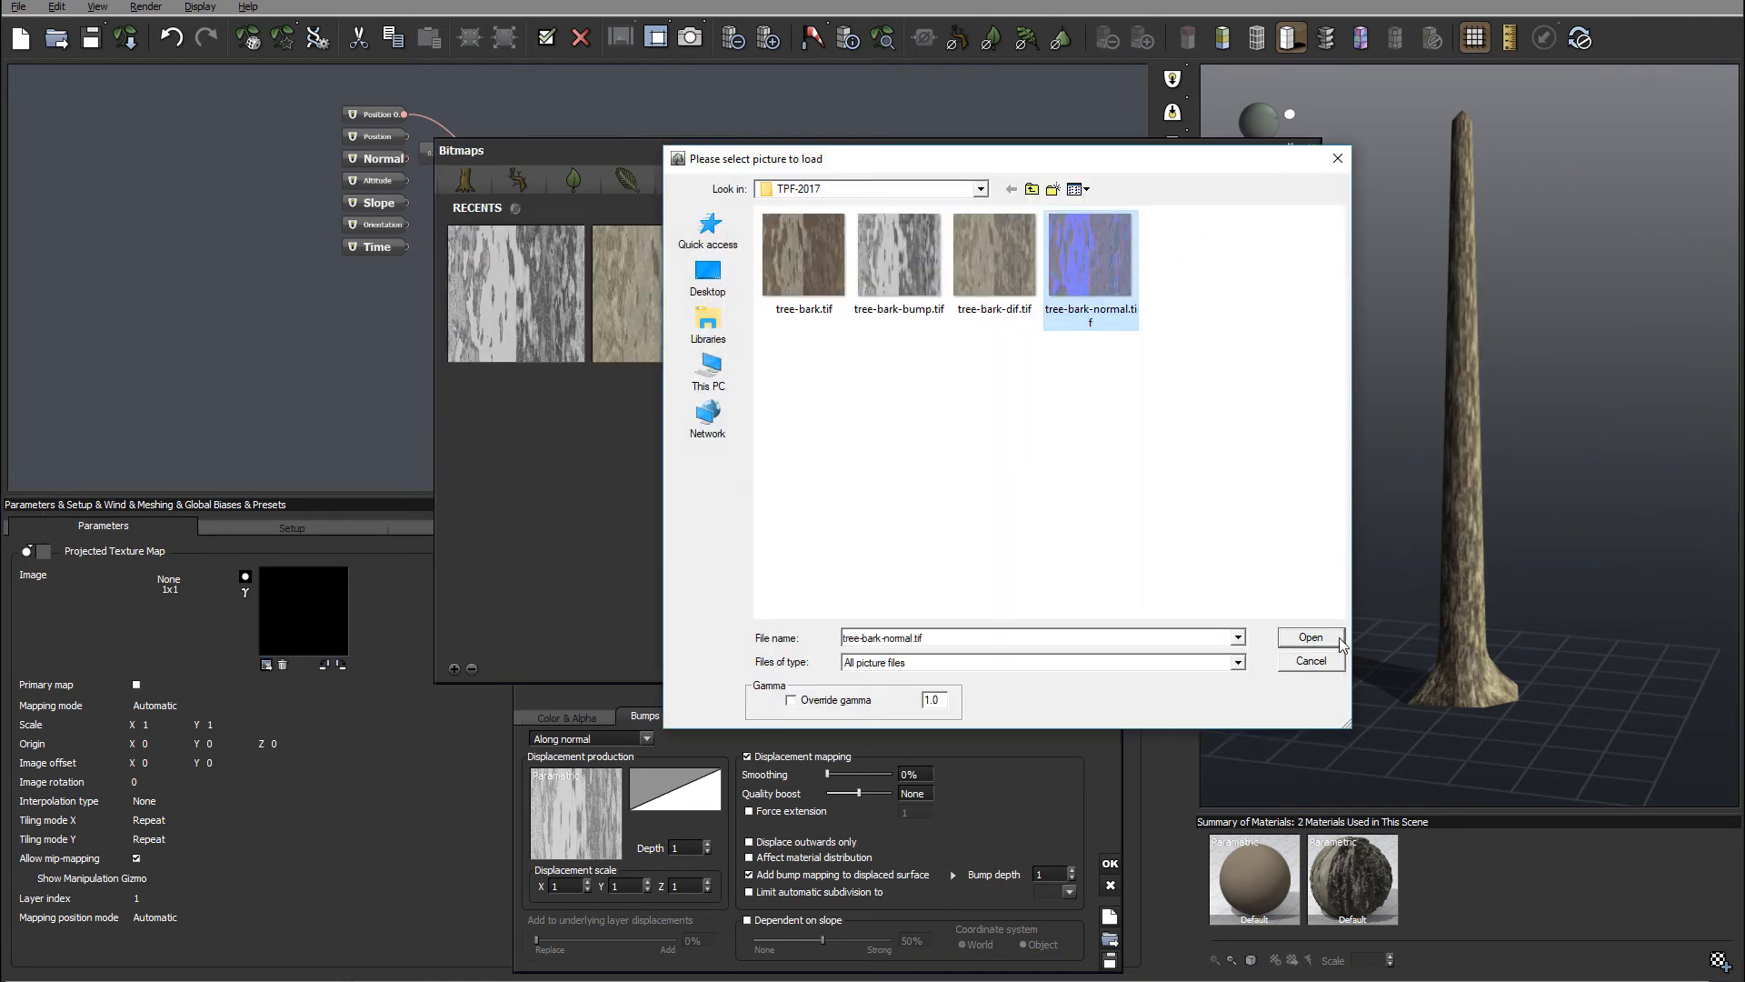
click(1310, 638)
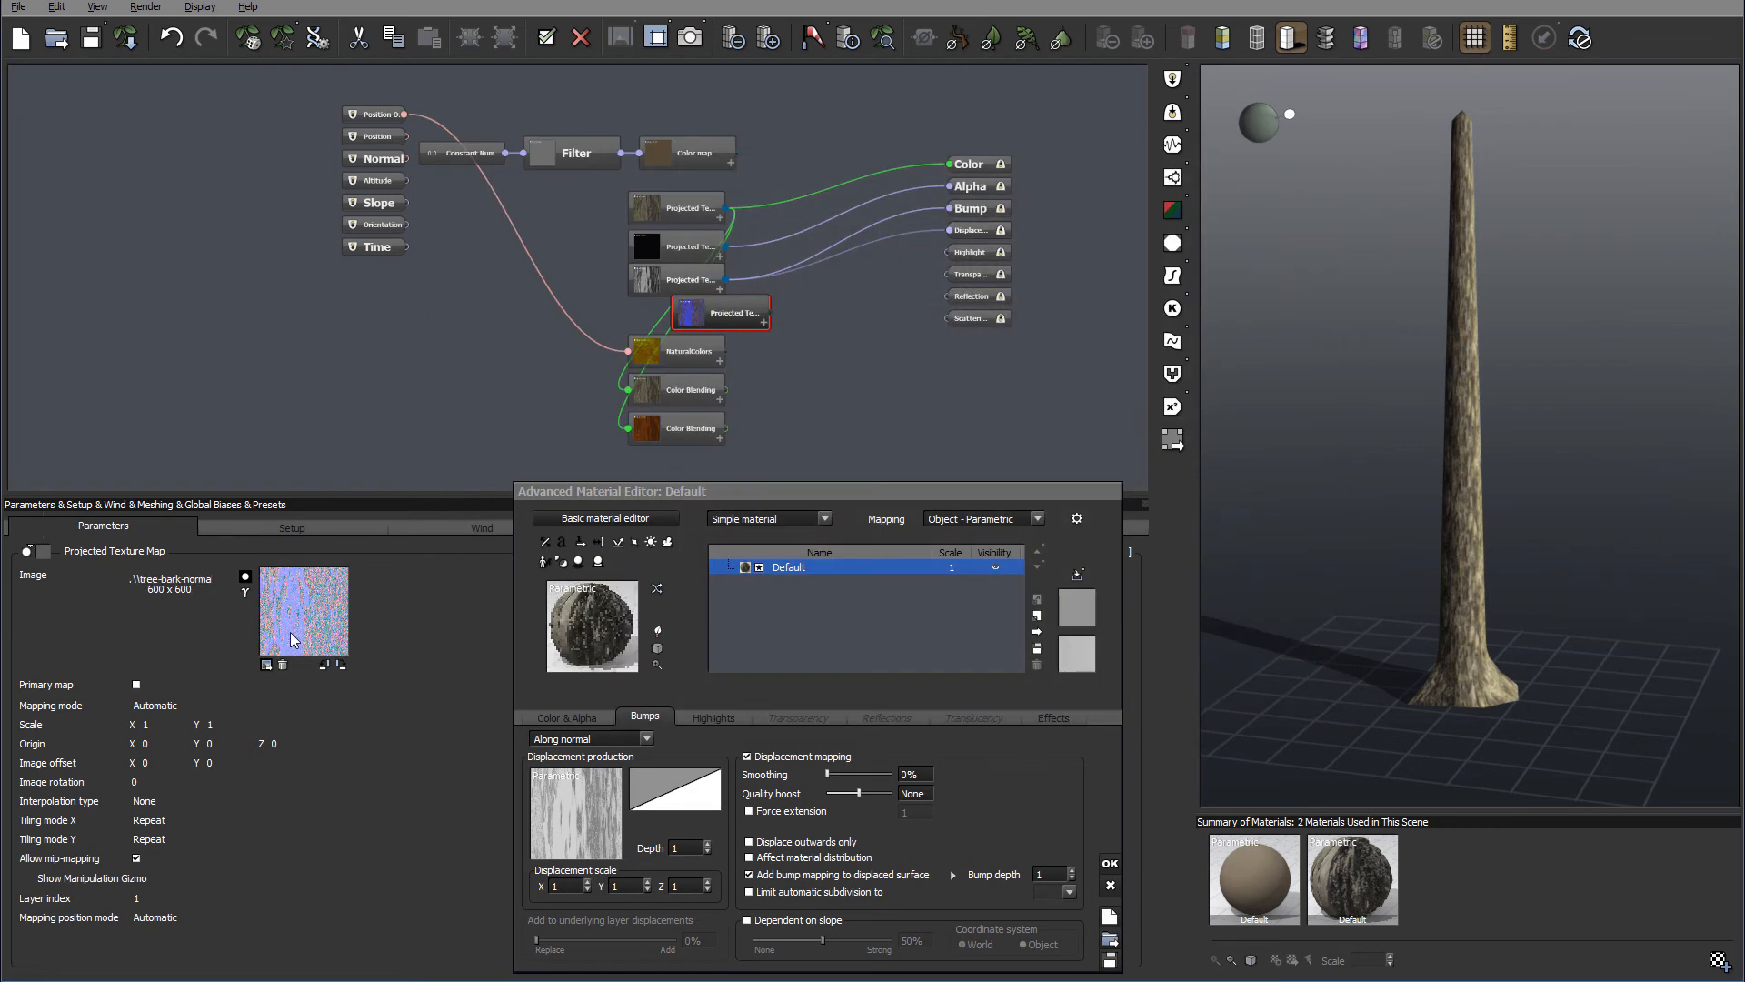
click(223, 723)
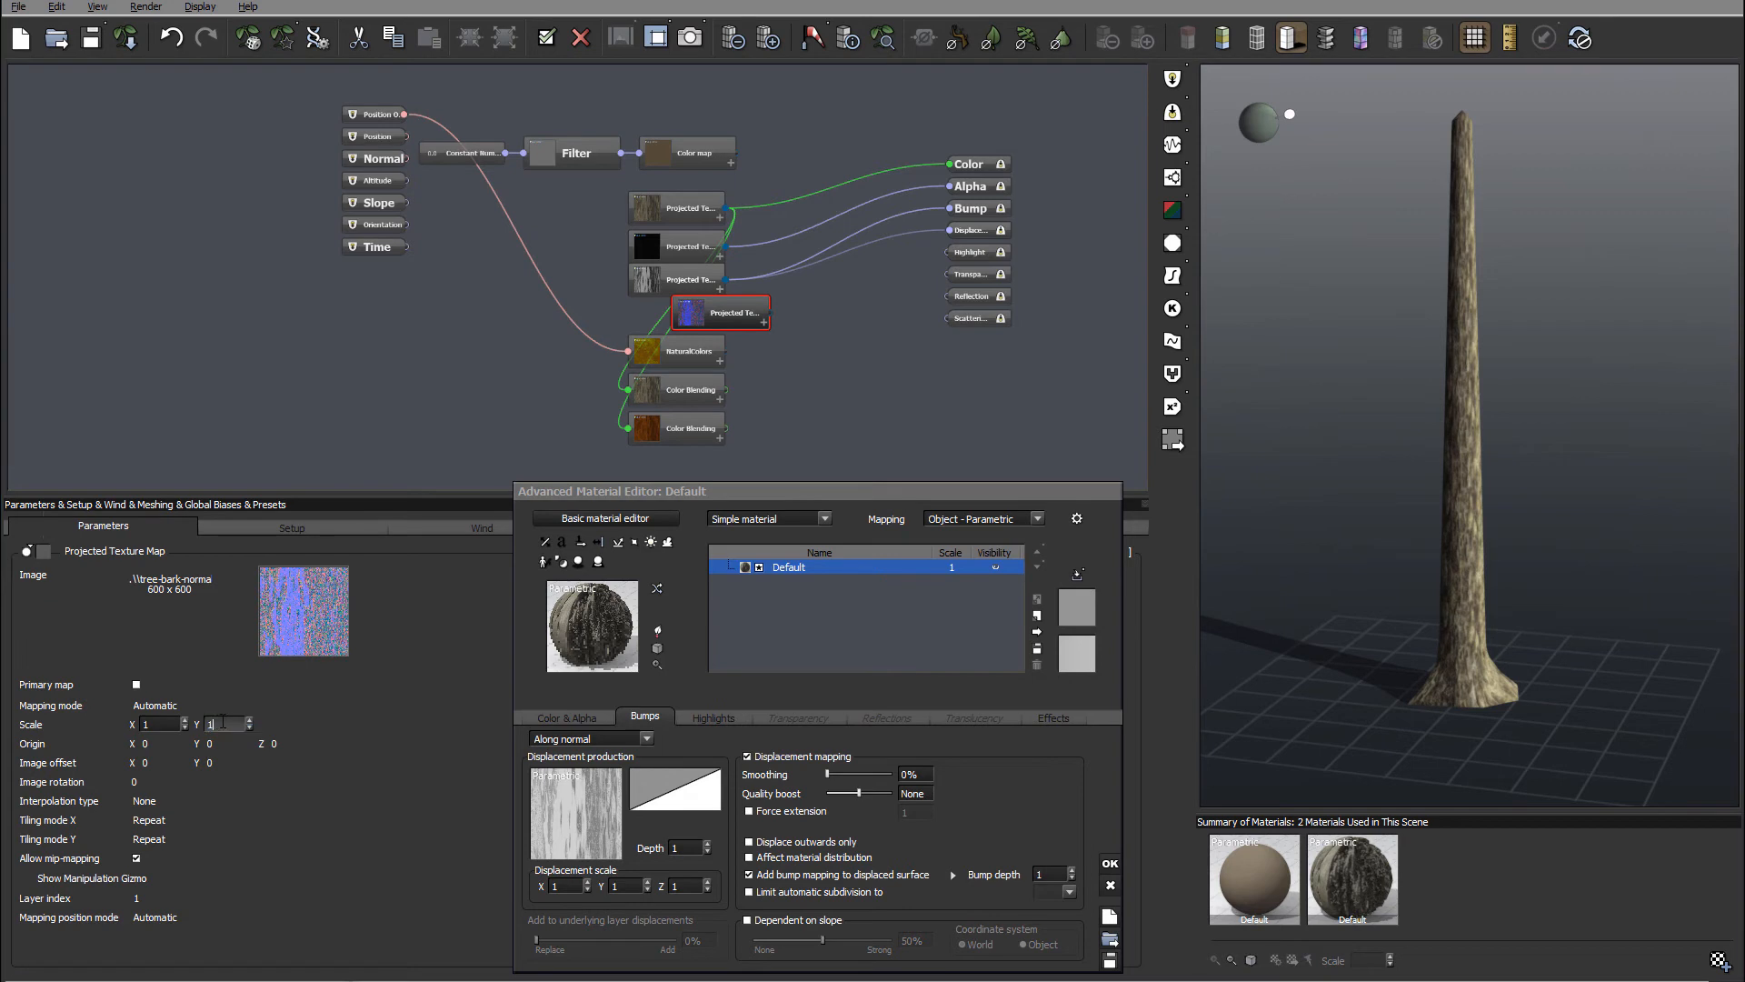
key(Return)
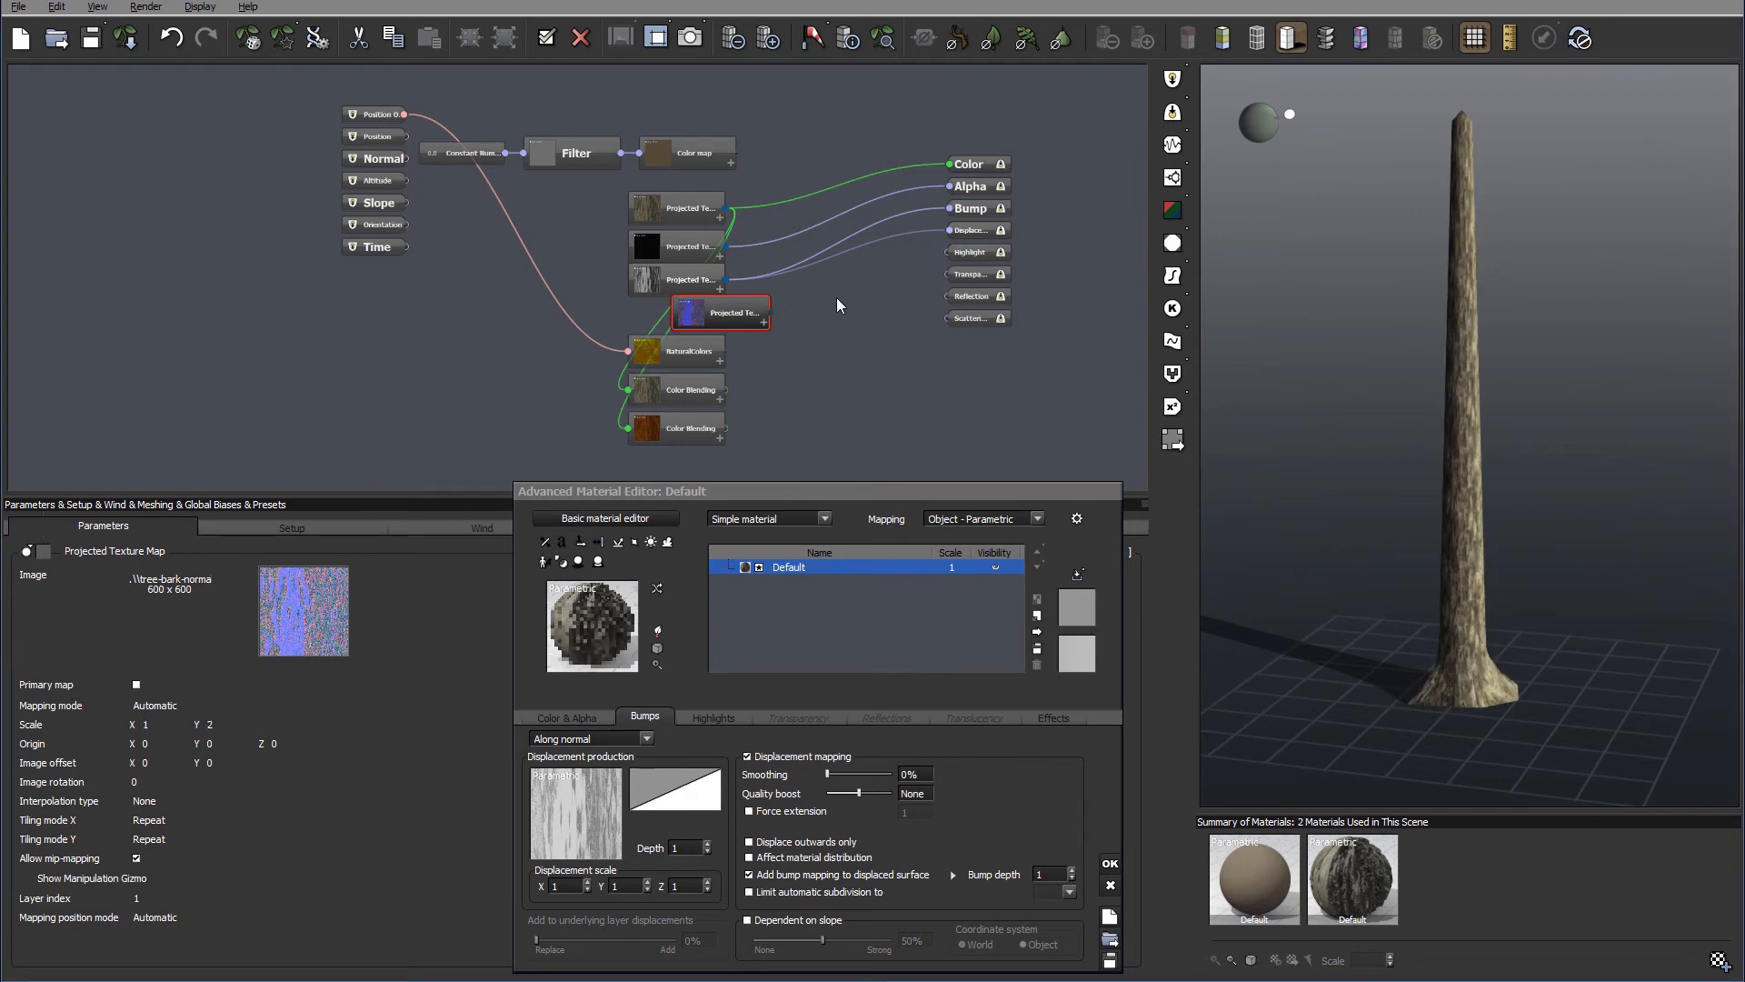
Connect the normal-map texture node to the Displacement output and line it up beneath the other texture nodes.
drag(950, 231, 691, 321)
click(793, 326)
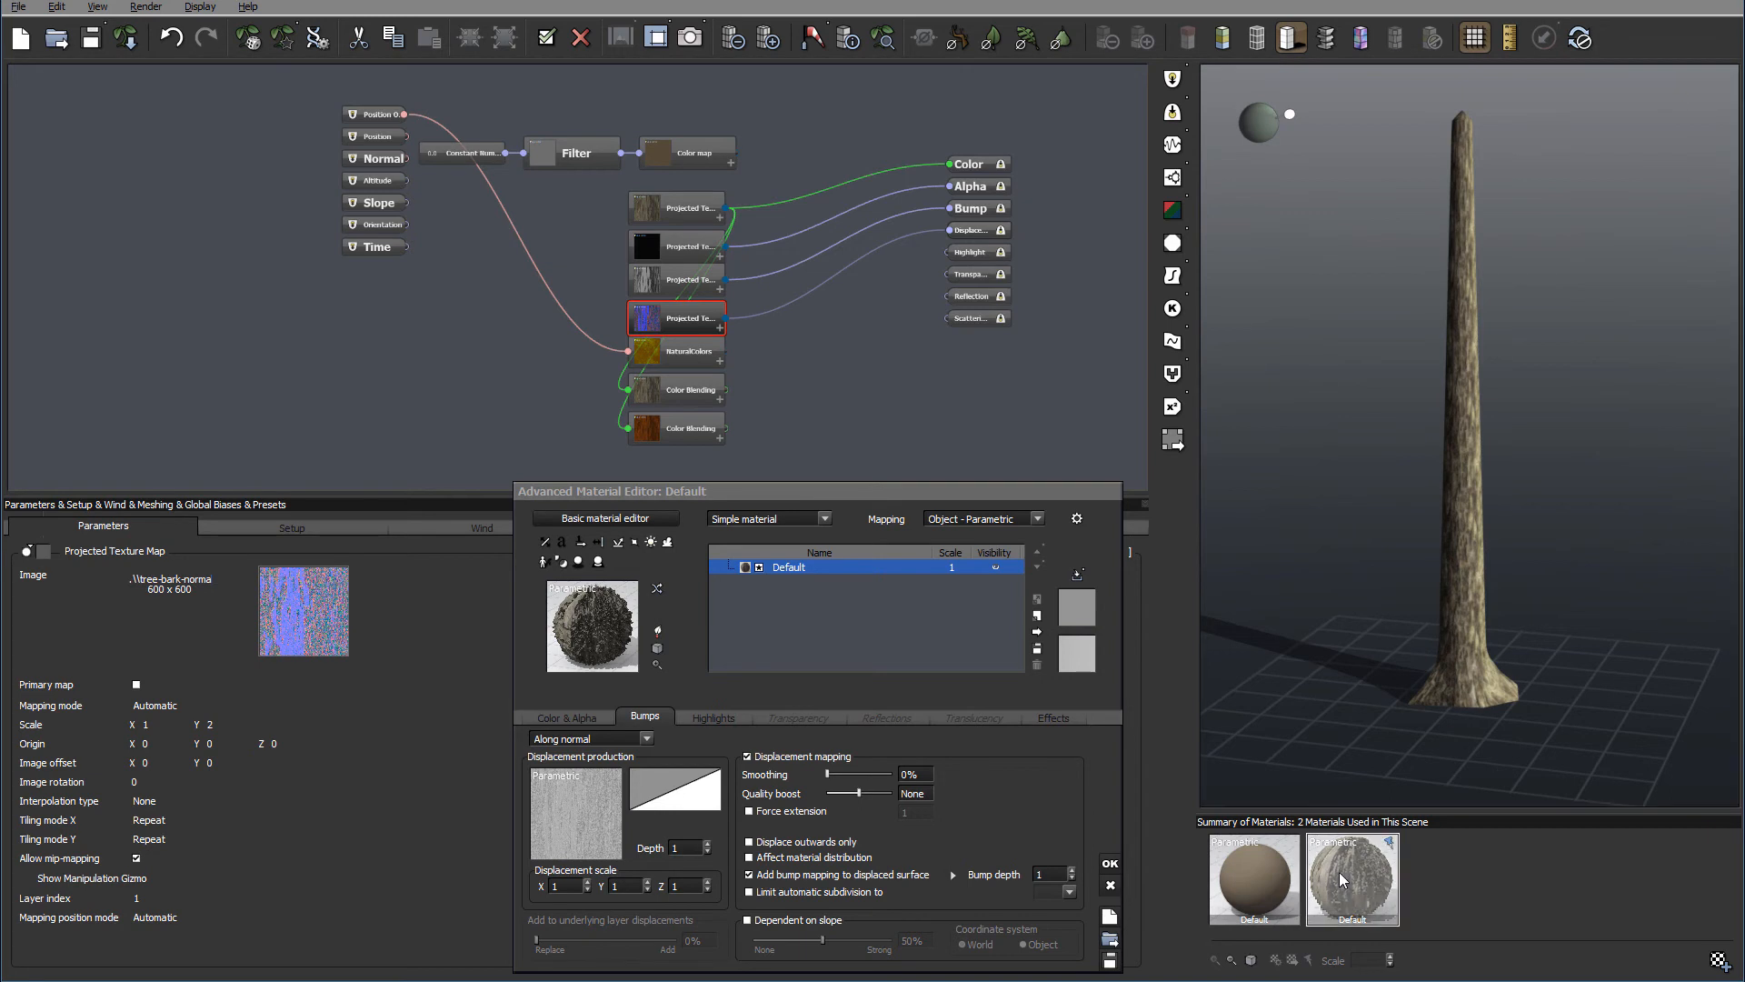
drag(922, 489, 964, 328)
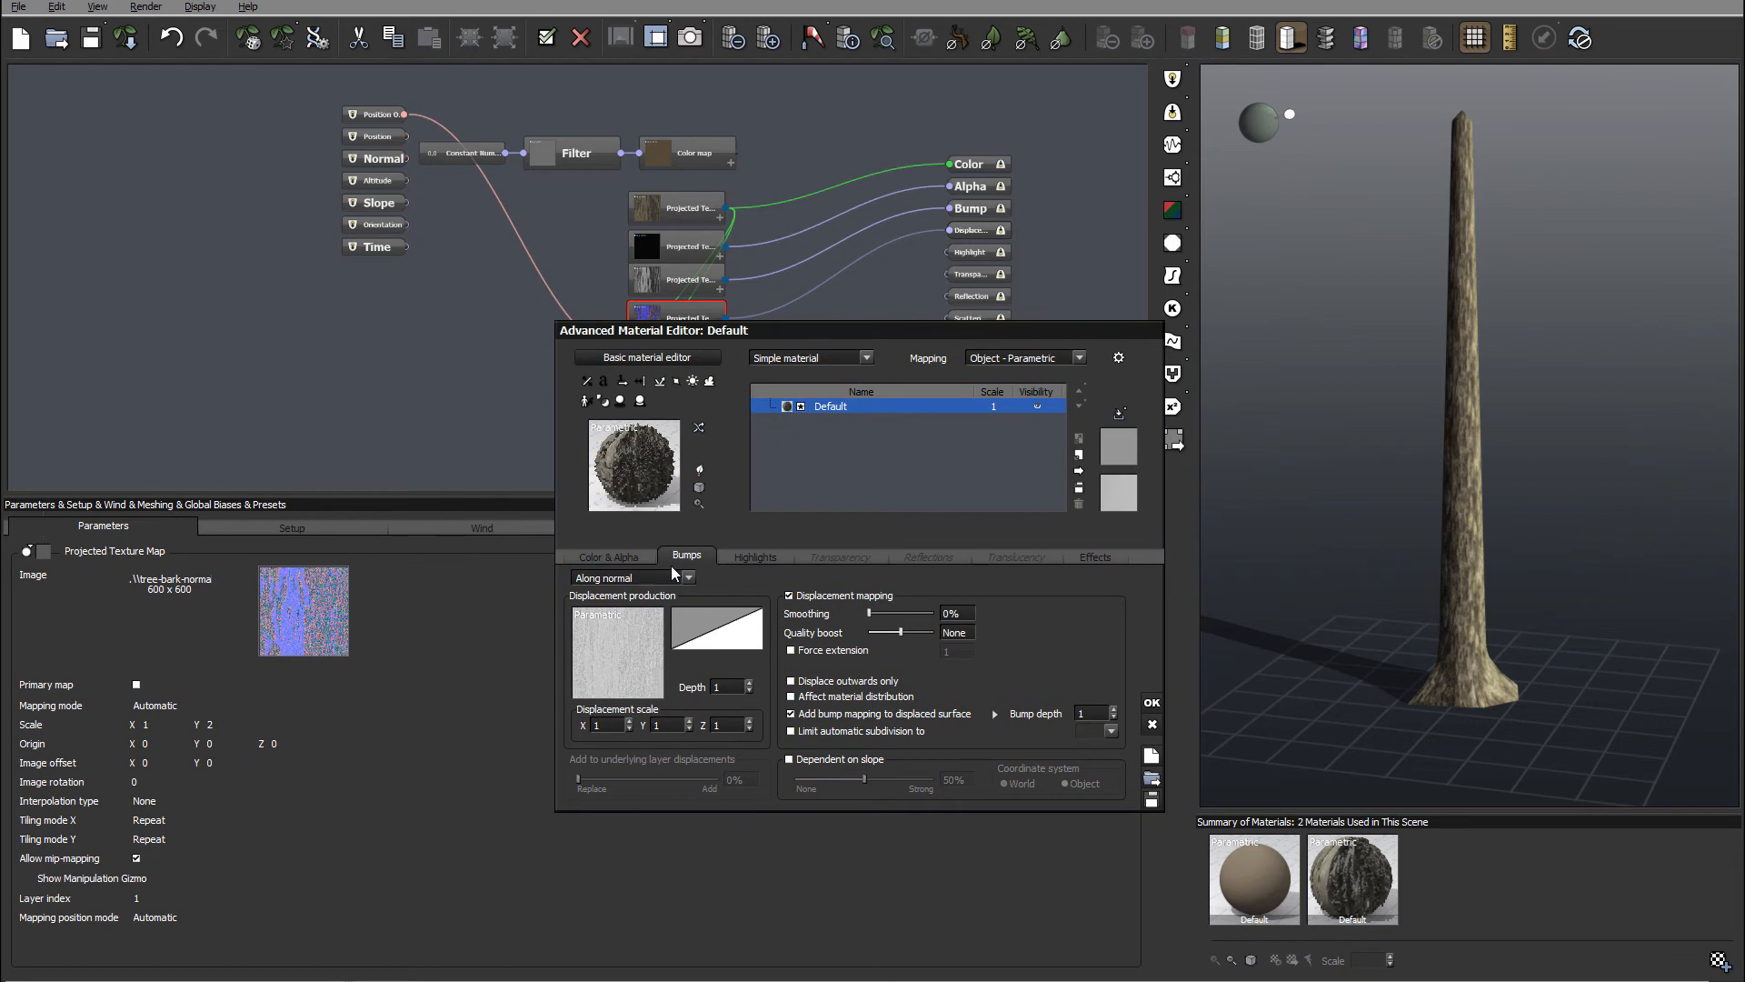
drag(903, 329, 893, 360)
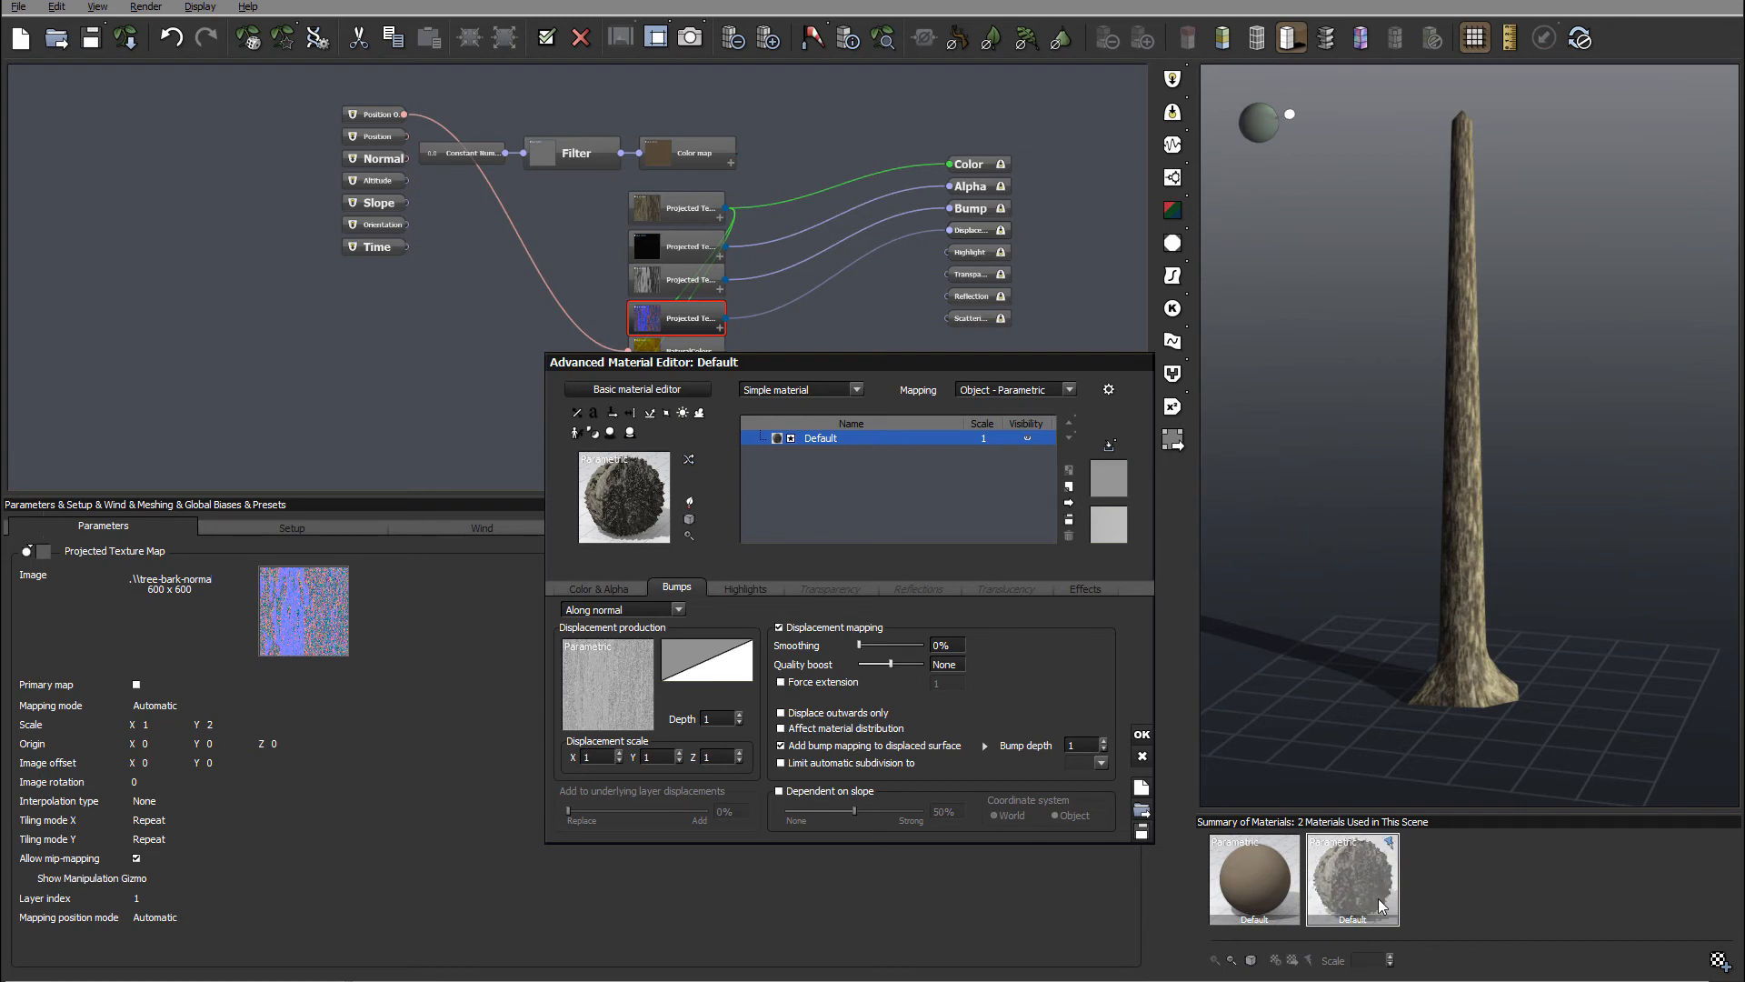
Set the displacement depth to 0.5 and the bump depth to 0.5.
click(718, 719)
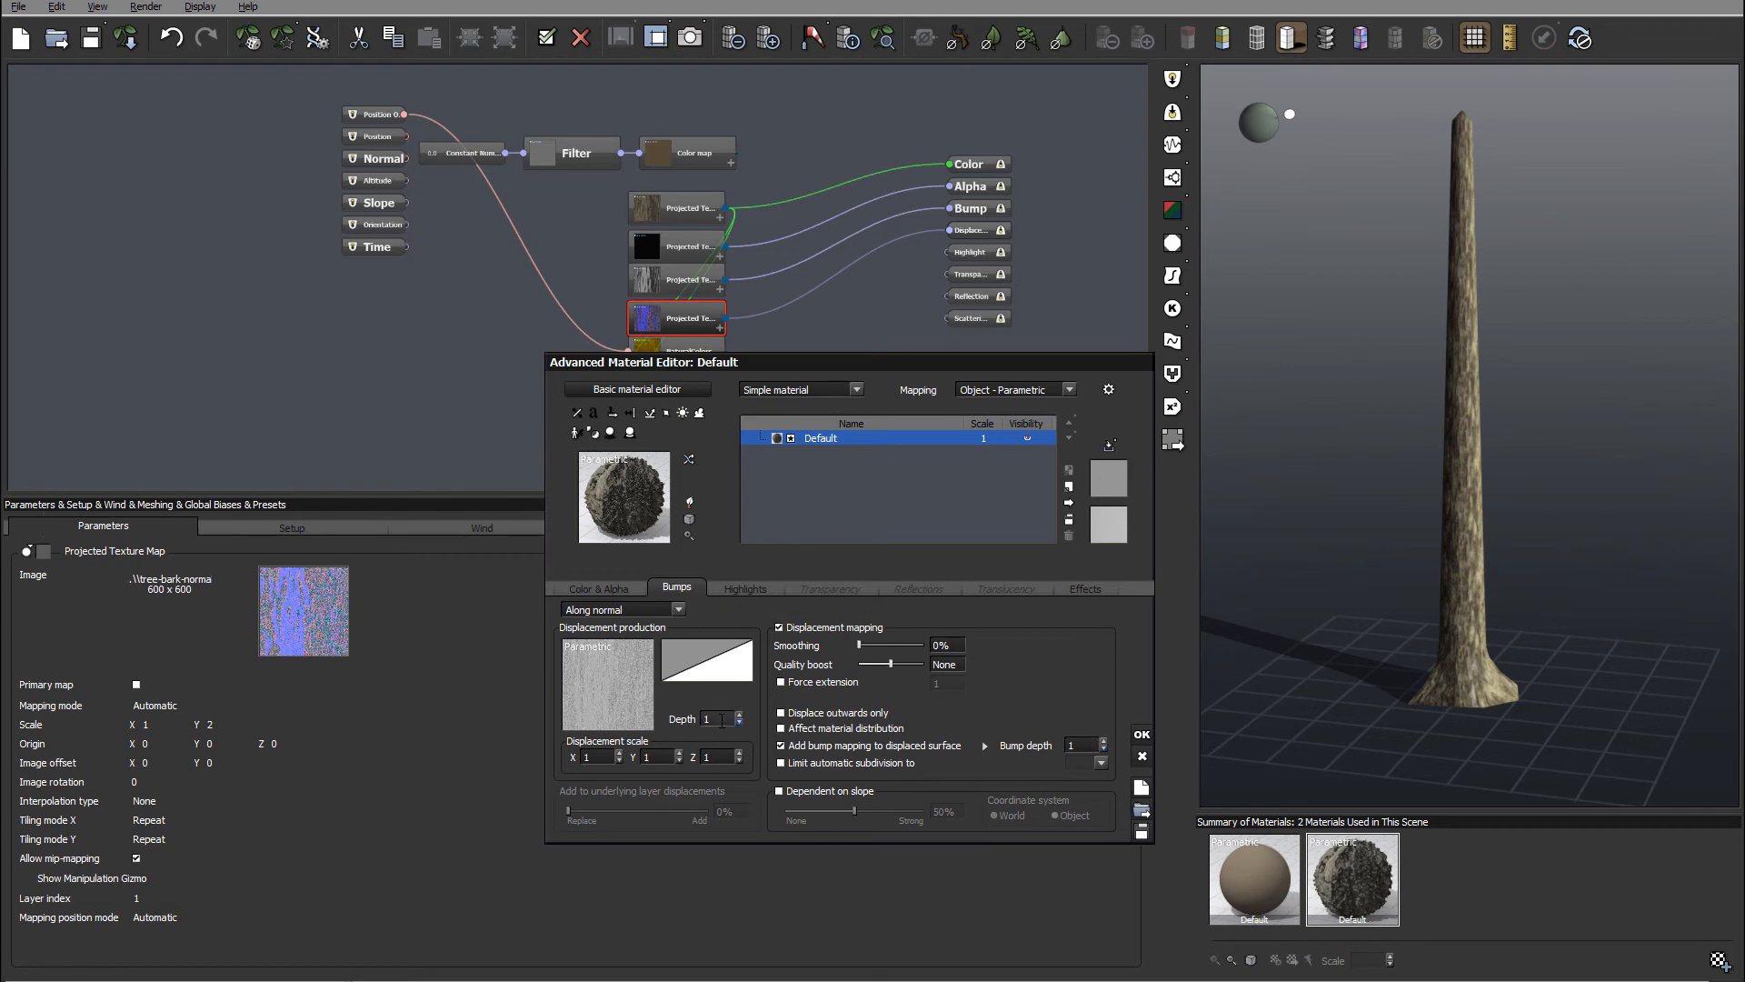
text(0.5)
click(1082, 745)
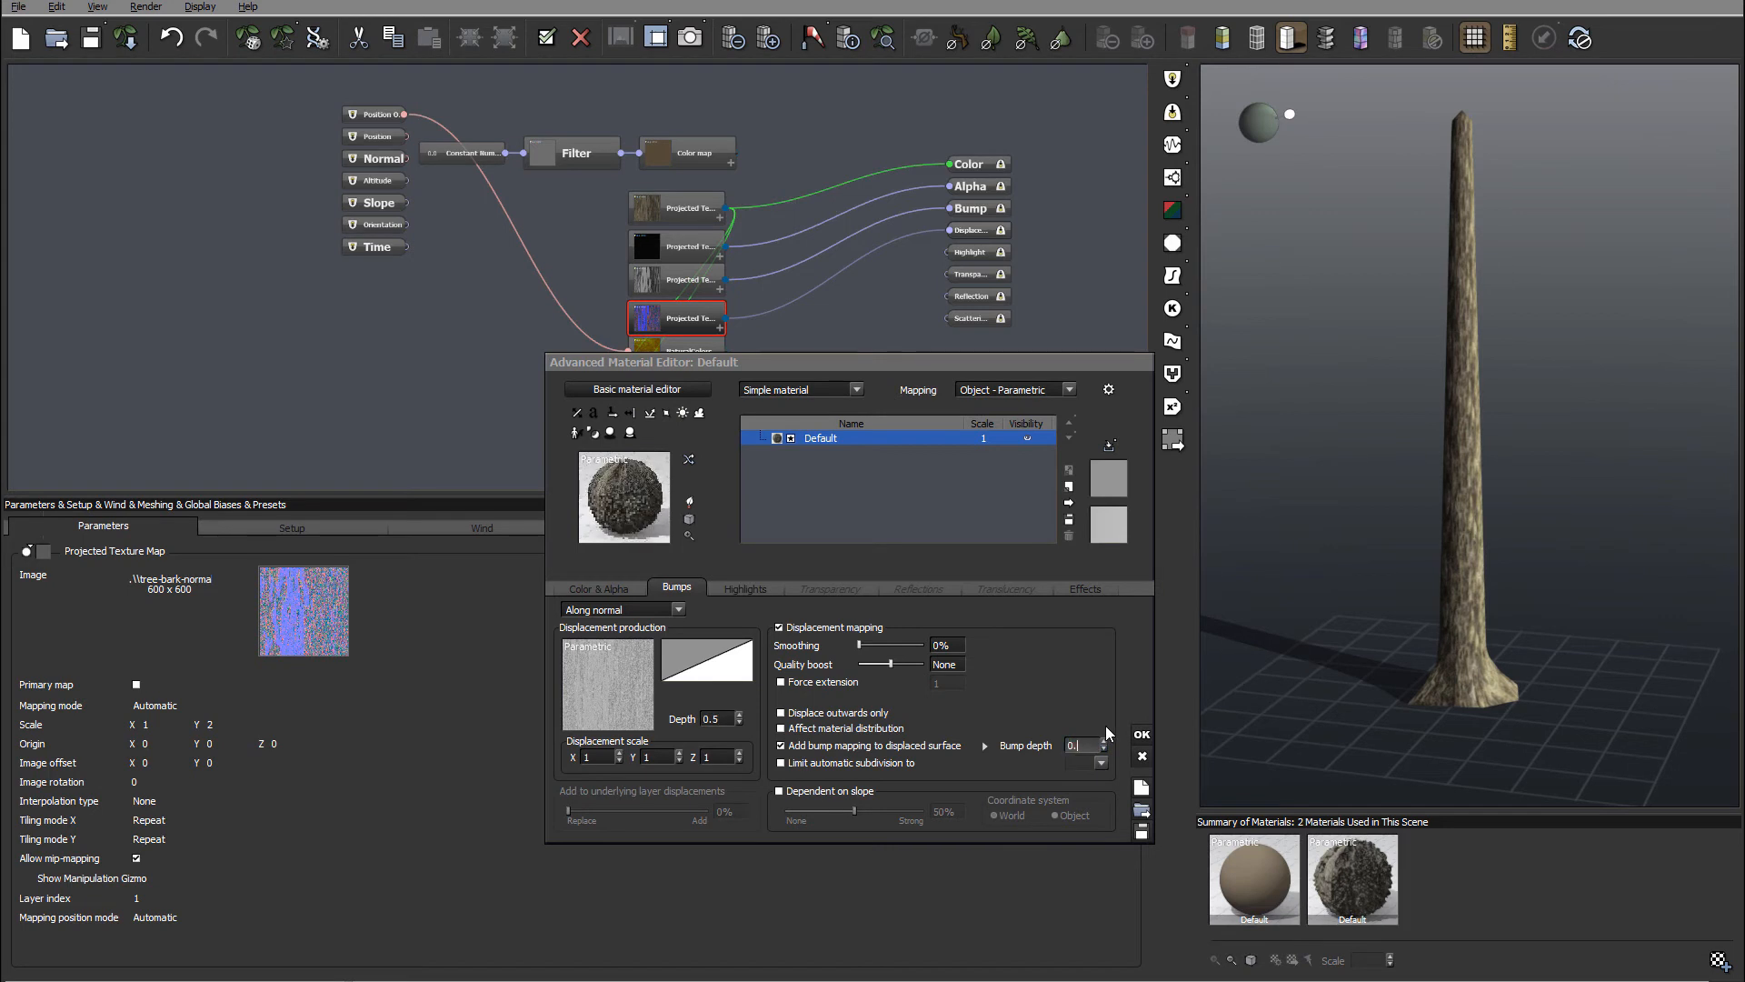
click(1084, 670)
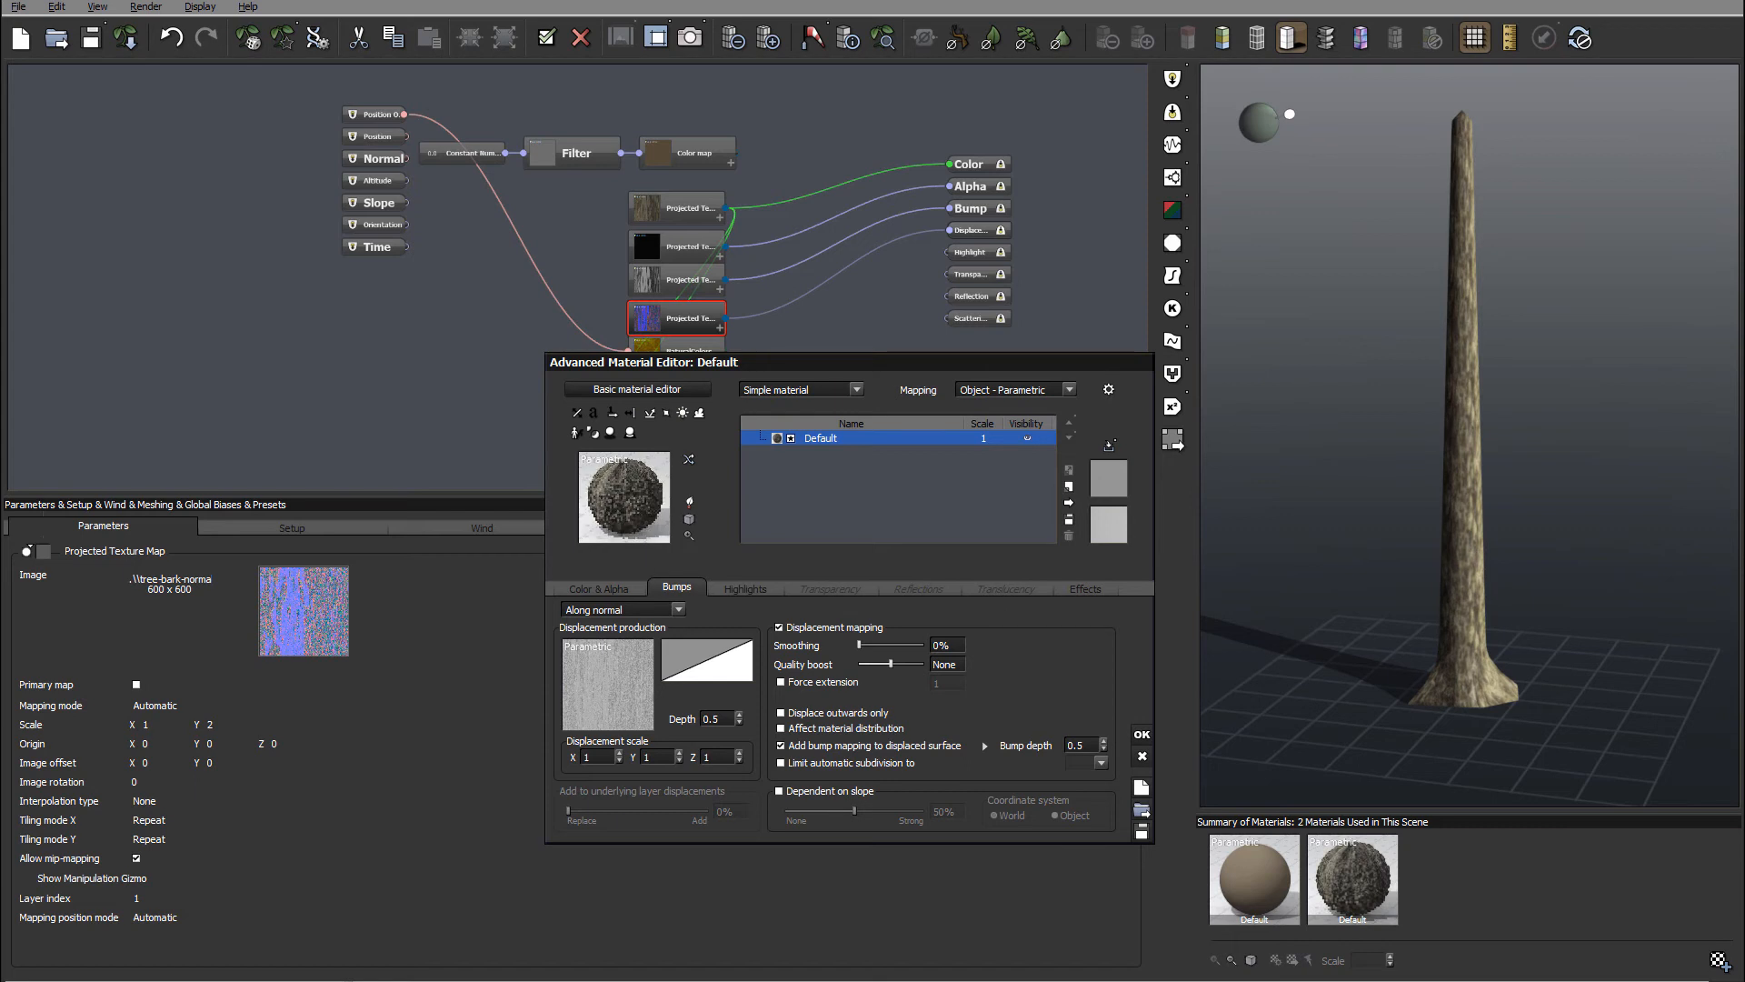
Render the trunk to check the displacement, then end the render and accept the post render options.
click(1509, 389)
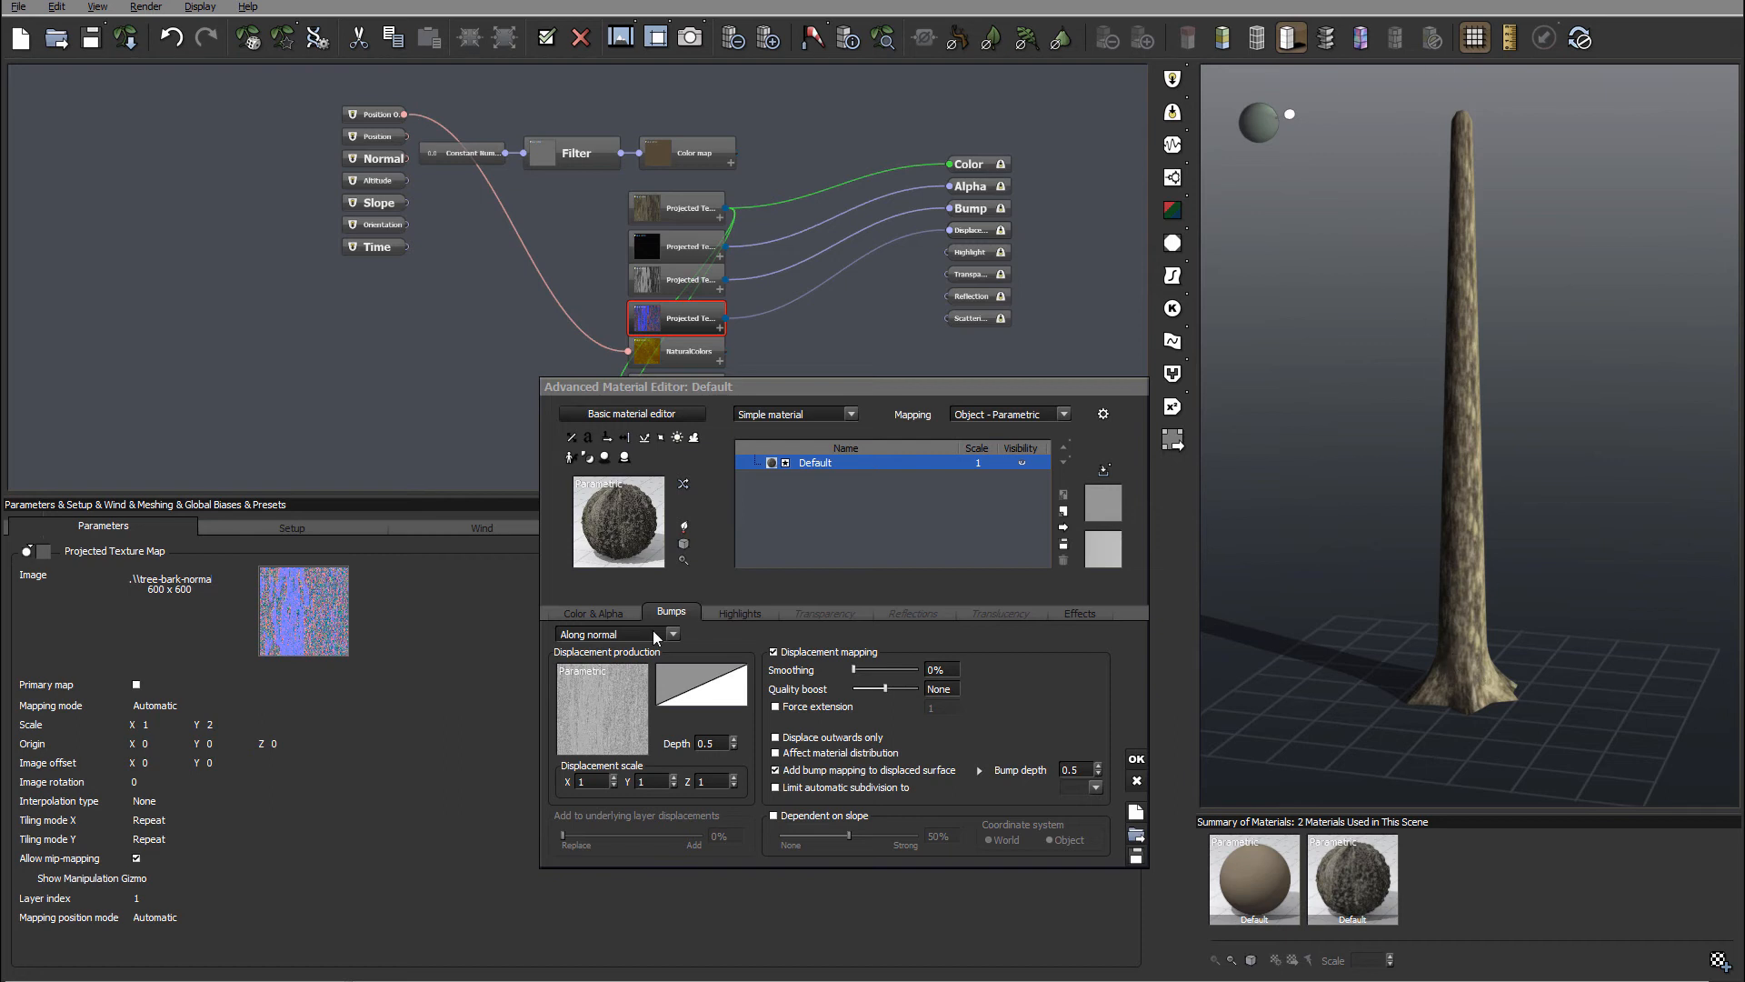
click(682, 40)
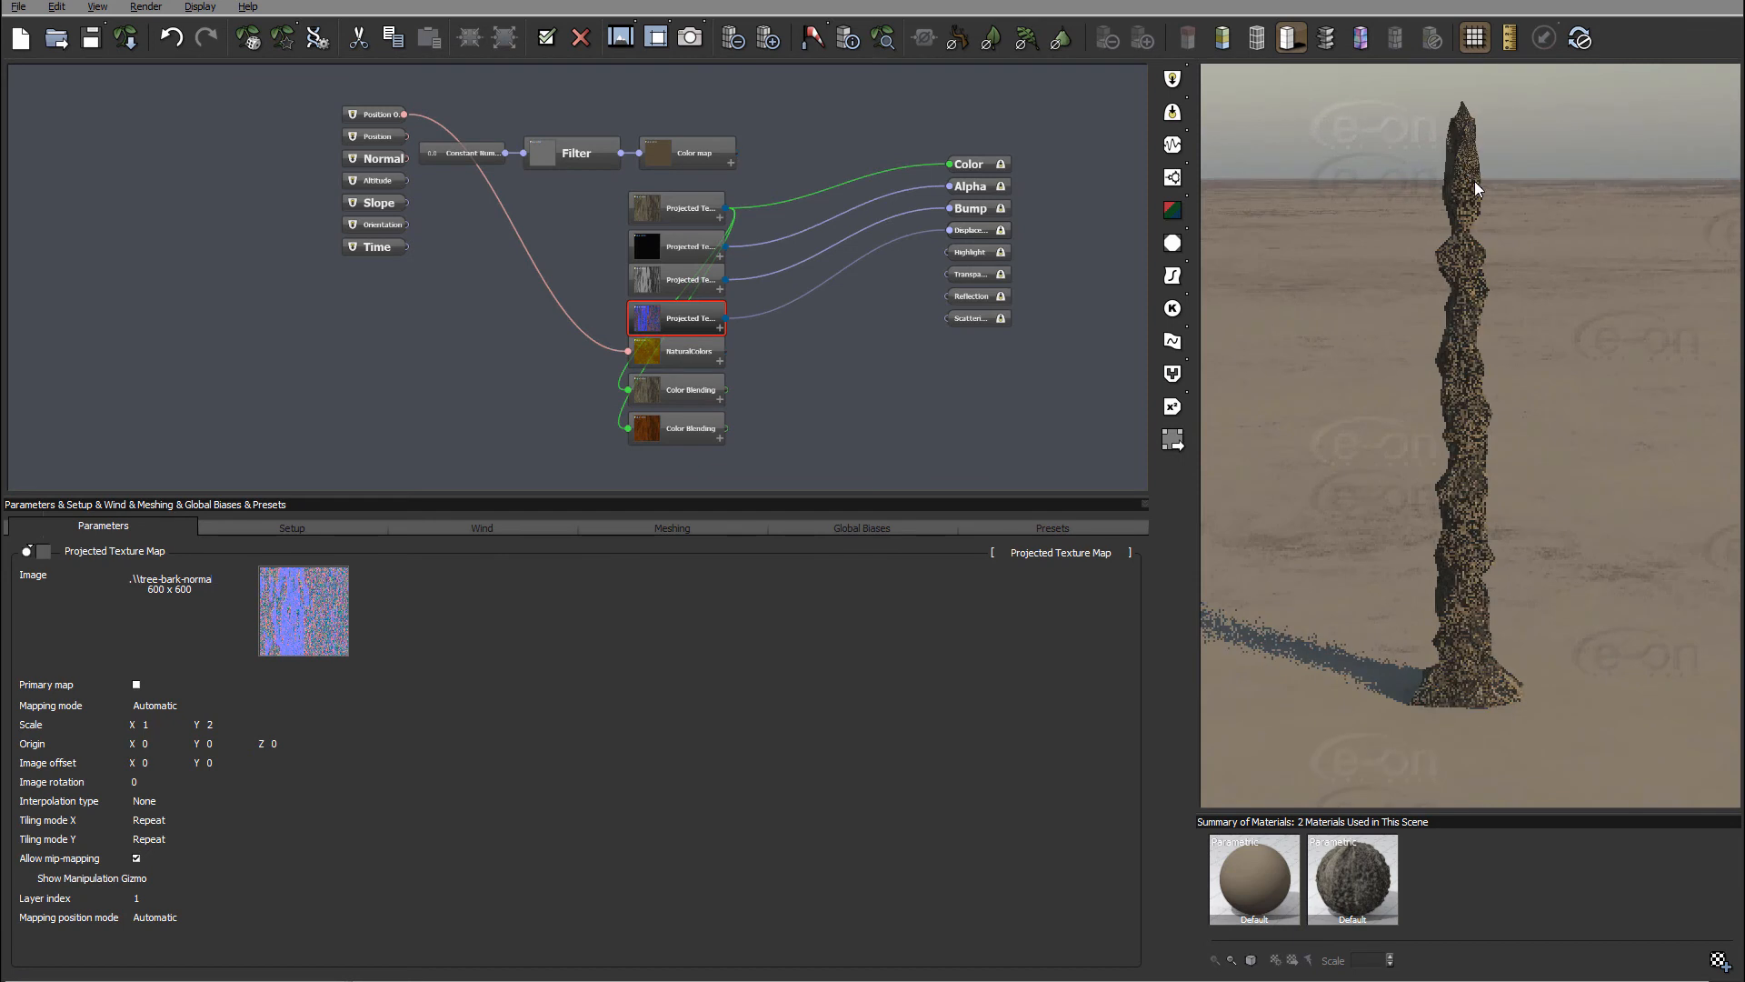
click(1445, 435)
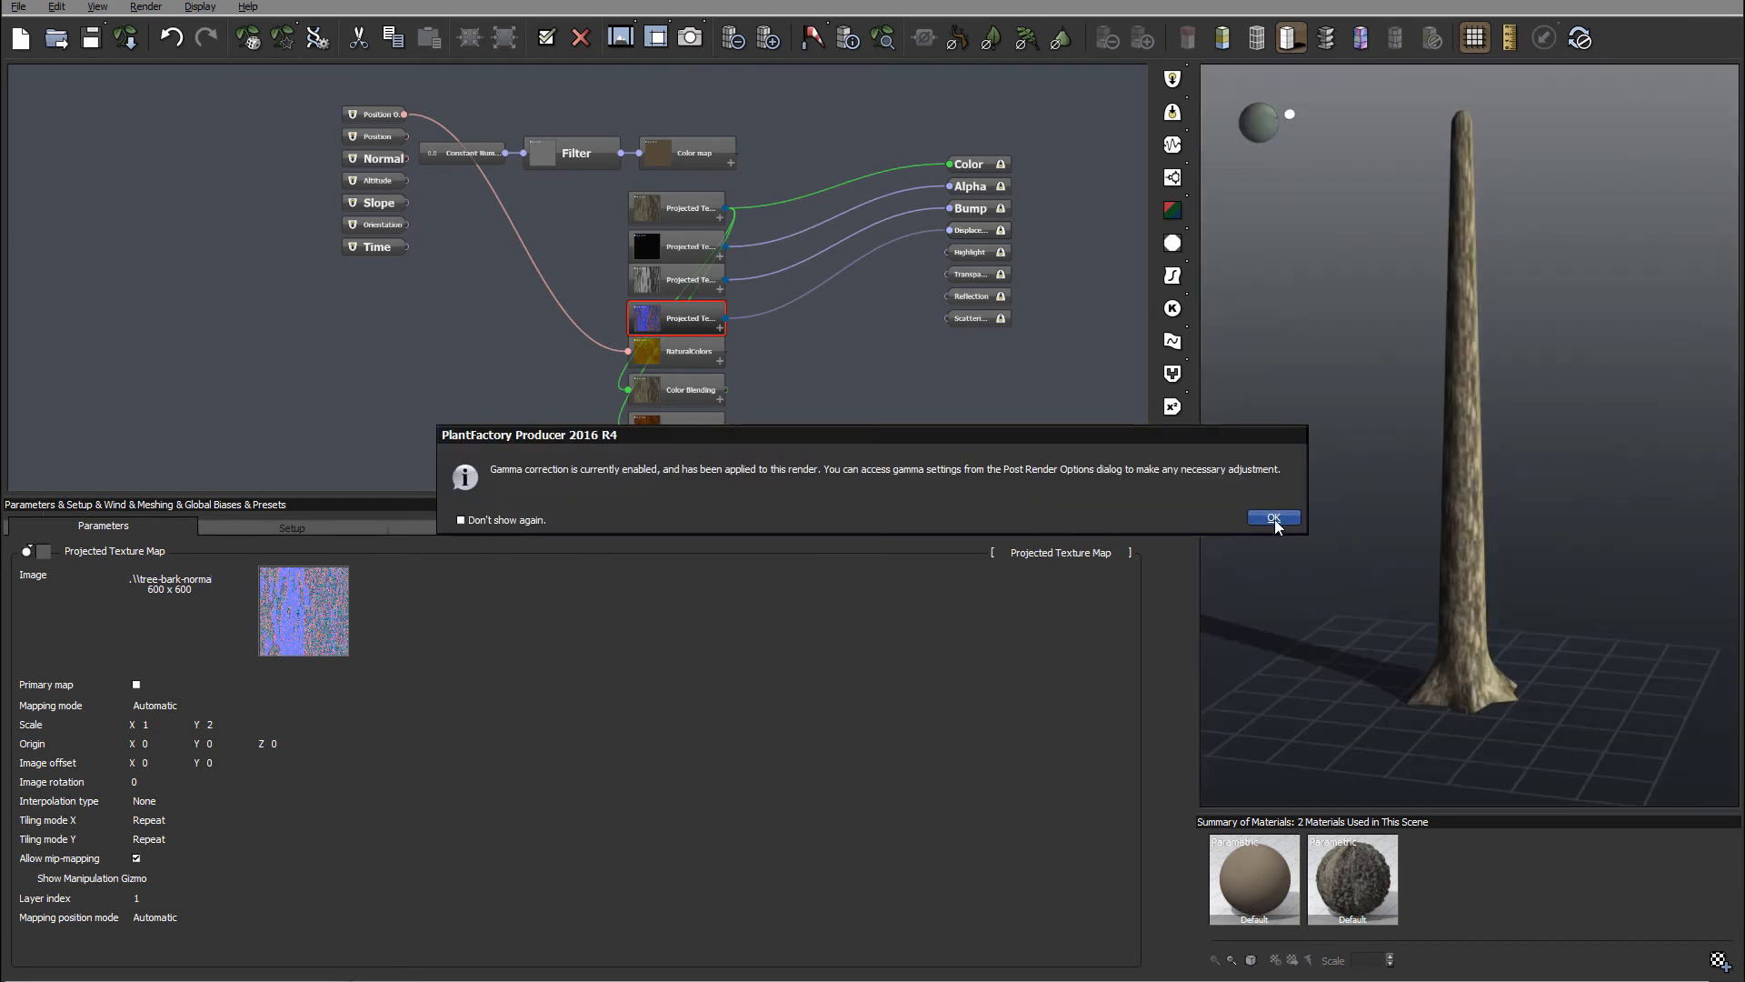
click(1274, 518)
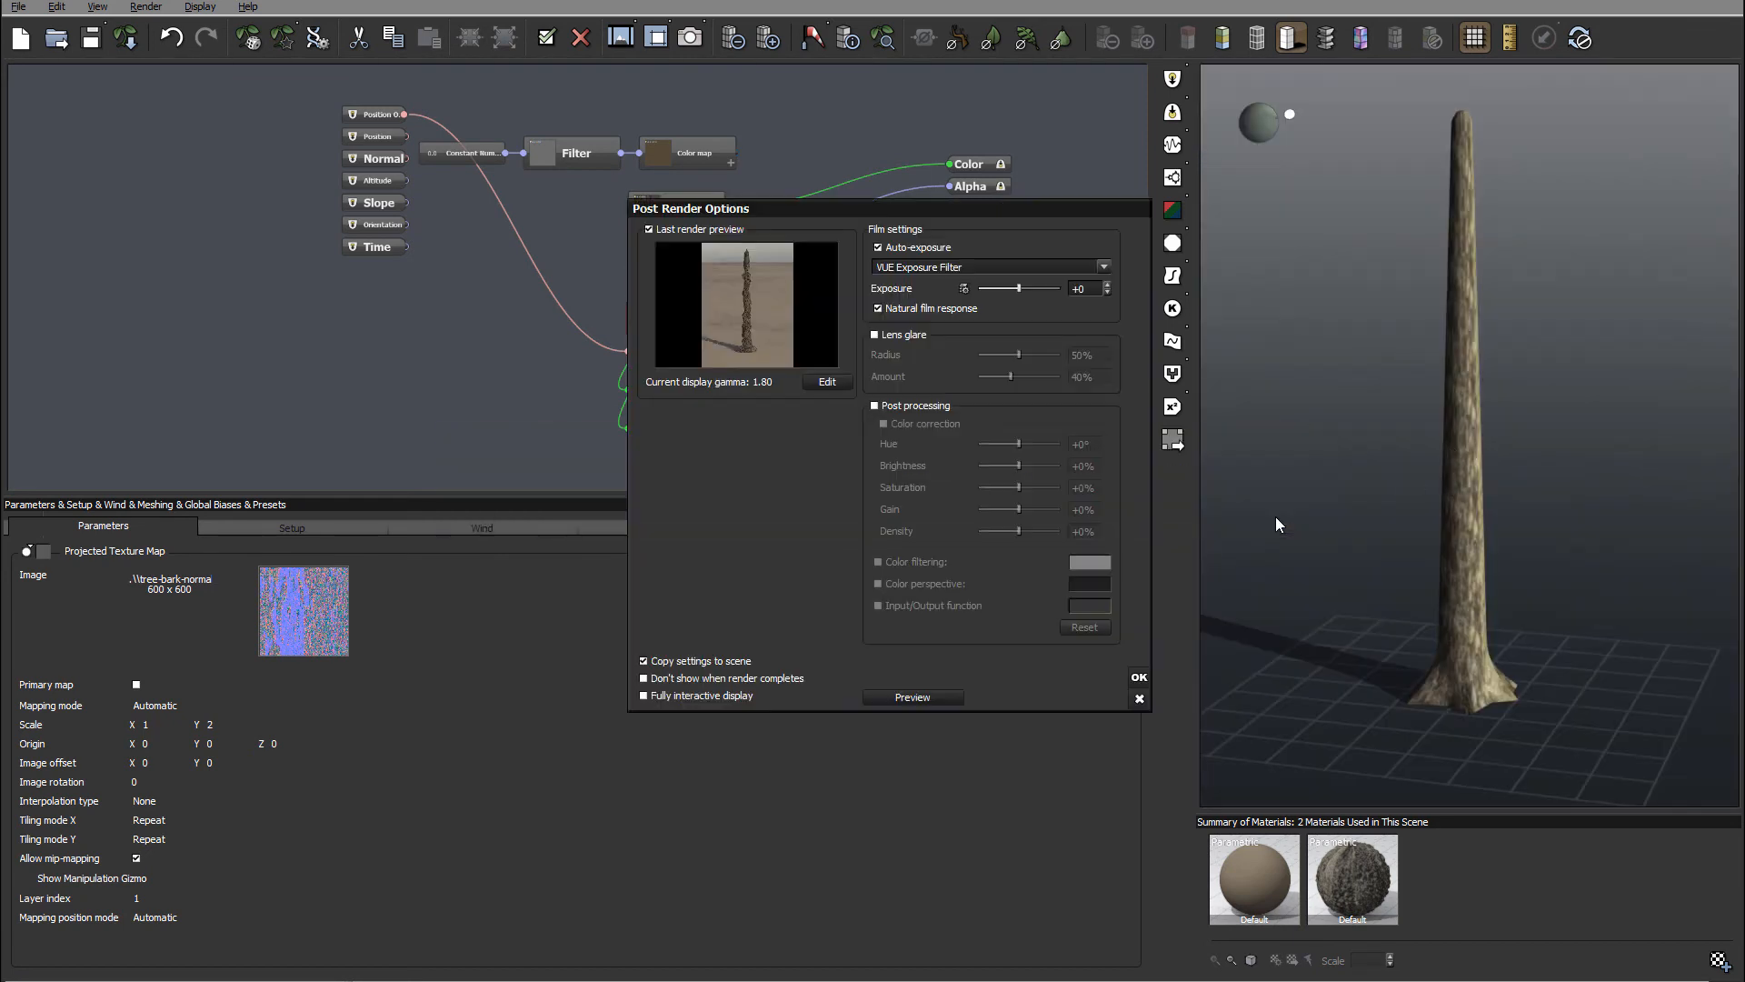
click(1140, 678)
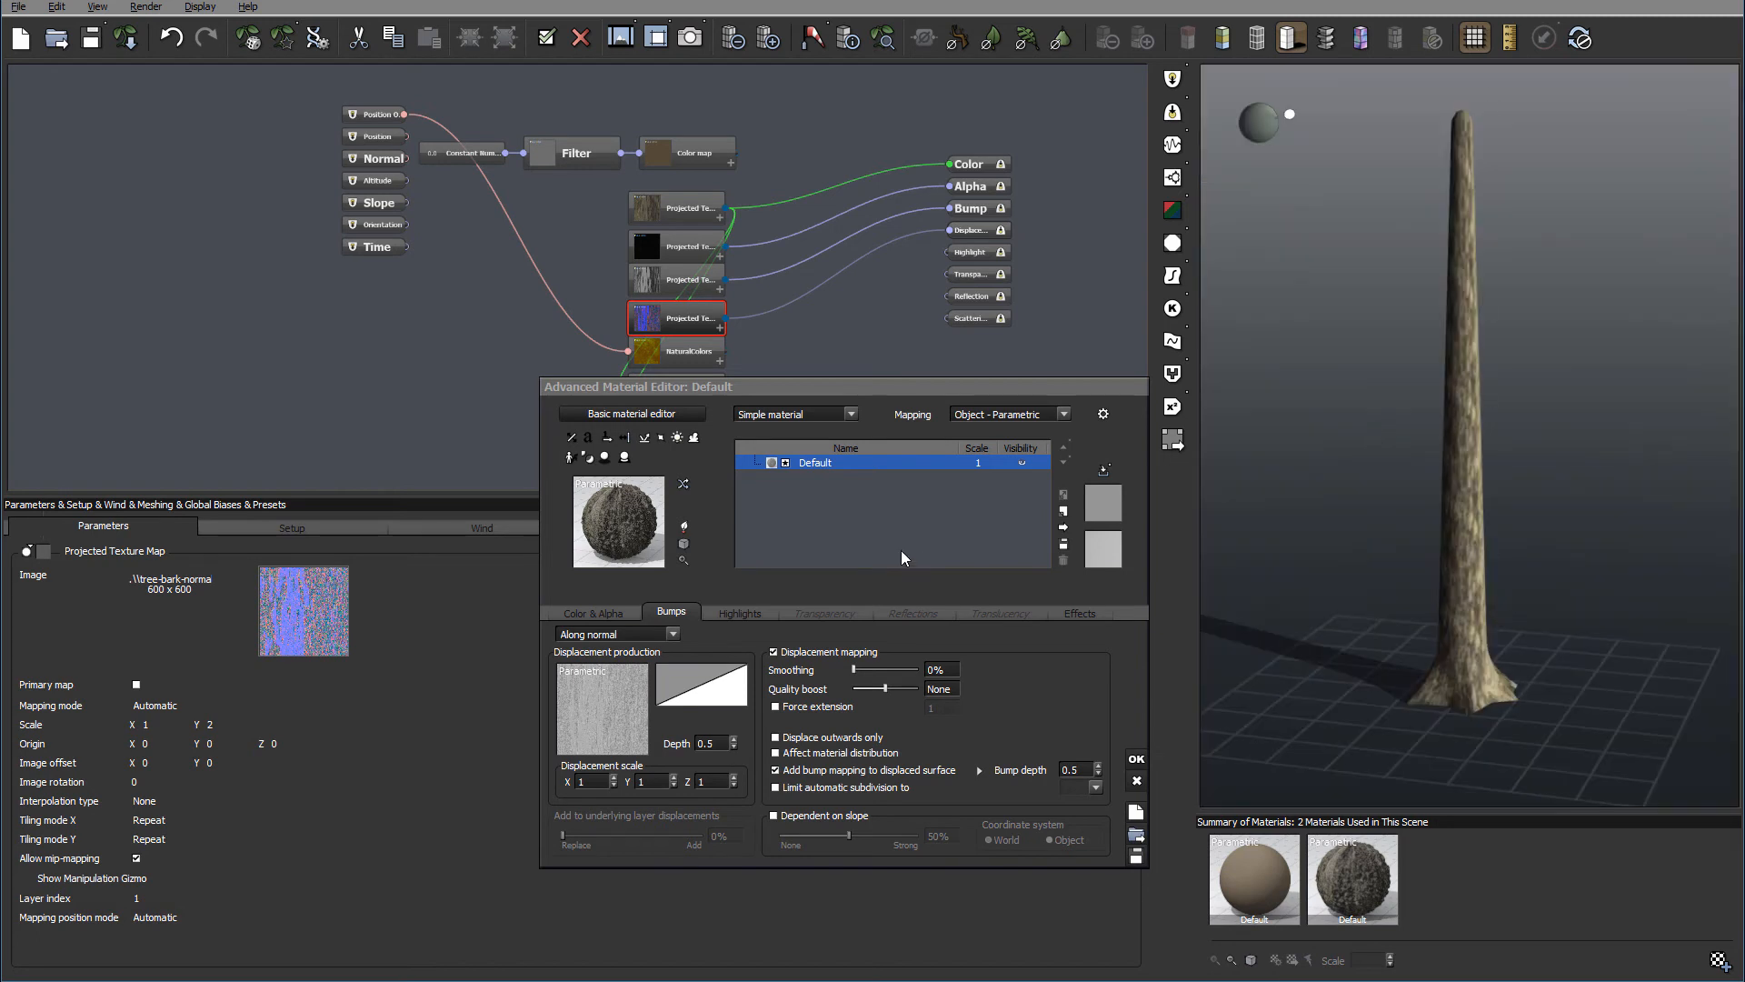
Set the displacement smoothing to 27% and the bump depth to 0.1 in the bark material.
drag(1006, 384, 990, 321)
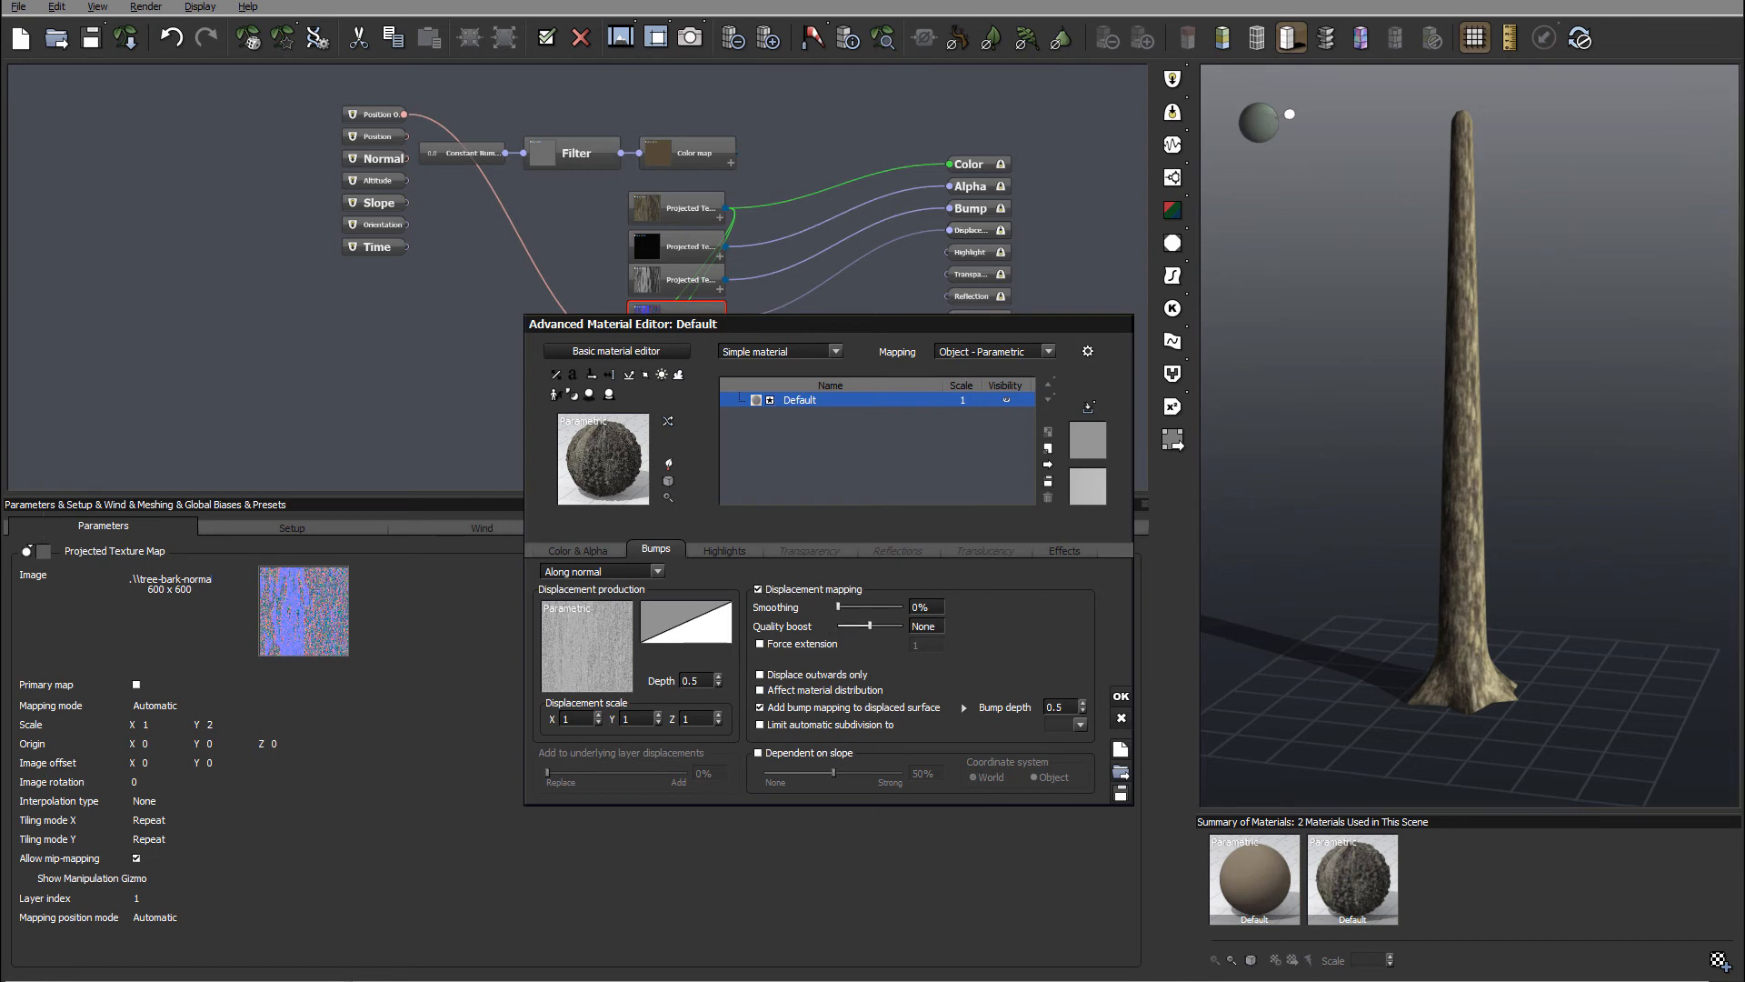
drag(855, 601, 855, 604)
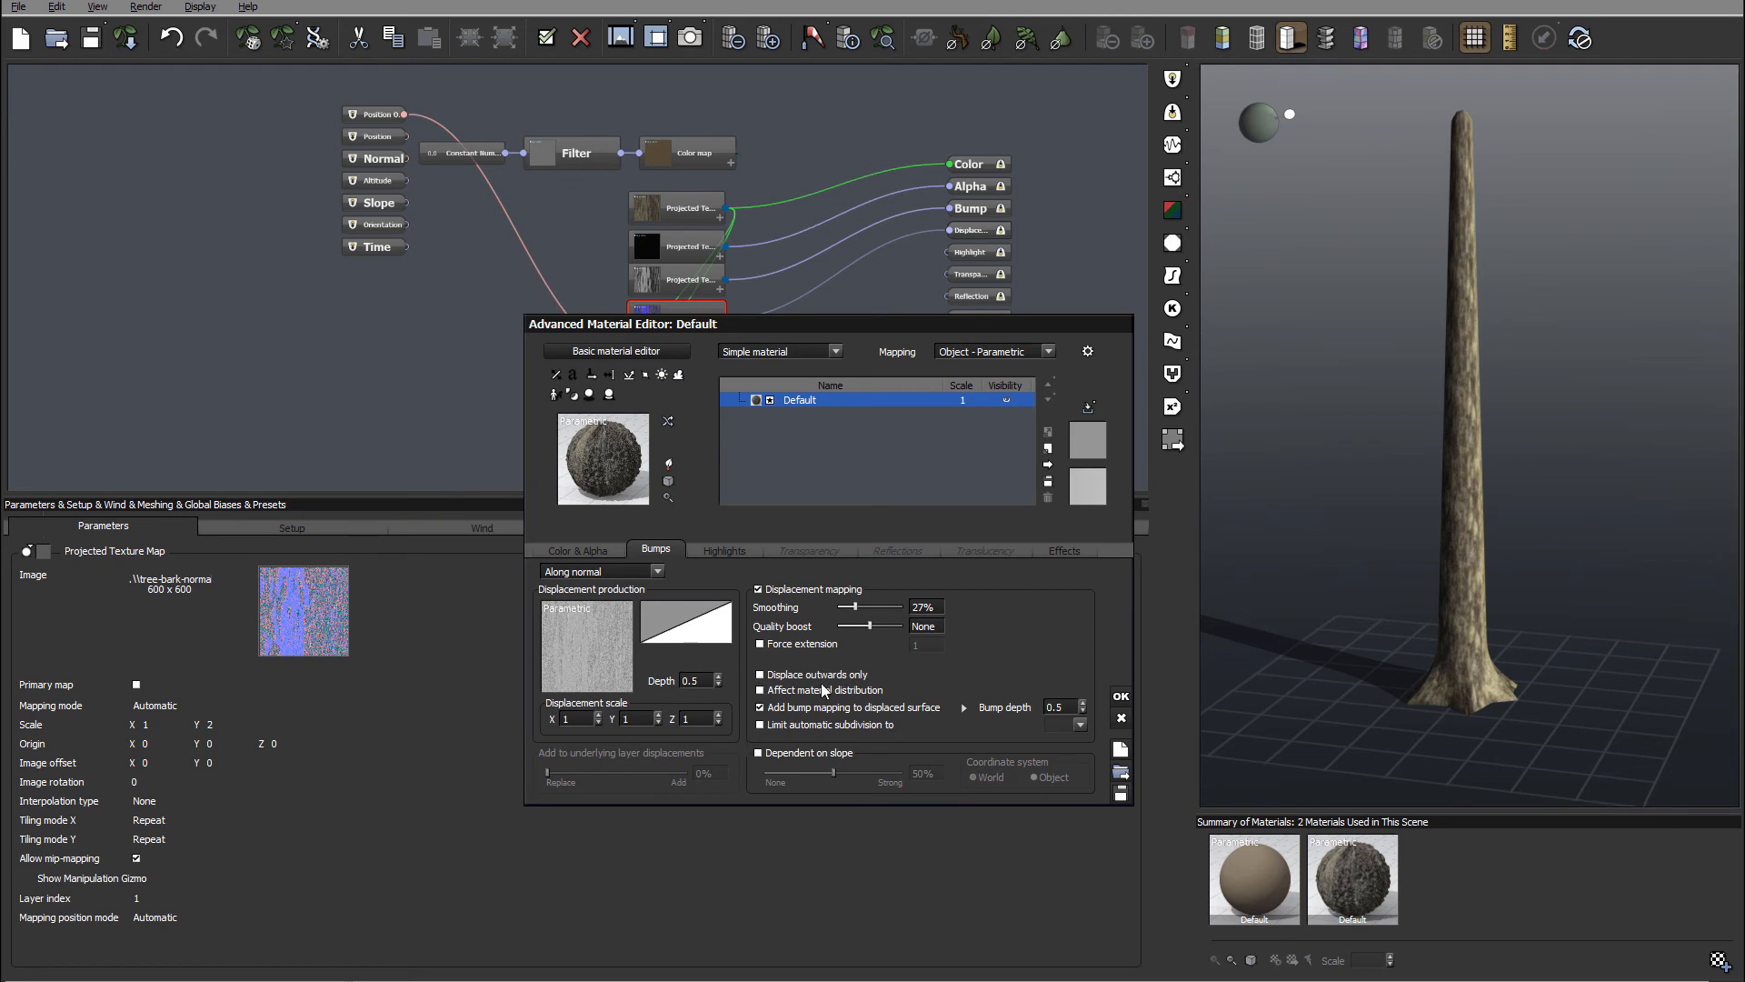
click(759, 708)
double_click(1062, 707)
text(0.1)
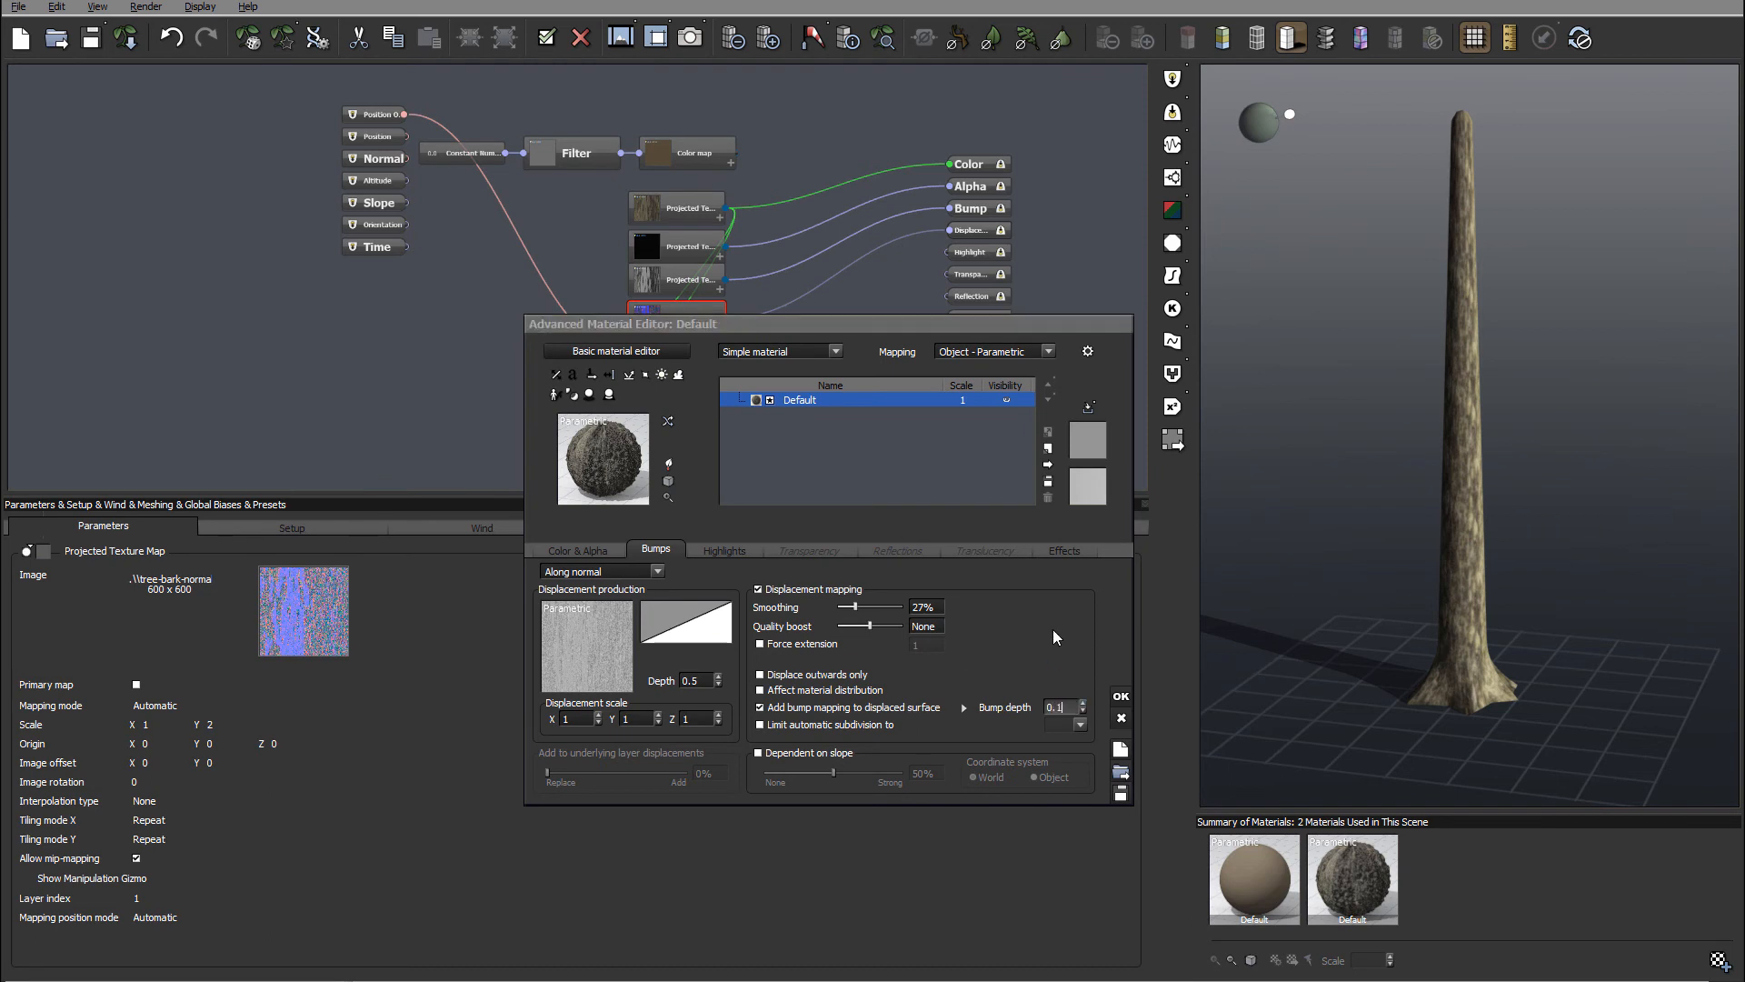
key(Return)
Switch the displacement direction from Along normal to Normal map, using the tree bark normal bitmap from the recents.
click(612, 573)
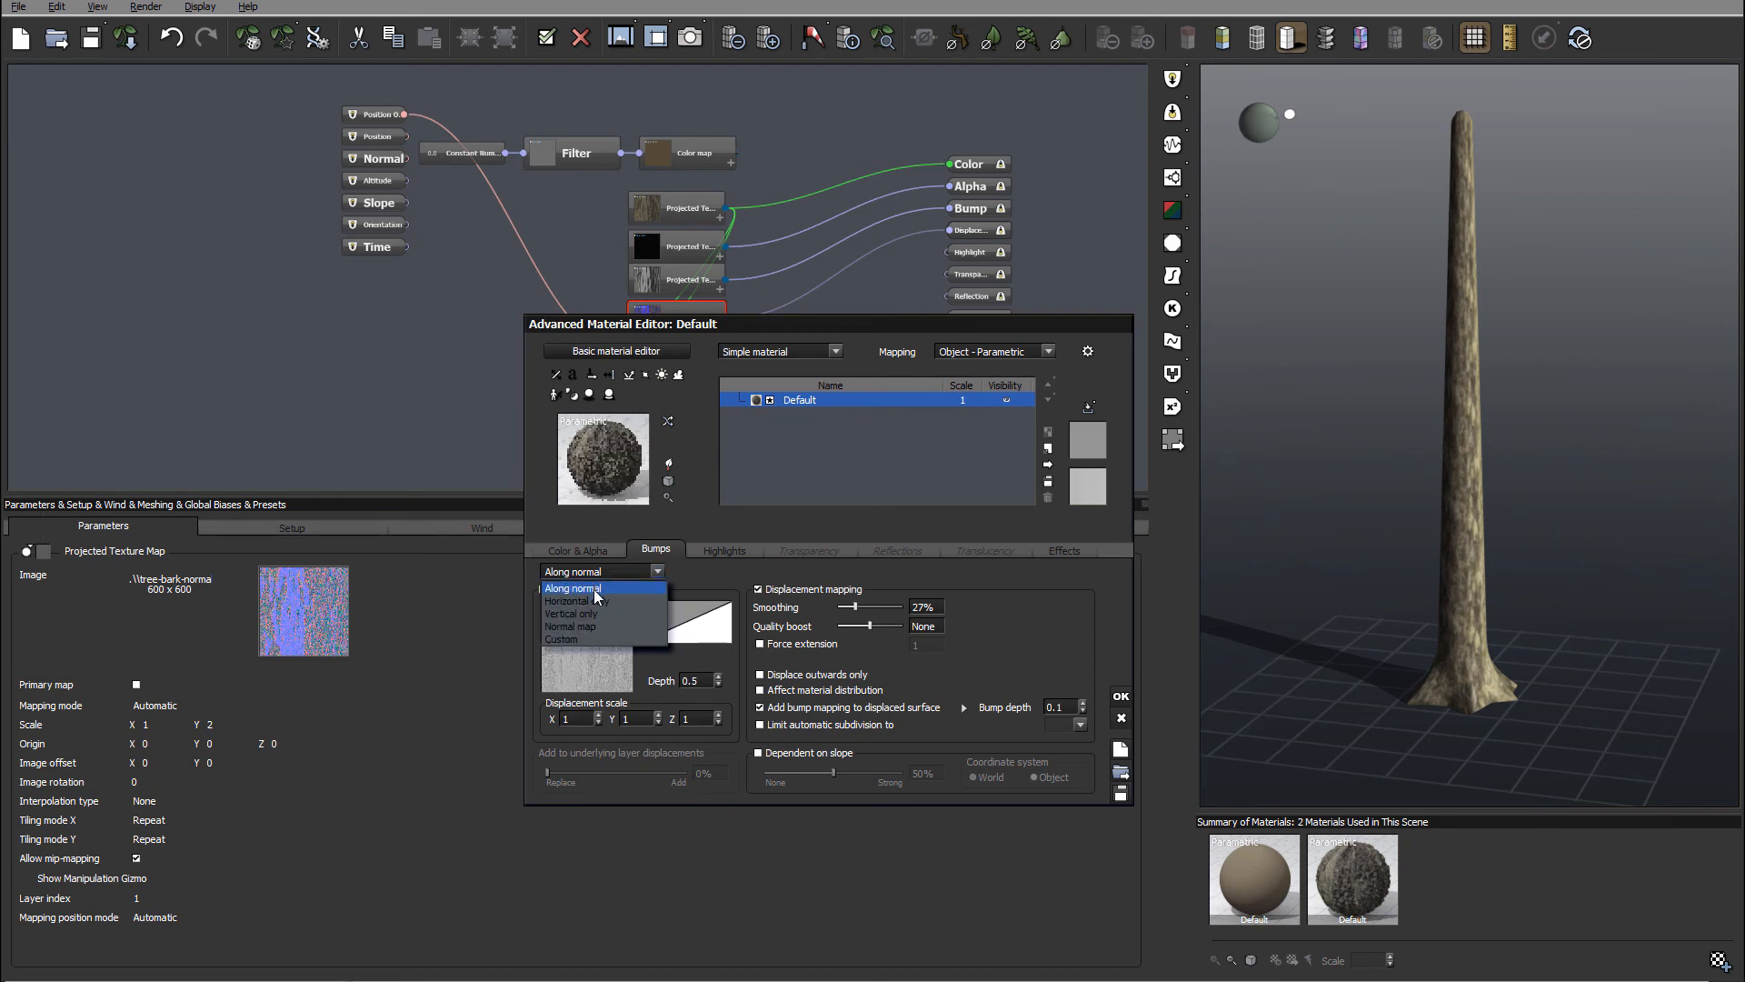
click(580, 628)
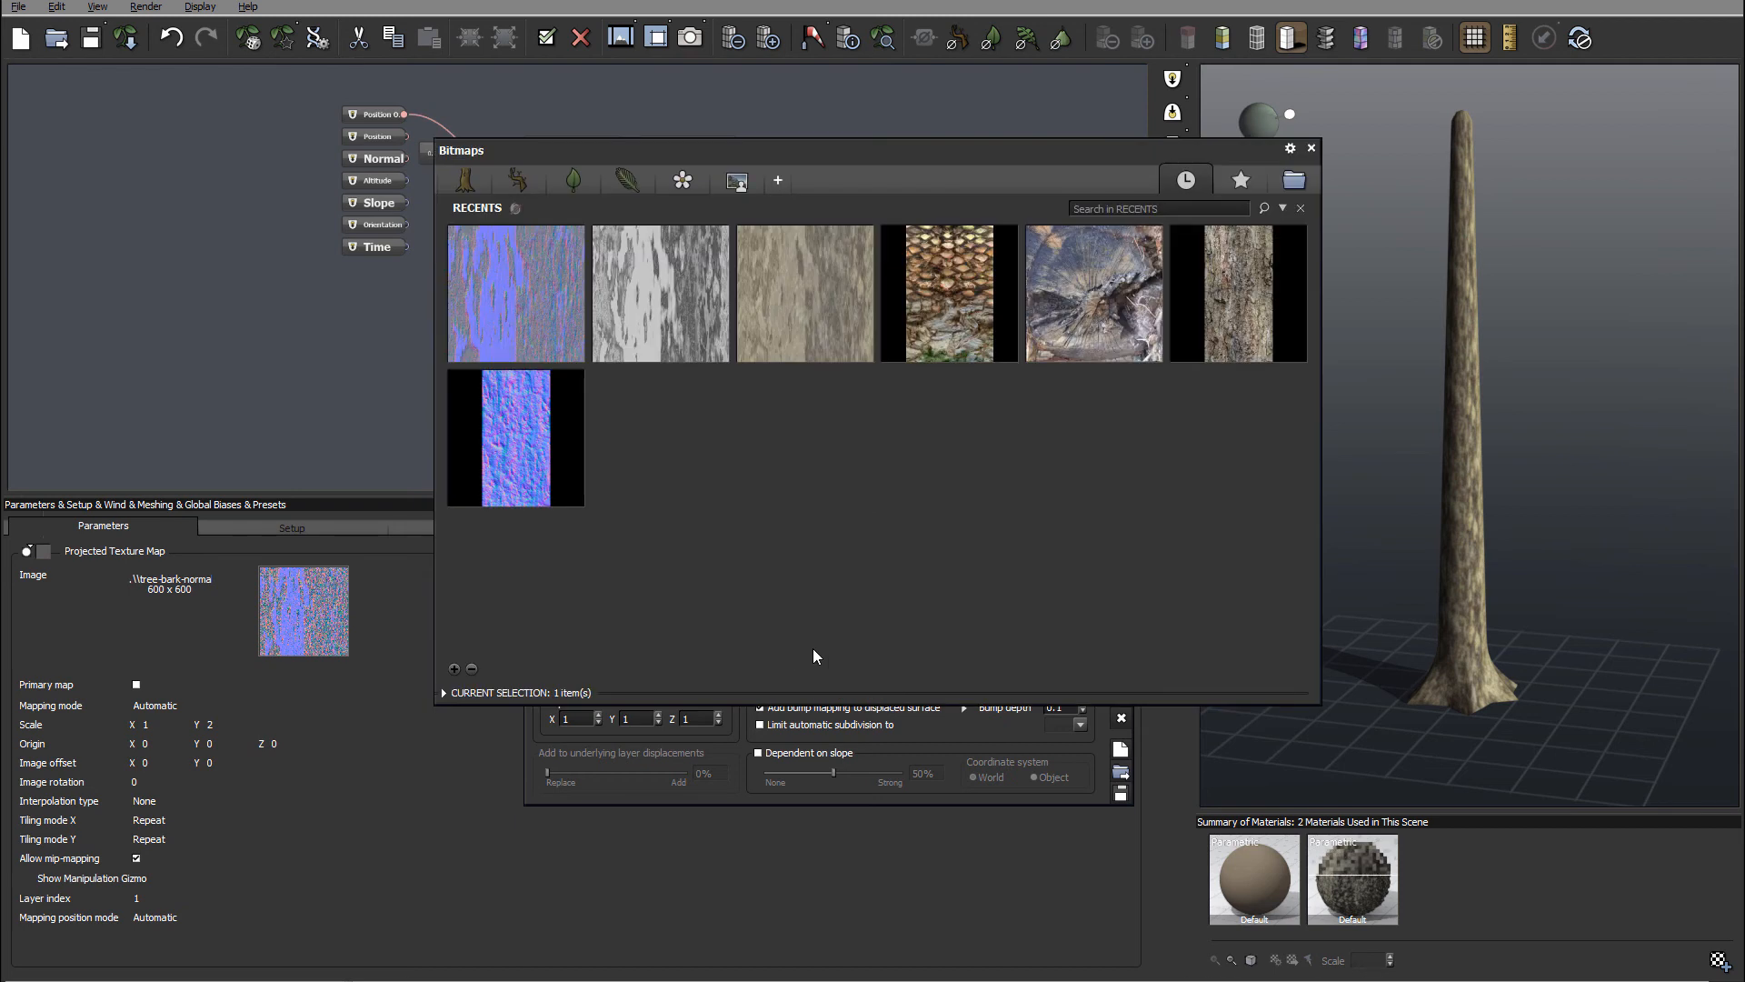
double_click(510, 285)
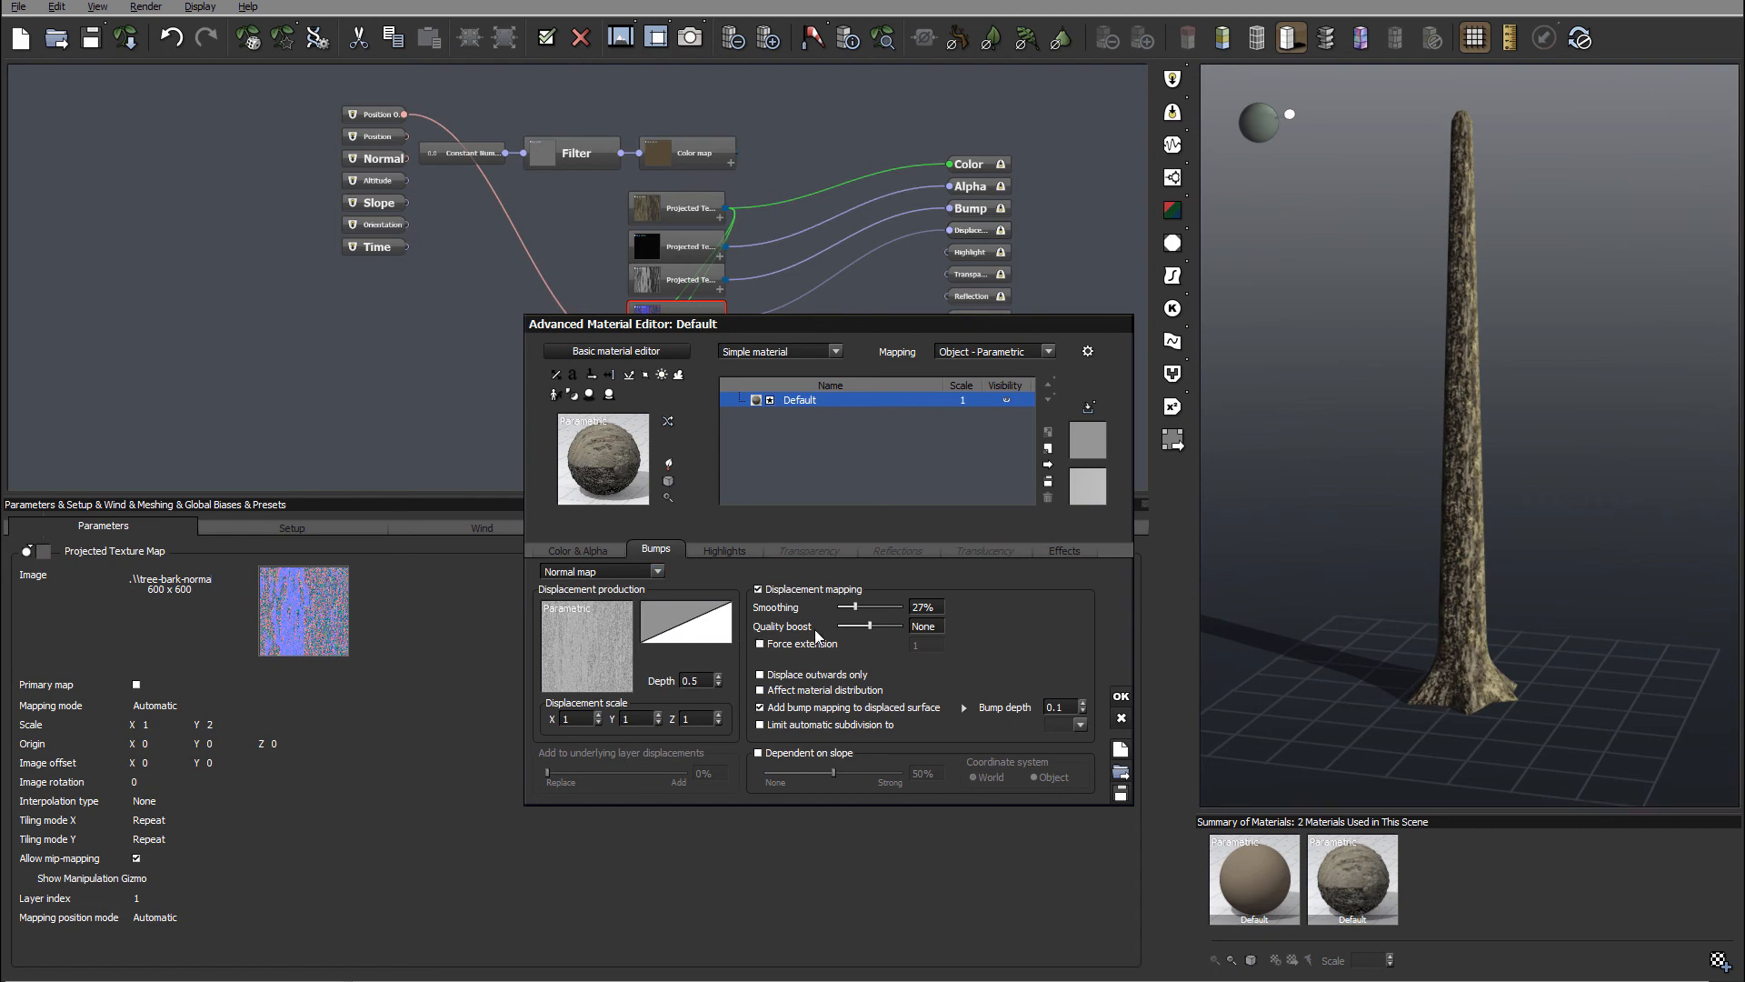
Reopen the displacement function for editing and move the material editor clear of the node graph.
right_click(590, 646)
drag(977, 327, 1113, 416)
right_click(723, 738)
click(771, 749)
click(779, 751)
drag(914, 418, 1142, 456)
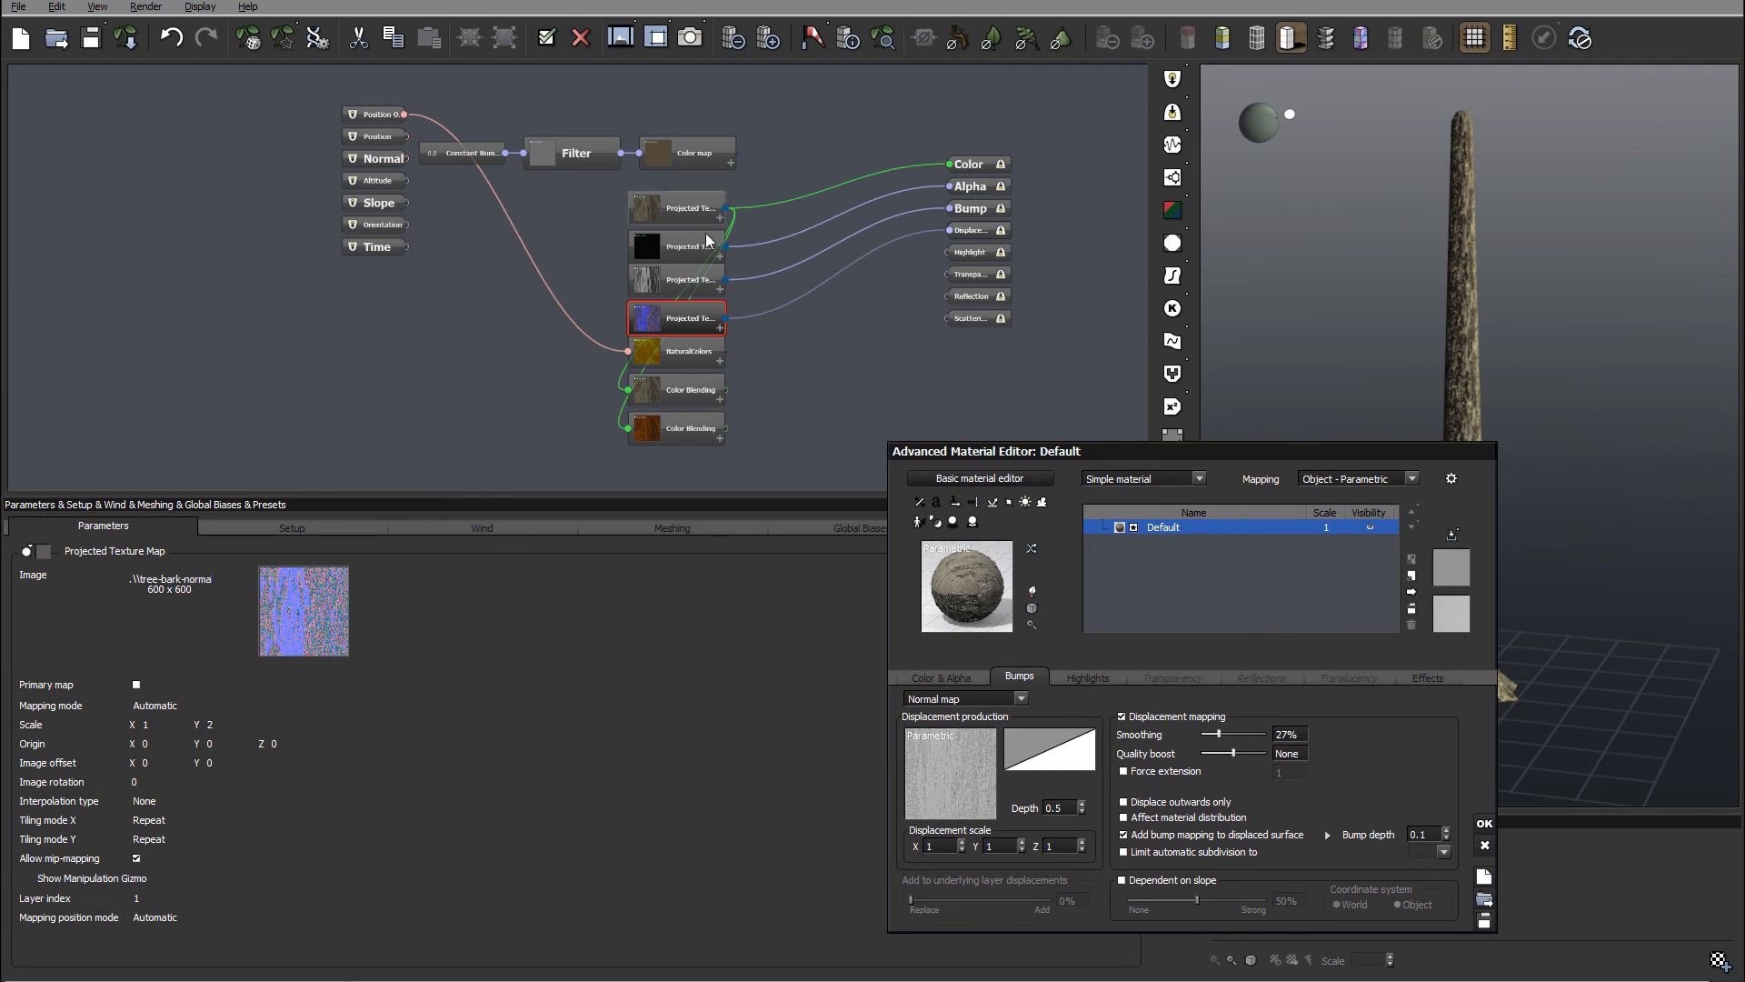
Separate the two Color Blending nodes from the texture nodes and delete both of them.
mouse_move(685, 243)
mouse_down()
mouse_move(678, 184)
mouse_move(679, 248)
mouse_up()
drag(680, 375, 886, 105)
drag(660, 437, 889, 158)
click(895, 113)
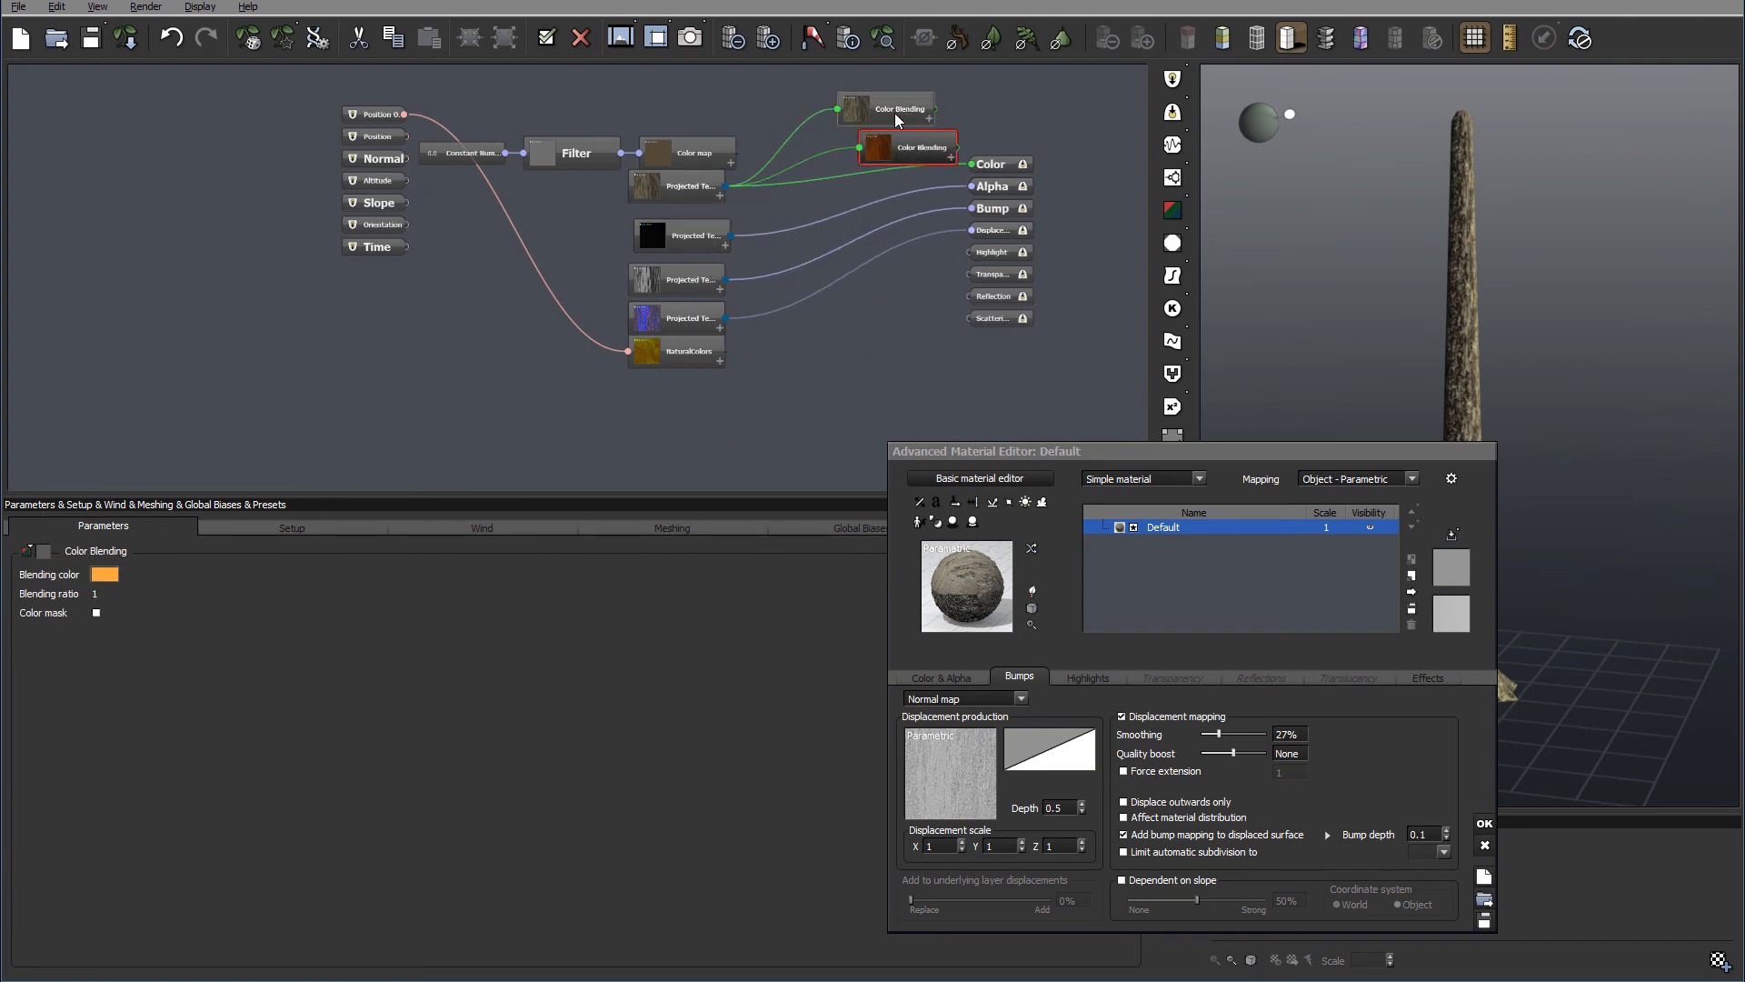
key(Delete)
click(902, 136)
key(Delete)
Delete the unused Color map, Filter and Constant nodes from the material graph.
mouse_move(692, 189)
mouse_down()
mouse_move(689, 215)
mouse_move(698, 195)
mouse_up()
click(705, 149)
key(Delete)
click(547, 147)
key(Delete)
click(464, 152)
key(Delete)
Regroup the color and bump texture nodes near the input nodes and delete the black texture node feeding Alpha.
drag(699, 191, 561, 125)
drag(674, 231, 532, 180)
drag(663, 285, 564, 191)
click(556, 187)
key(Delete)
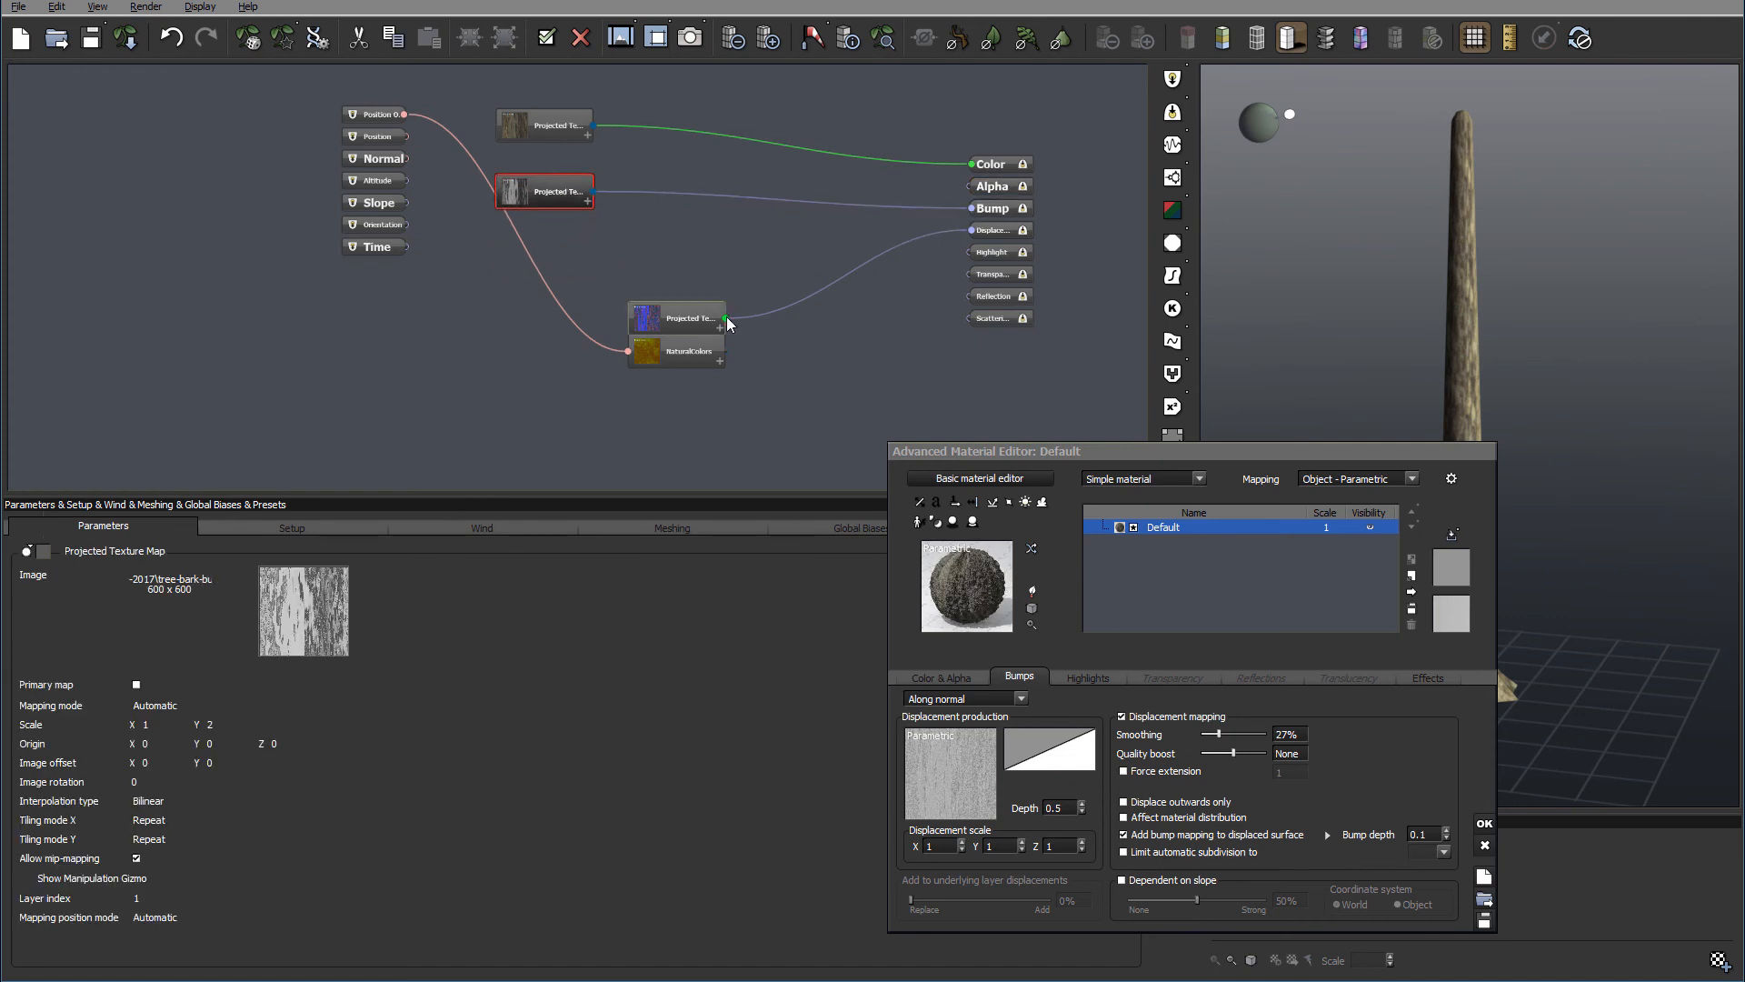
Move the blue normal map texture node directly beneath the bump texture node and delete the unused NaturalColors node.
drag(687, 314, 553, 241)
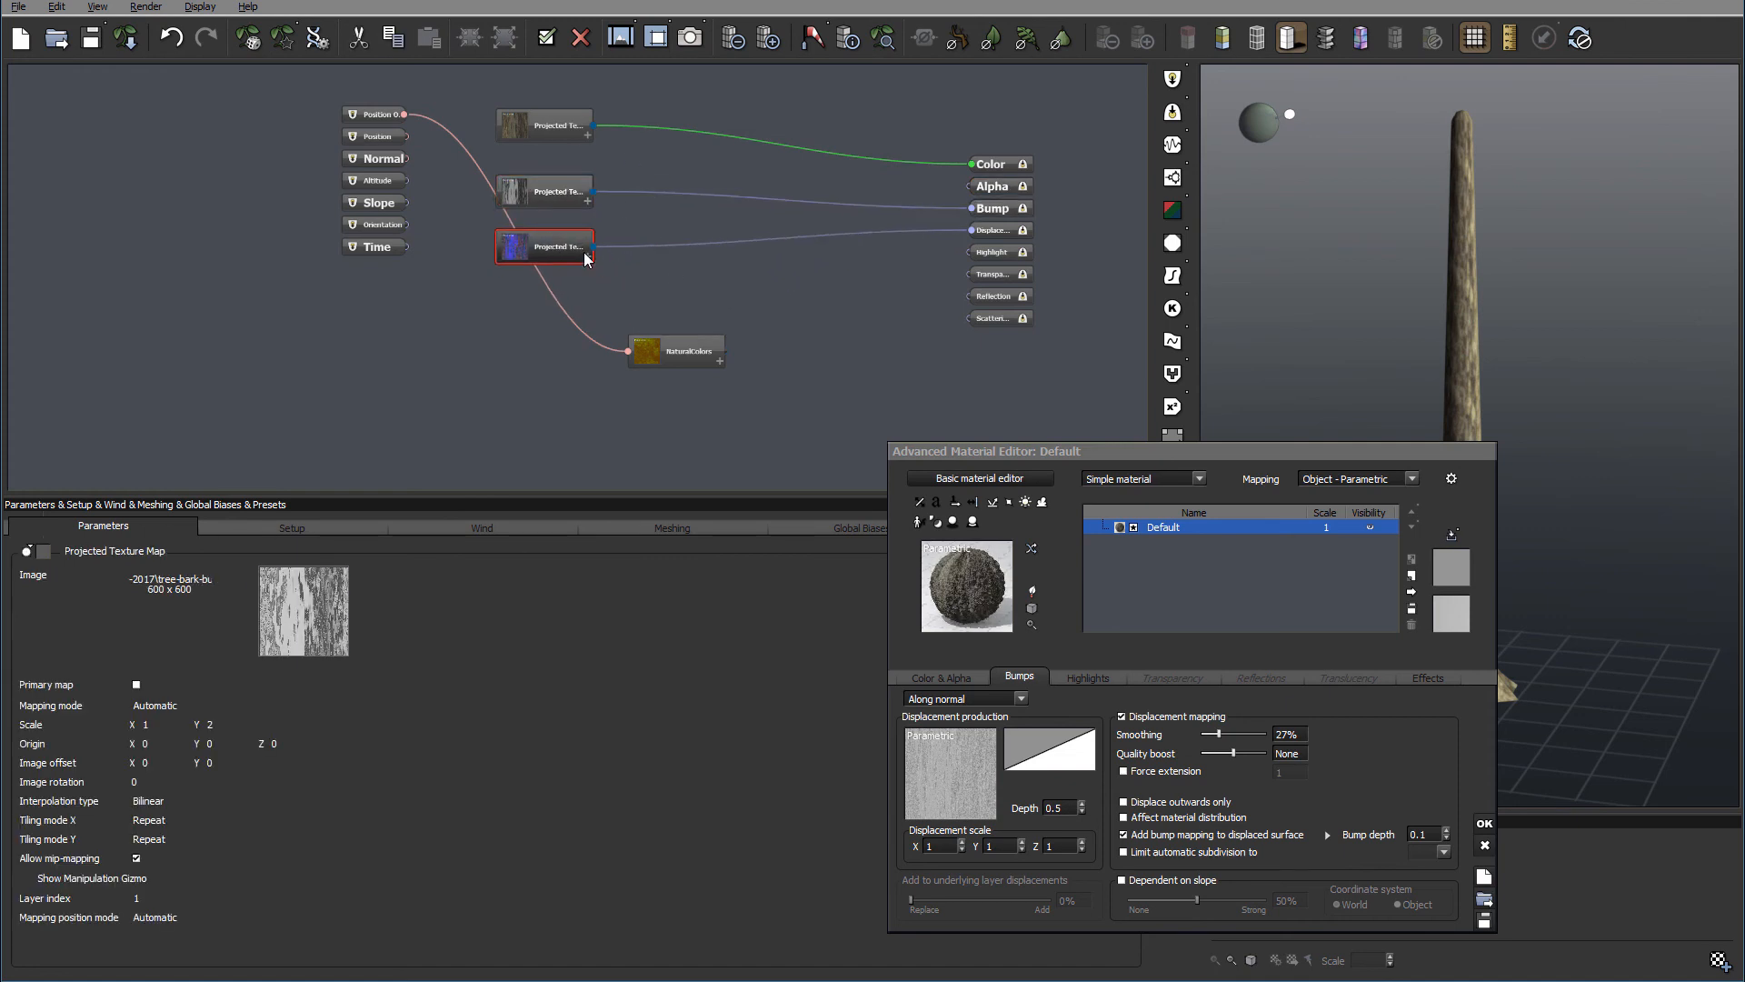
drag(697, 353, 591, 359)
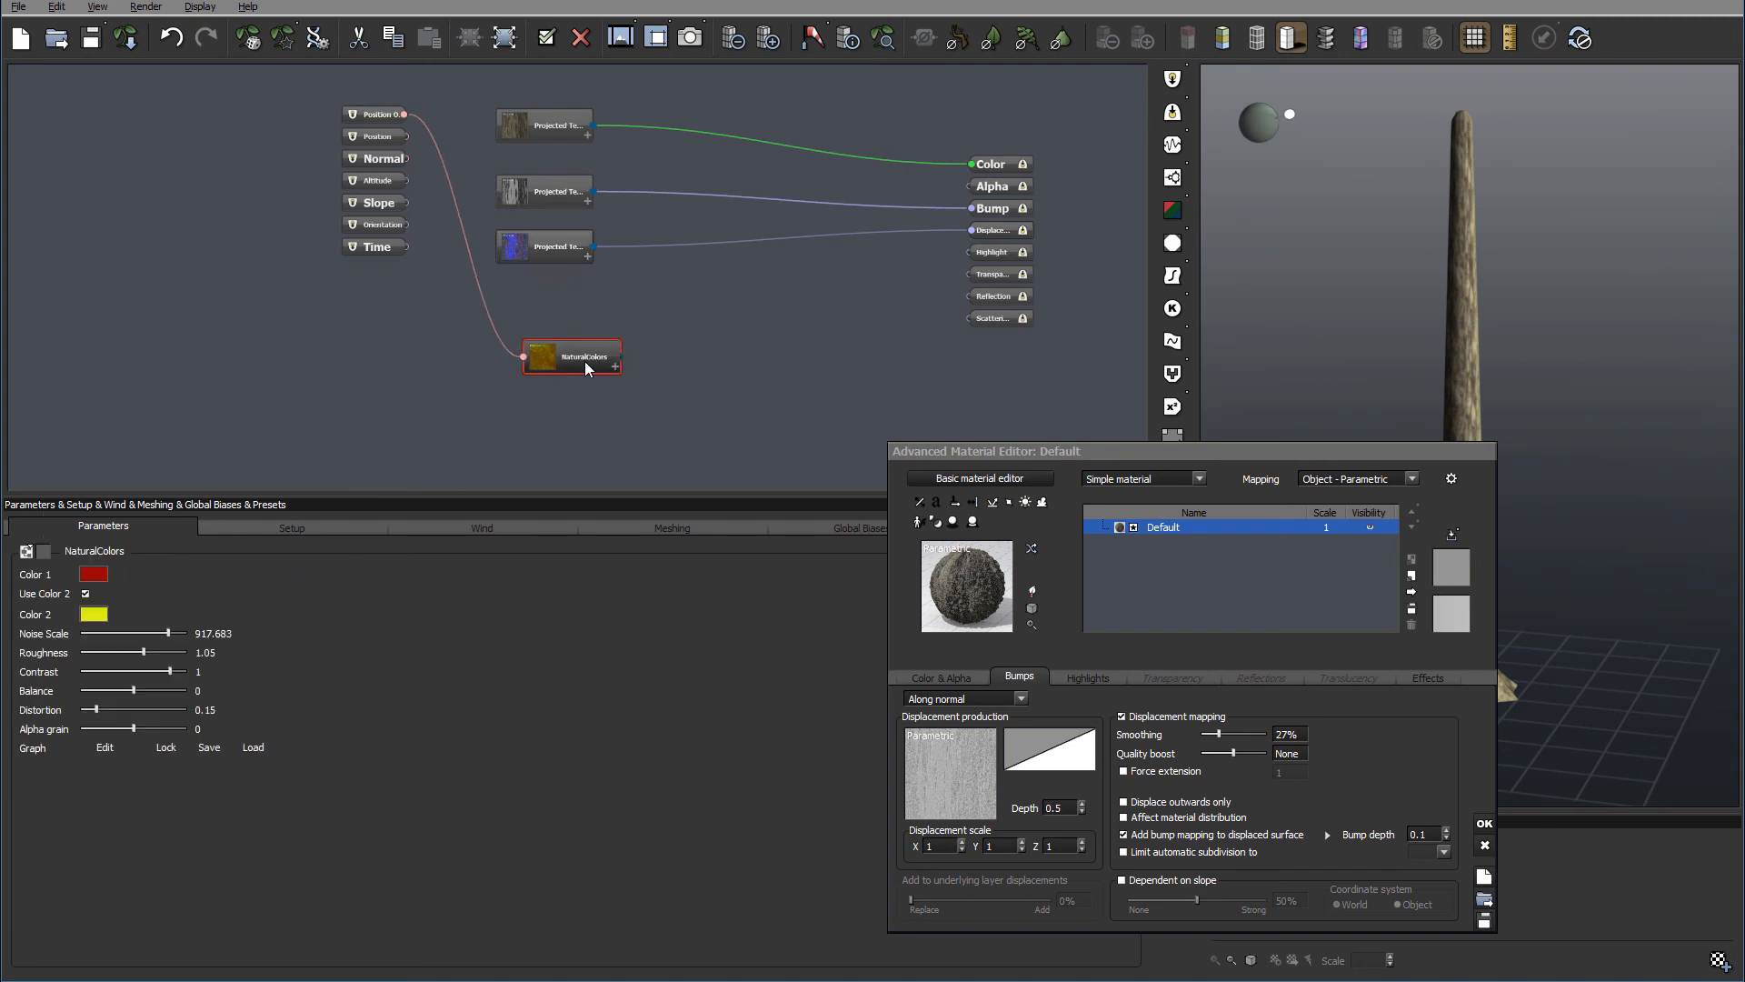
key(Delete)
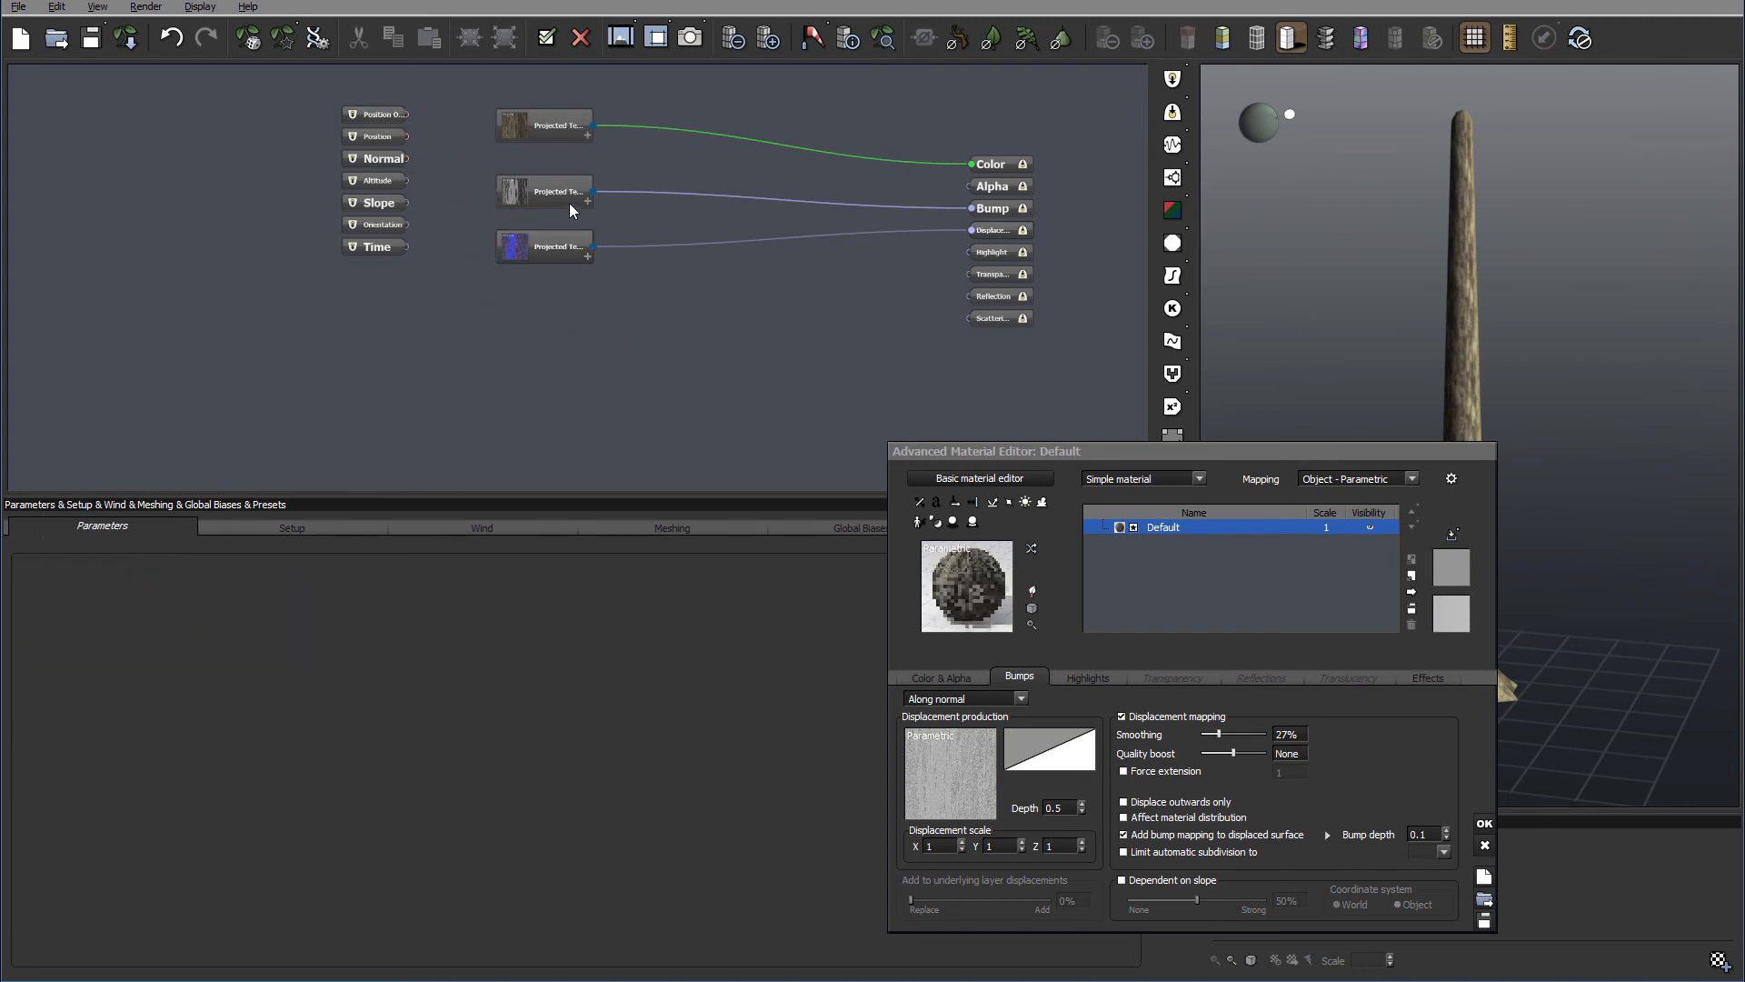
Reposition the material editor and set the displacement depth to 0.1 and the displacement smoothing to 45%.
drag(1098, 456, 701, 367)
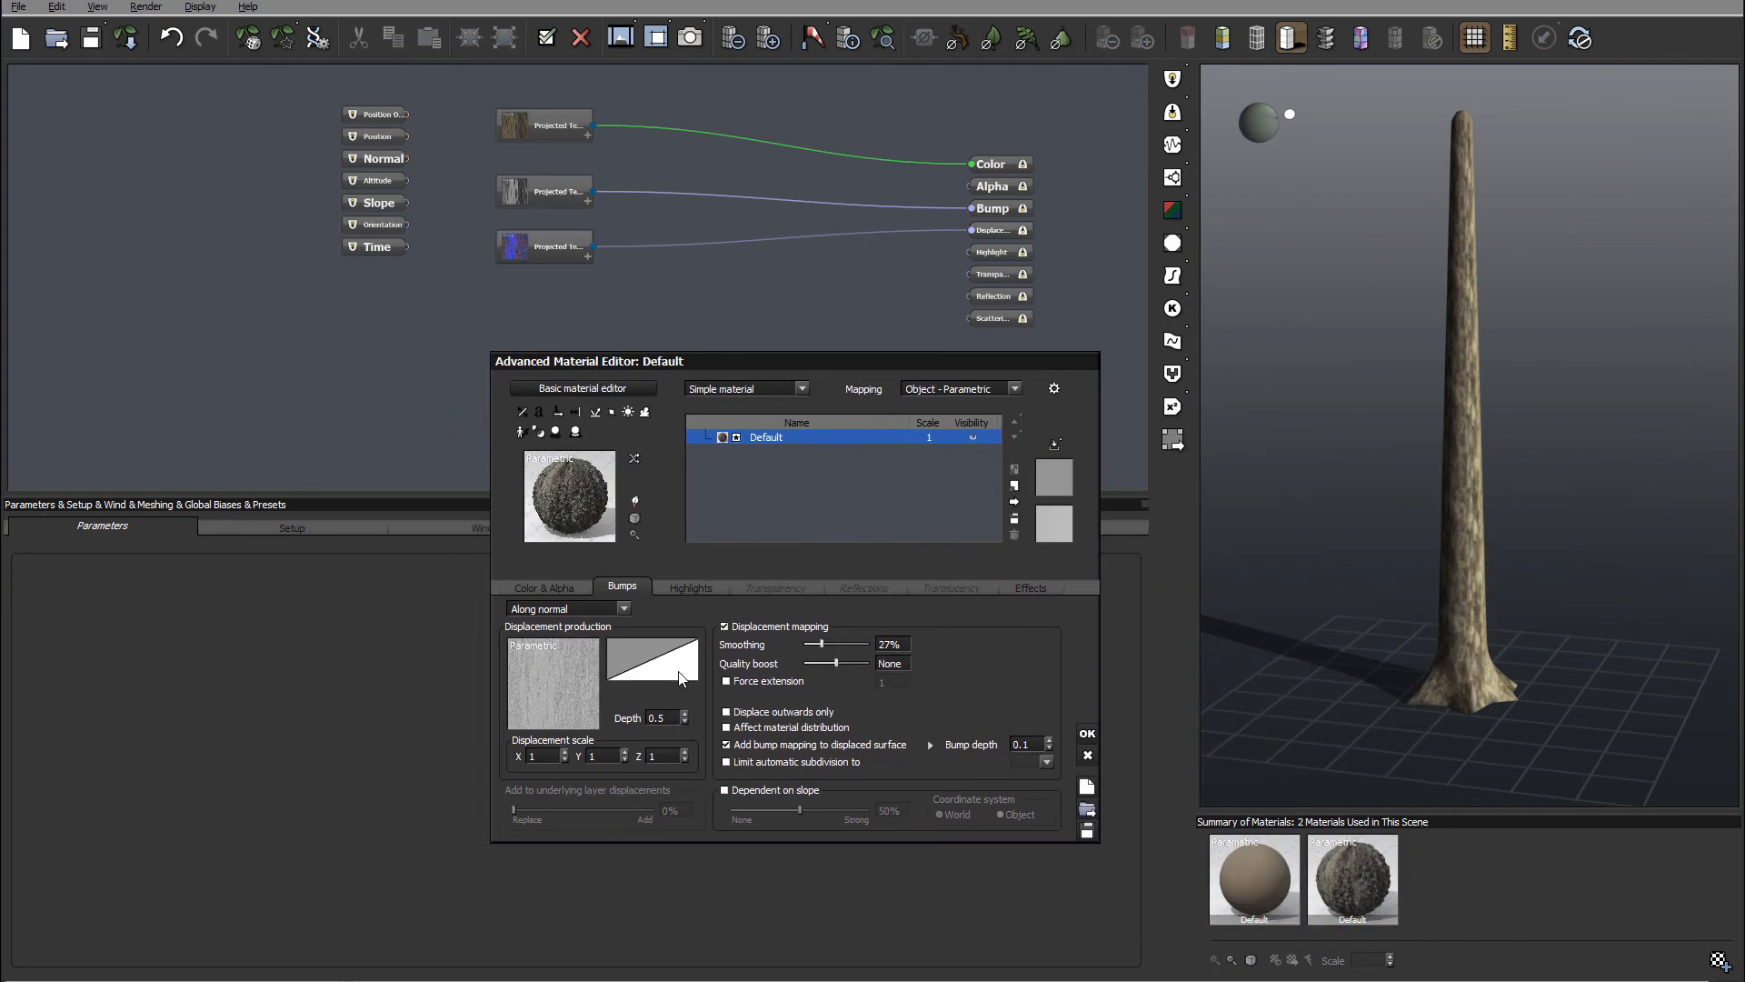
click(674, 725)
key(BackSpace)
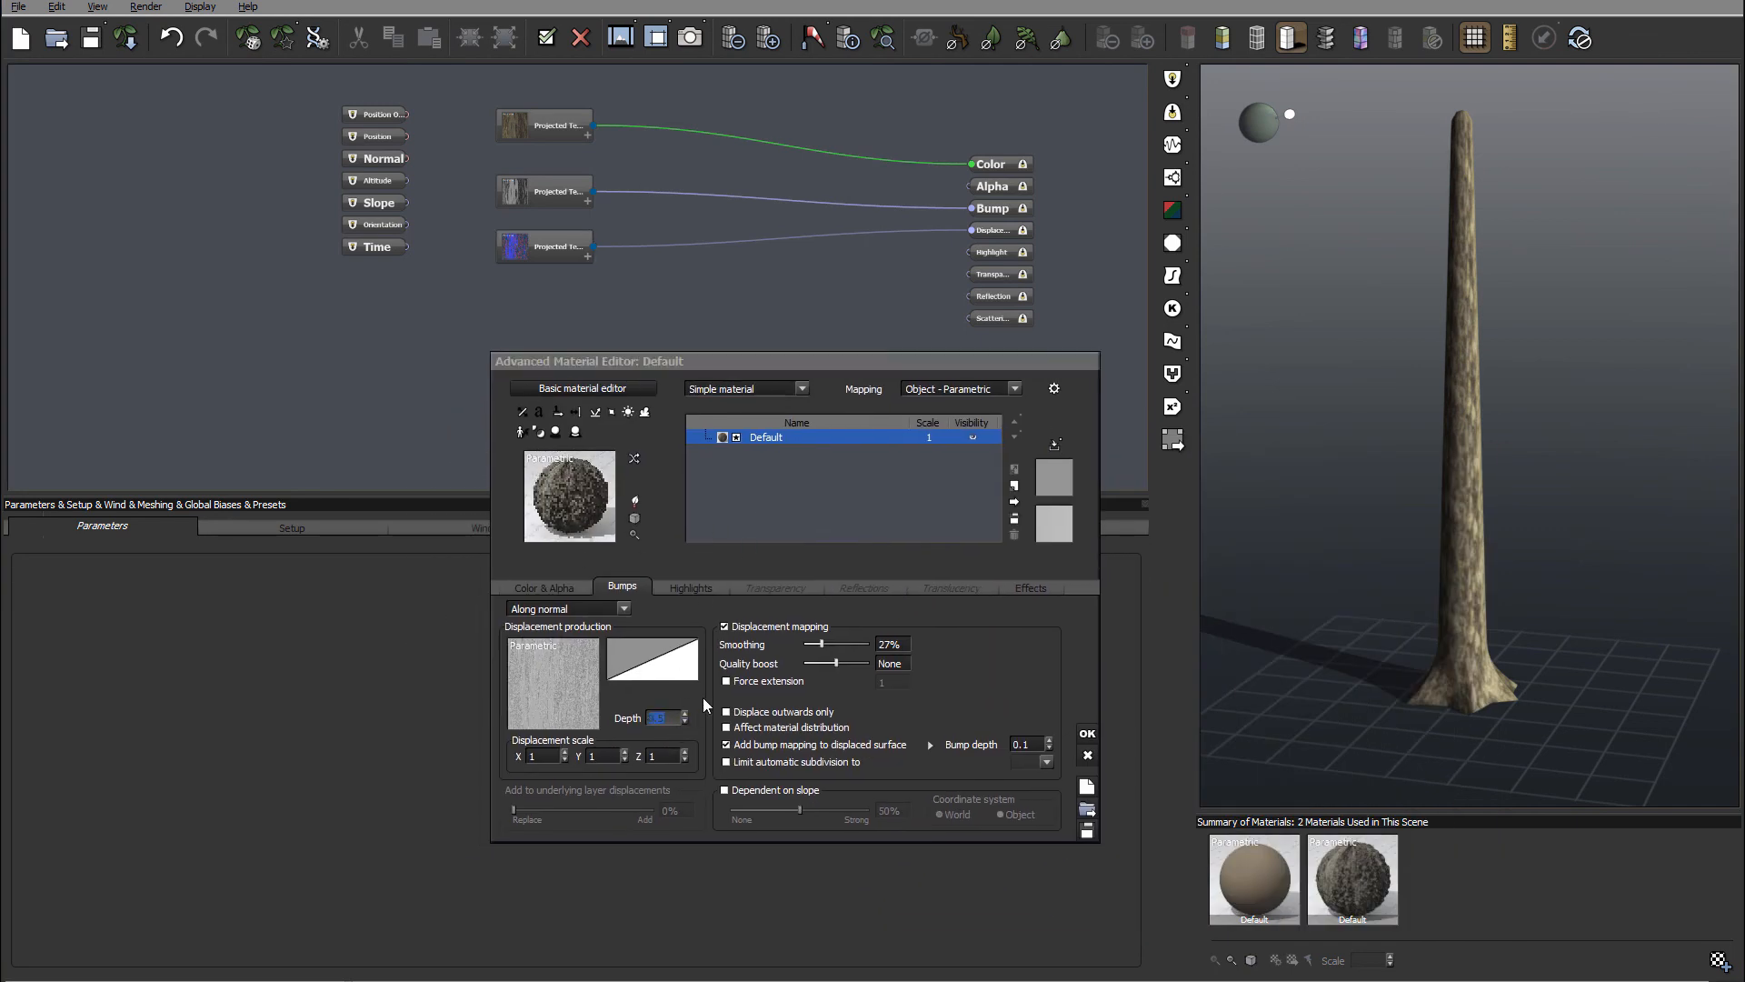
text(1)
click(836, 644)
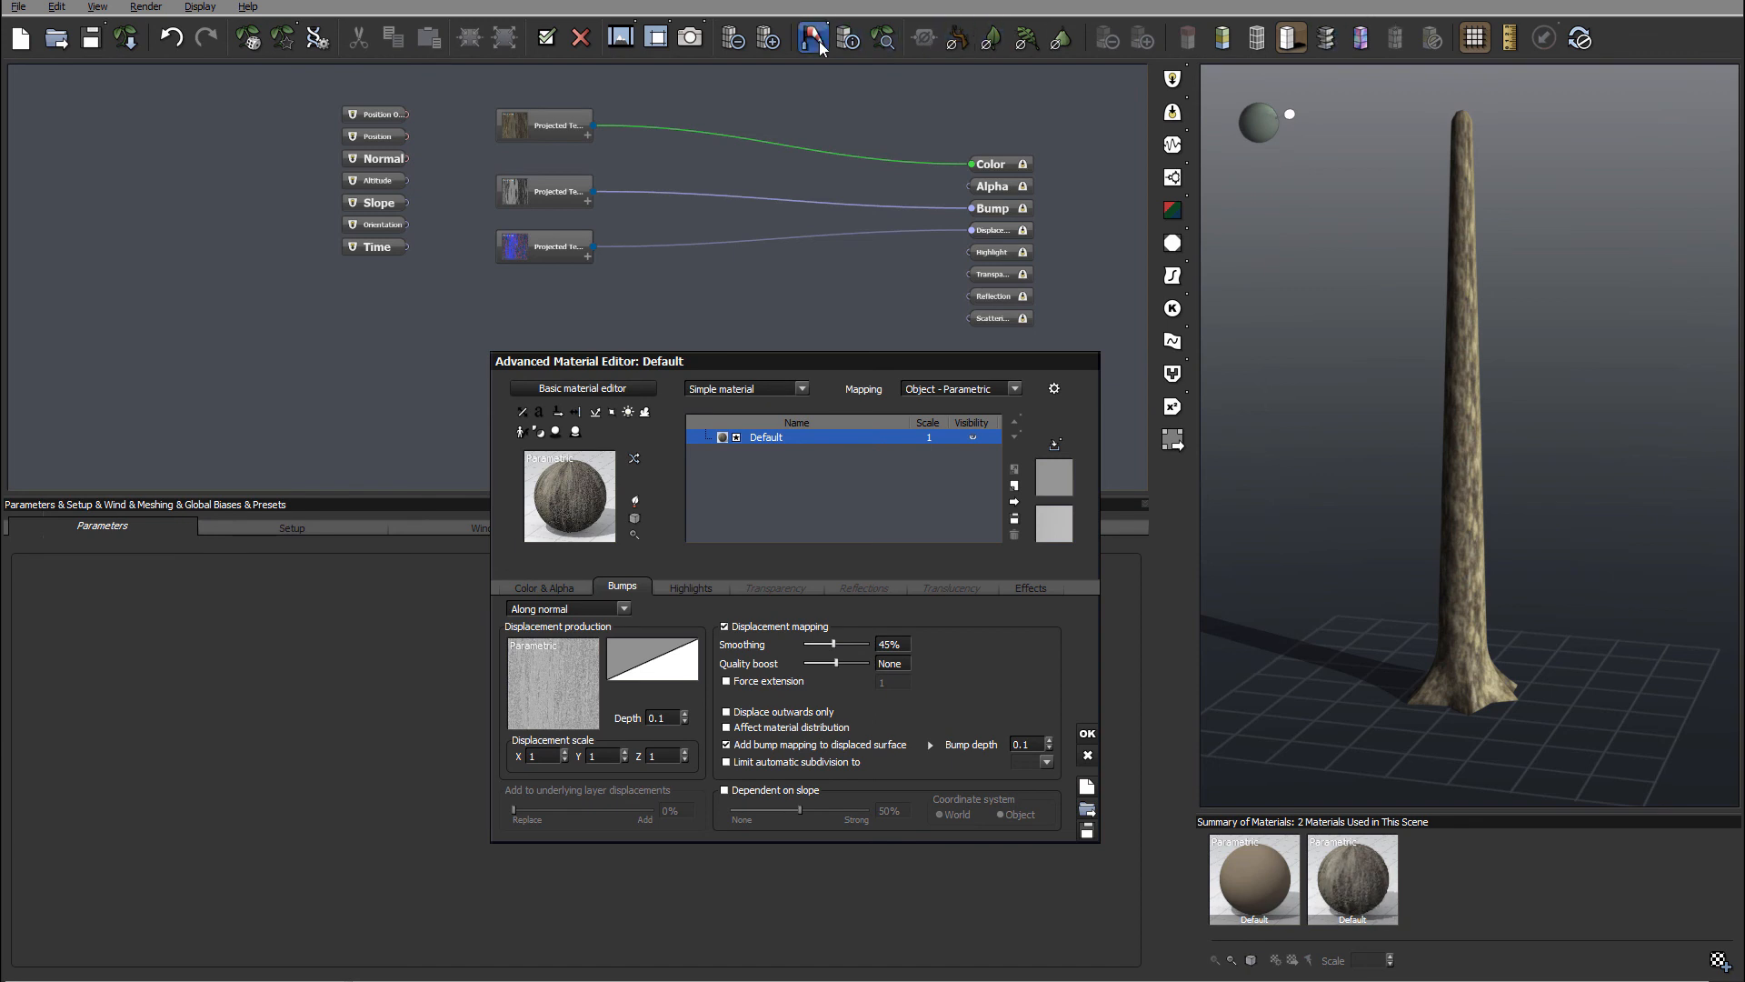
Render the trunk in the main view, accept the post render options and return to the interactive view.
click(689, 42)
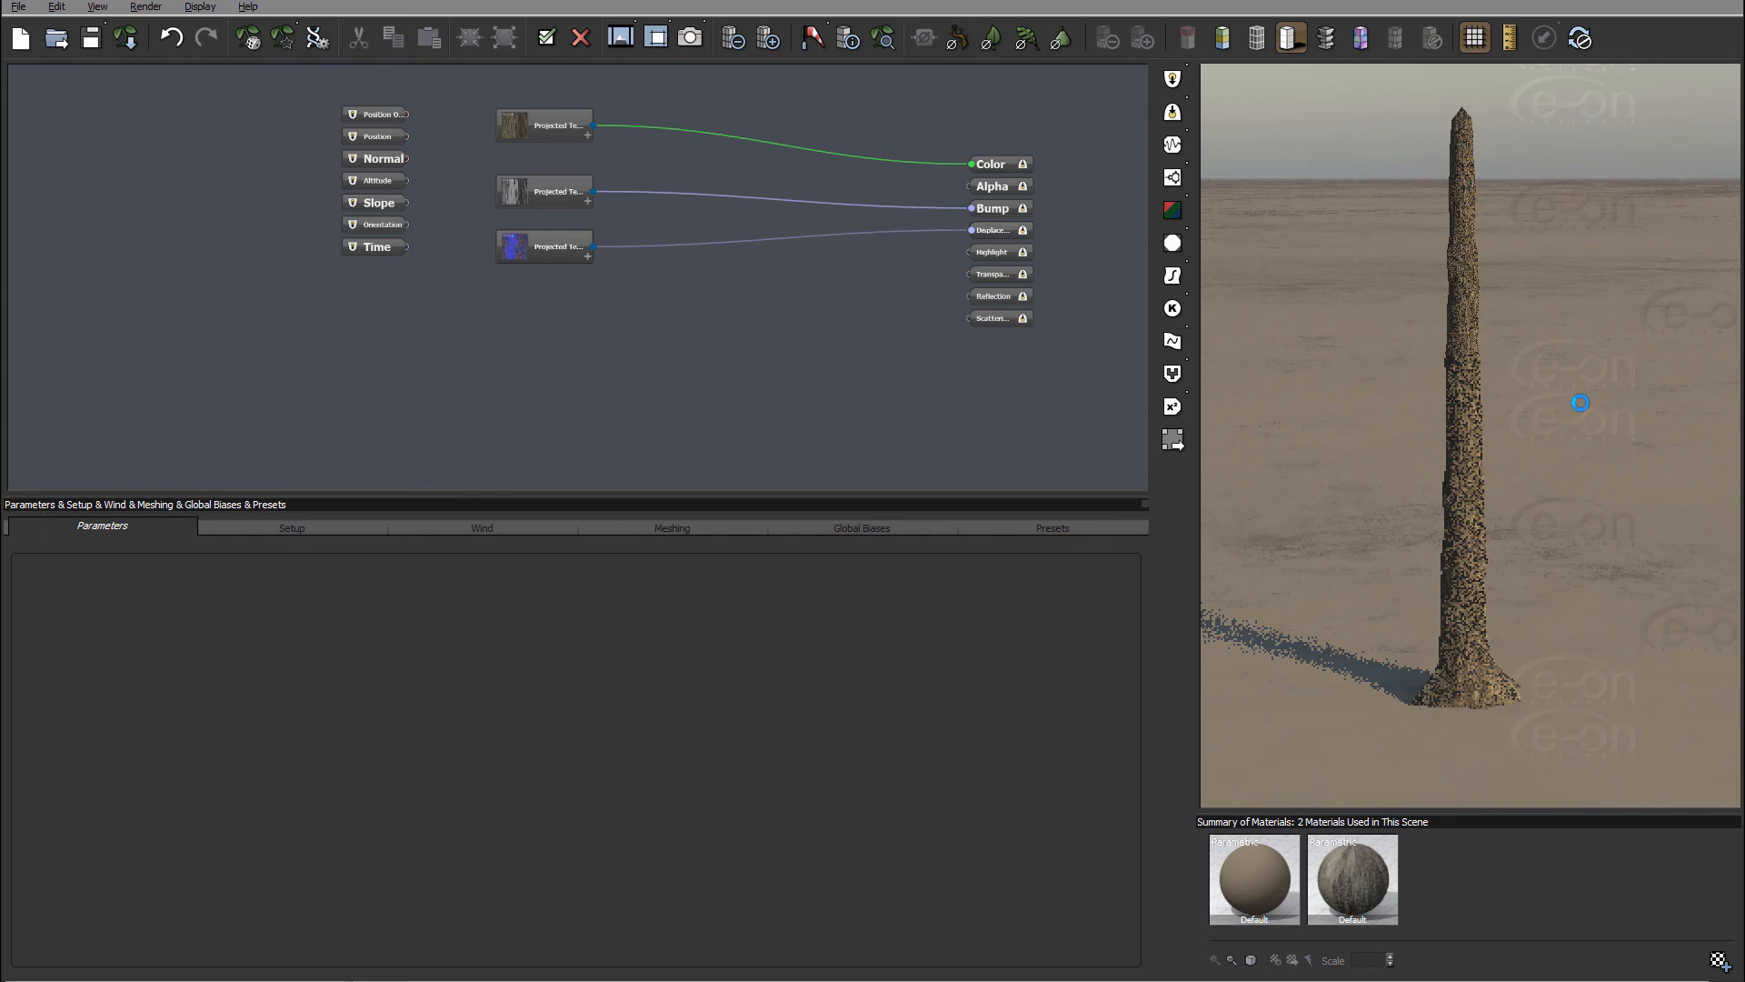
click(1265, 518)
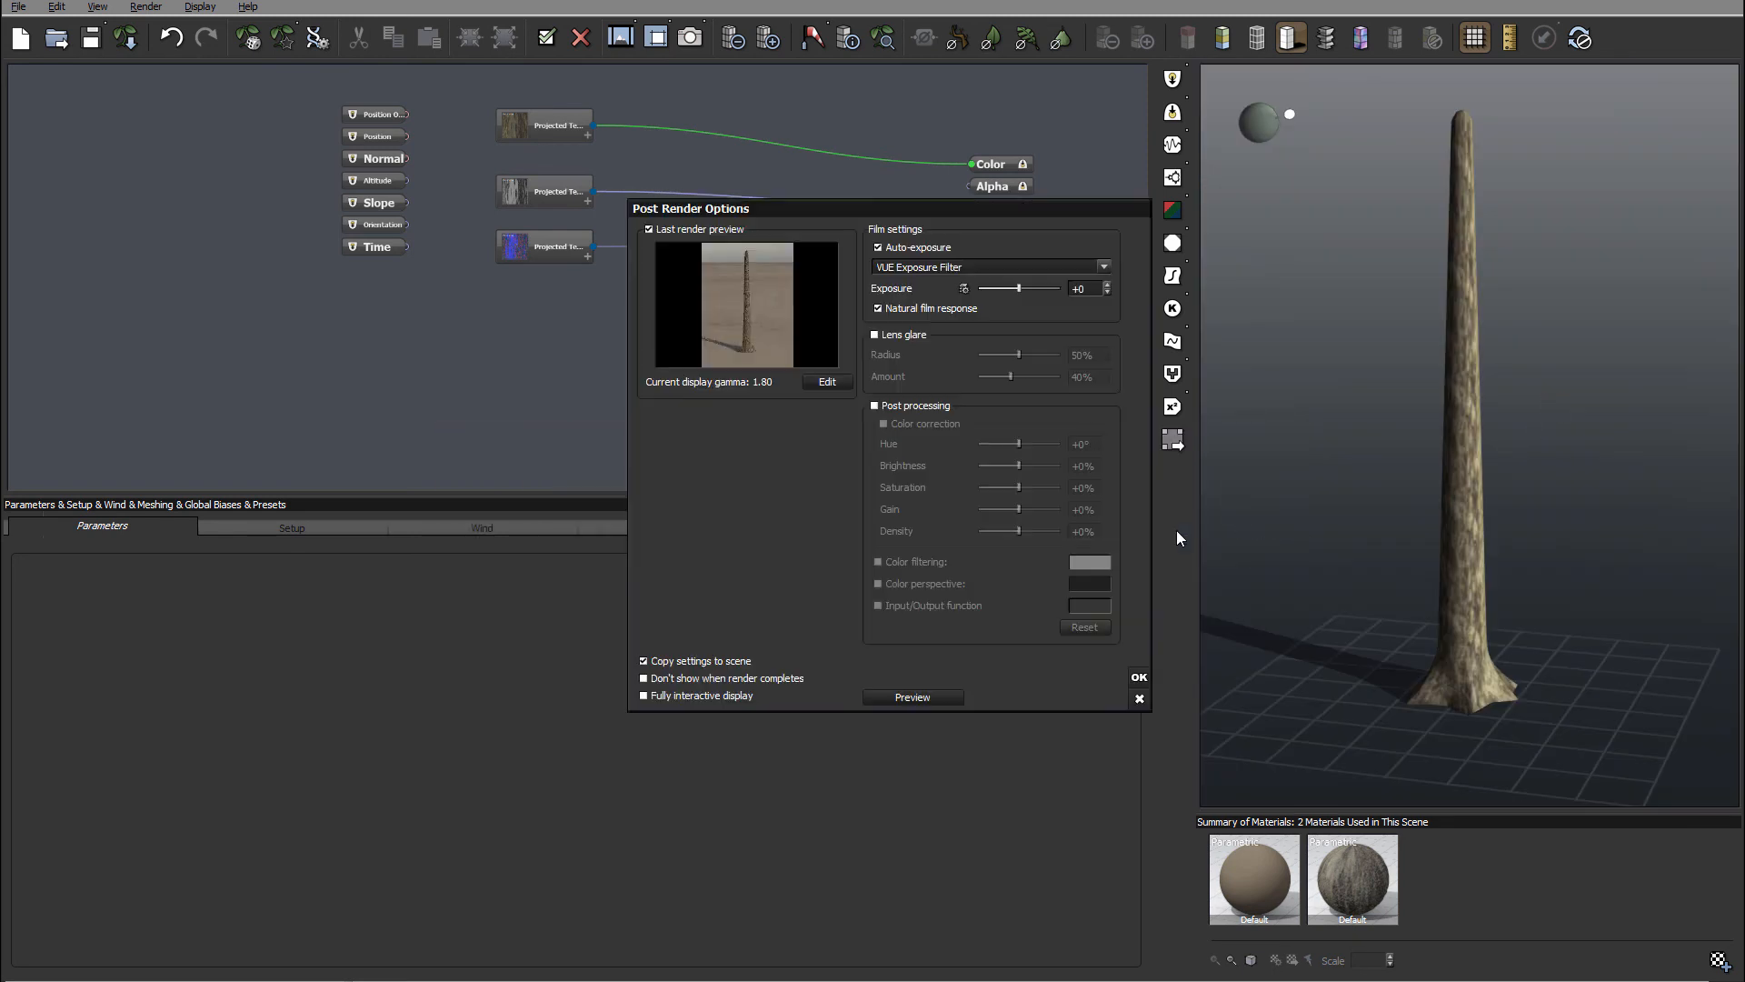
click(1140, 688)
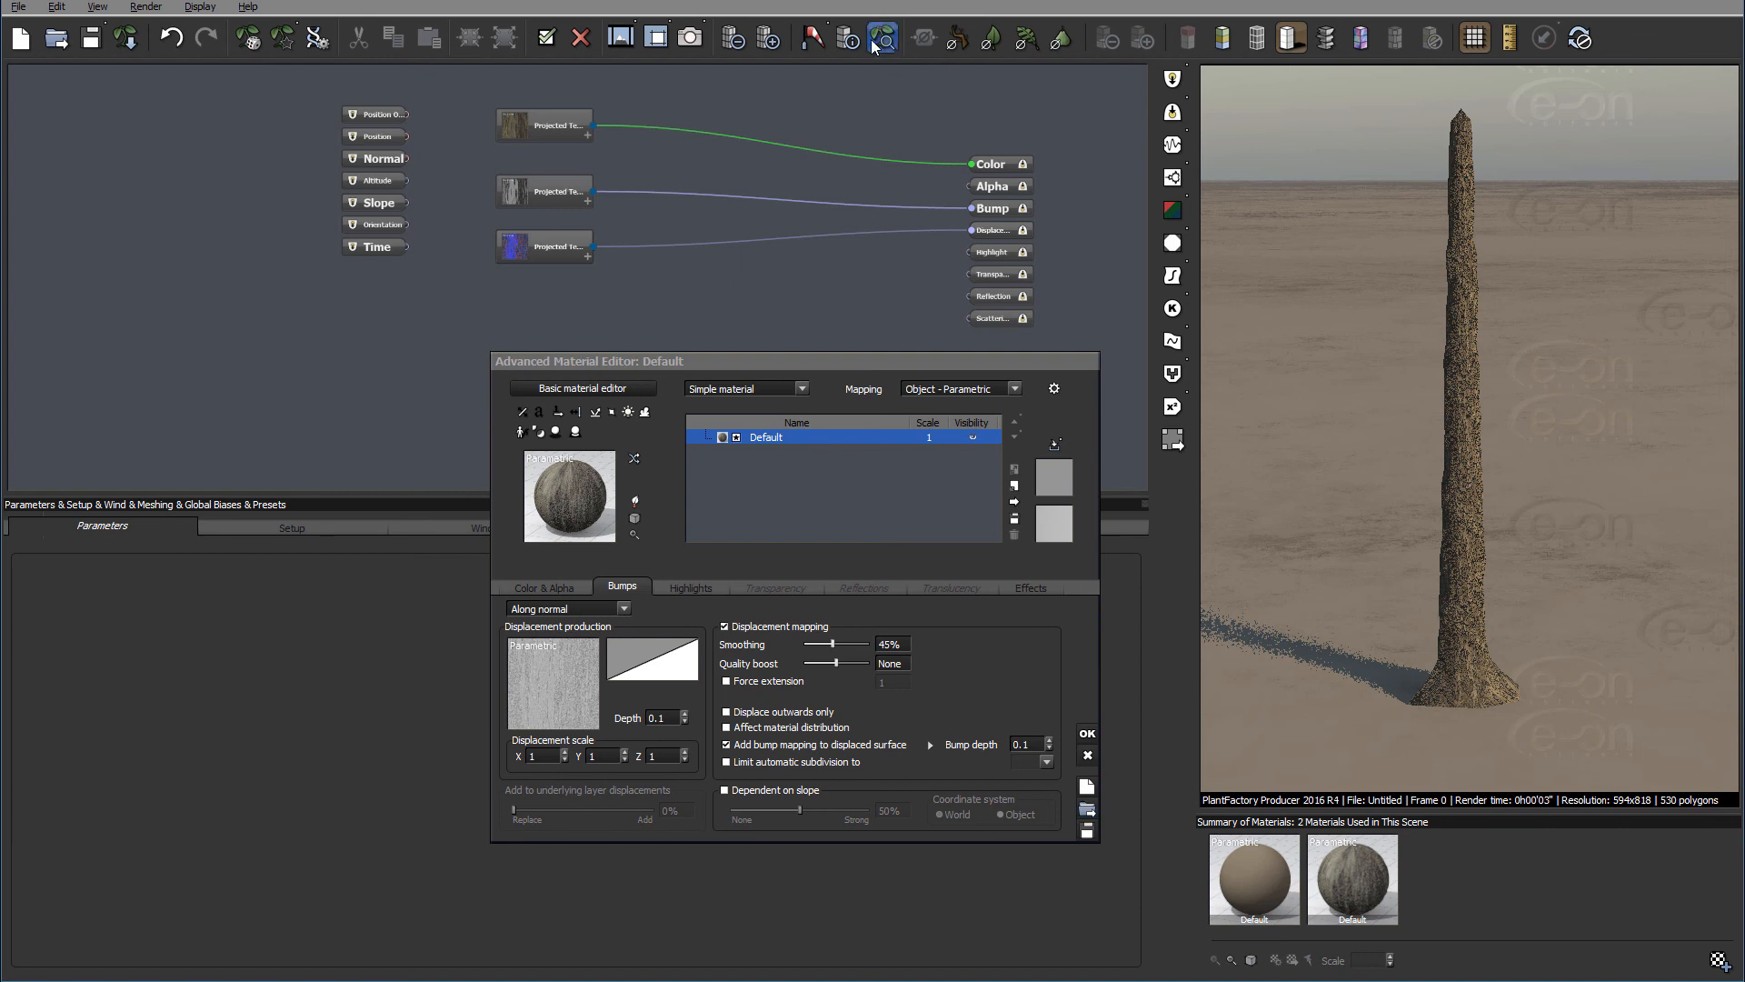
click(1267, 242)
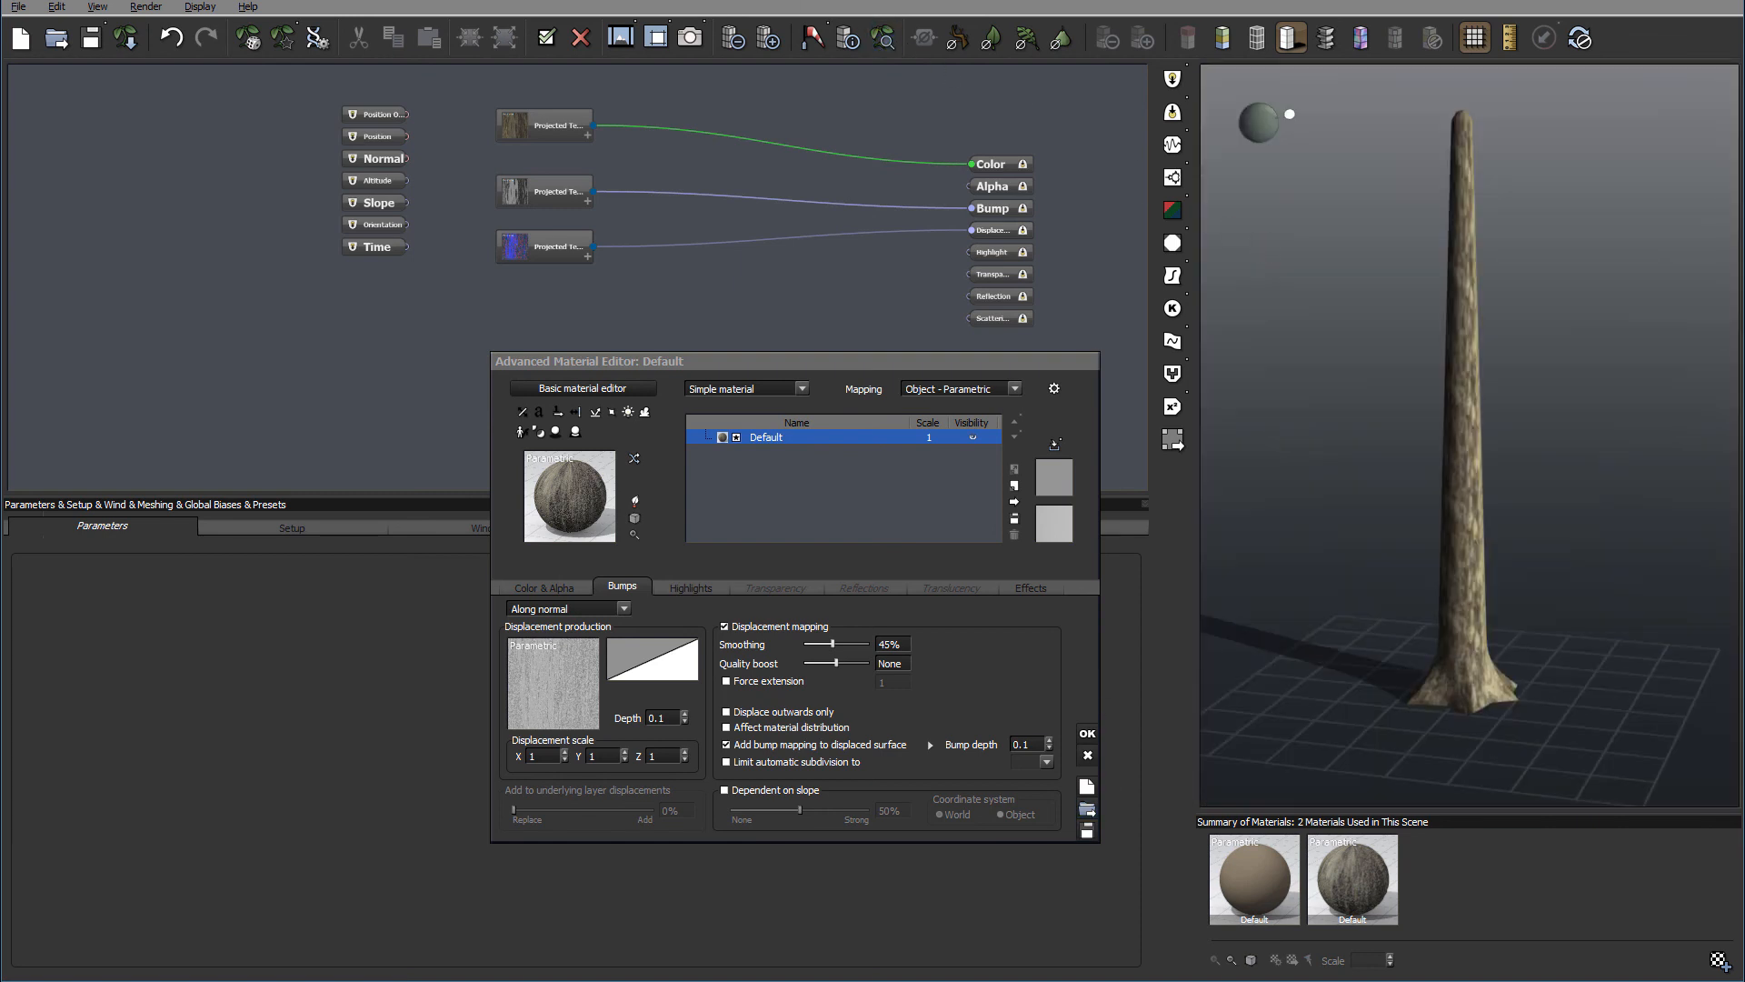
Configure the render options to Final quality, rendering to screen, with a 436x600 picture size.
click(690, 38)
click(634, 239)
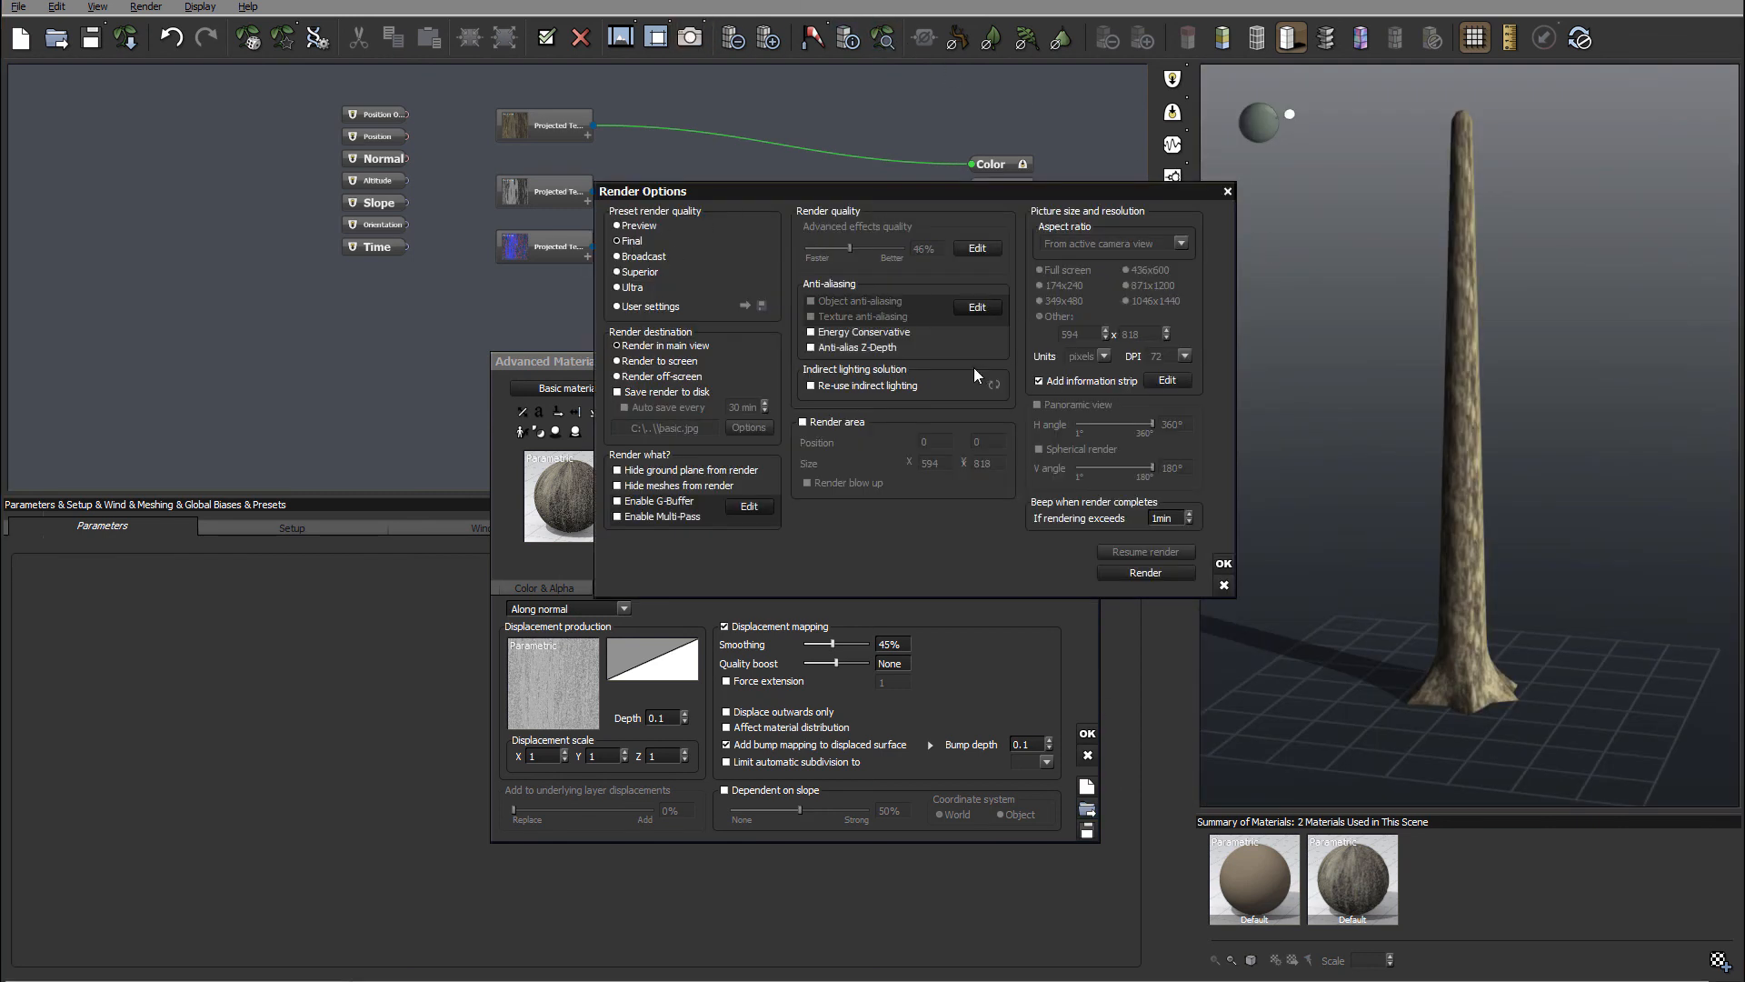
click(689, 363)
click(1147, 274)
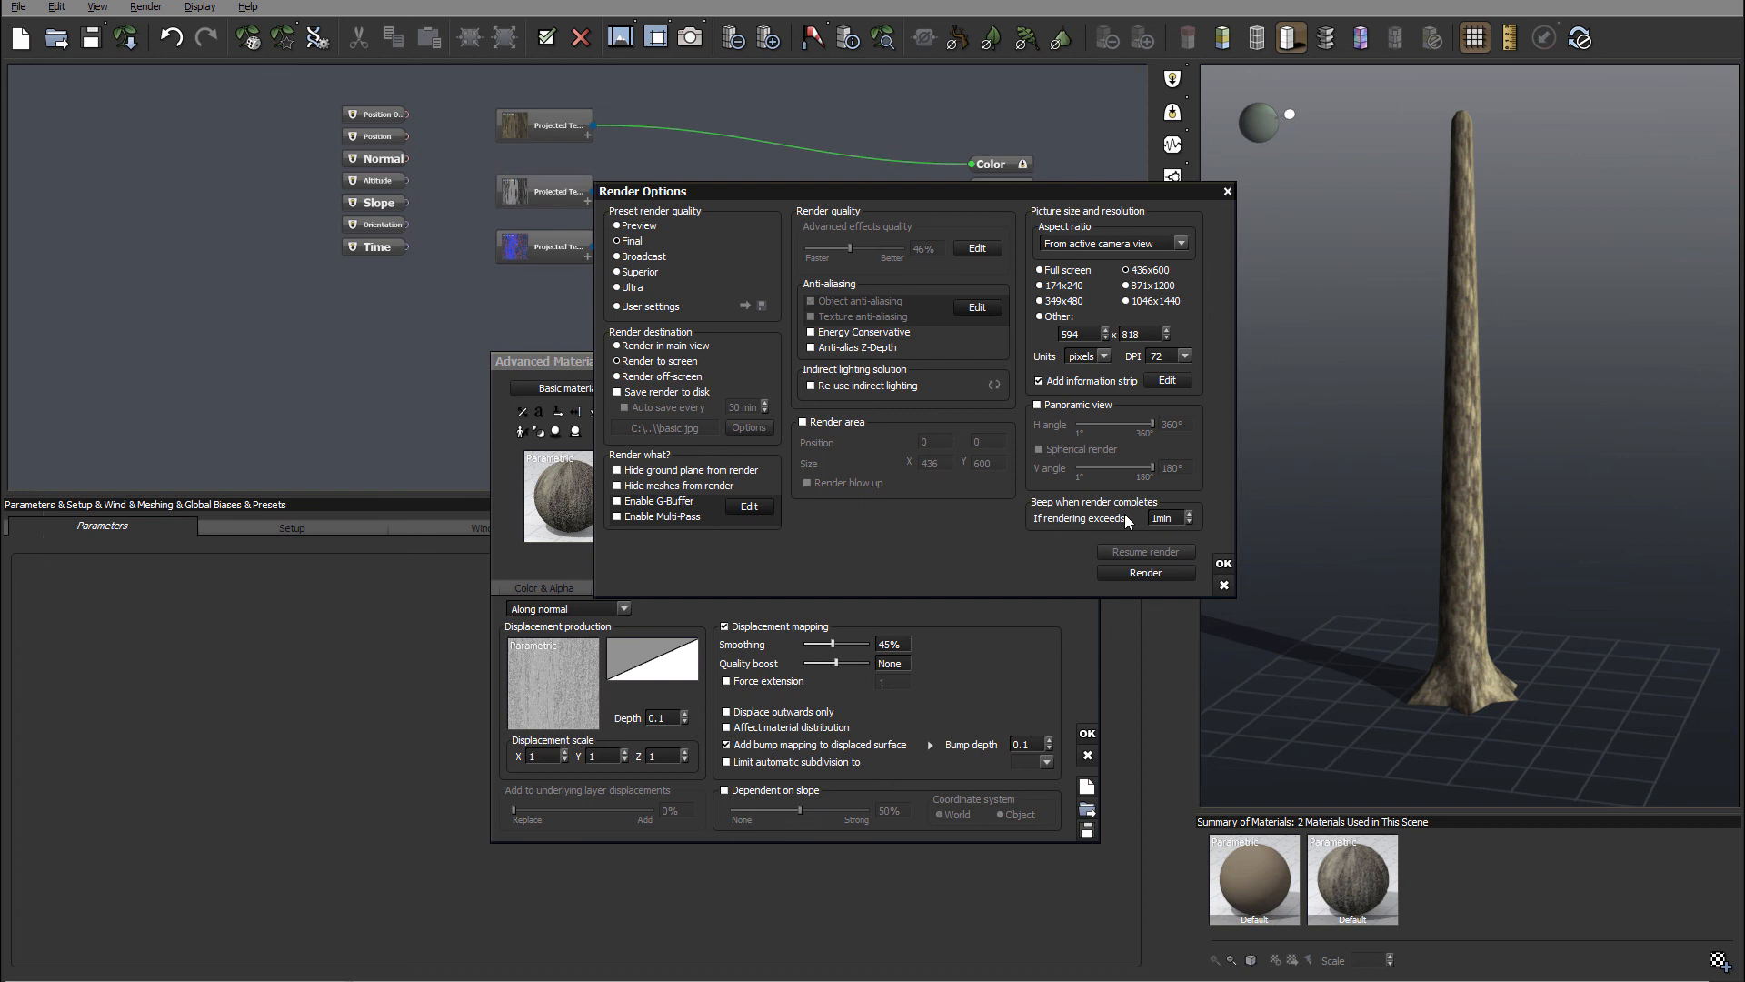
click(1224, 564)
Render the trunk to screen, inspect its bark displacement and close the render display.
click(682, 43)
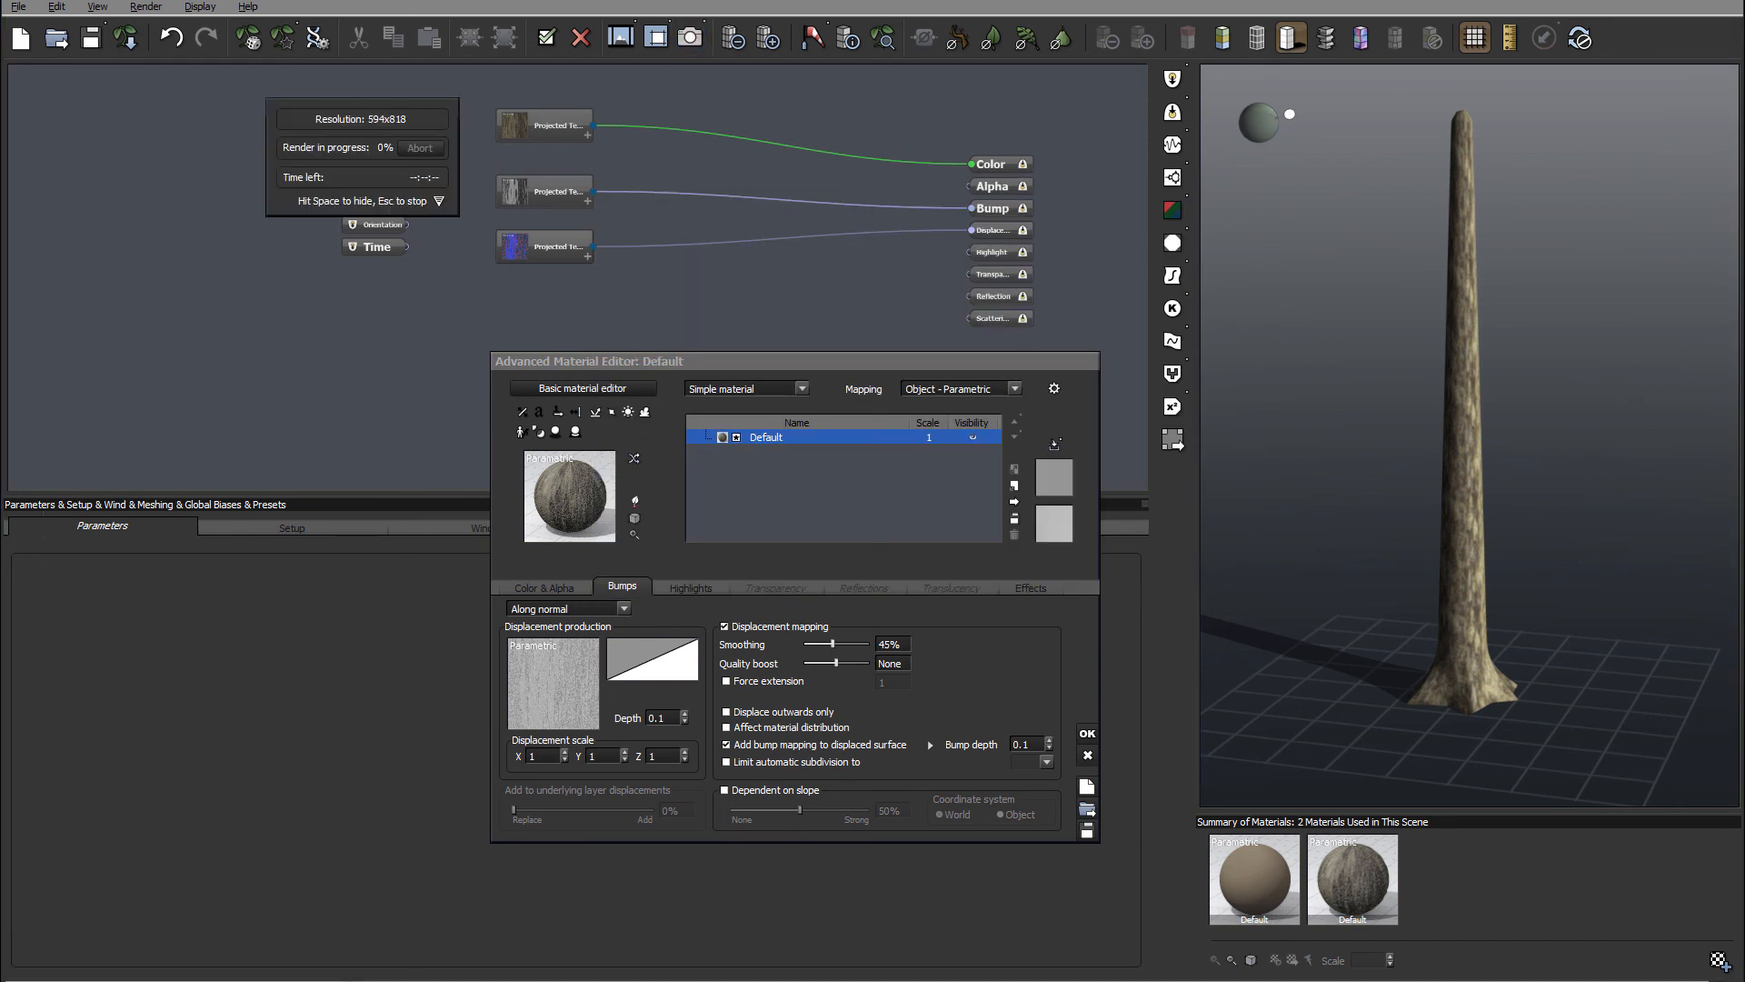
click(950, 44)
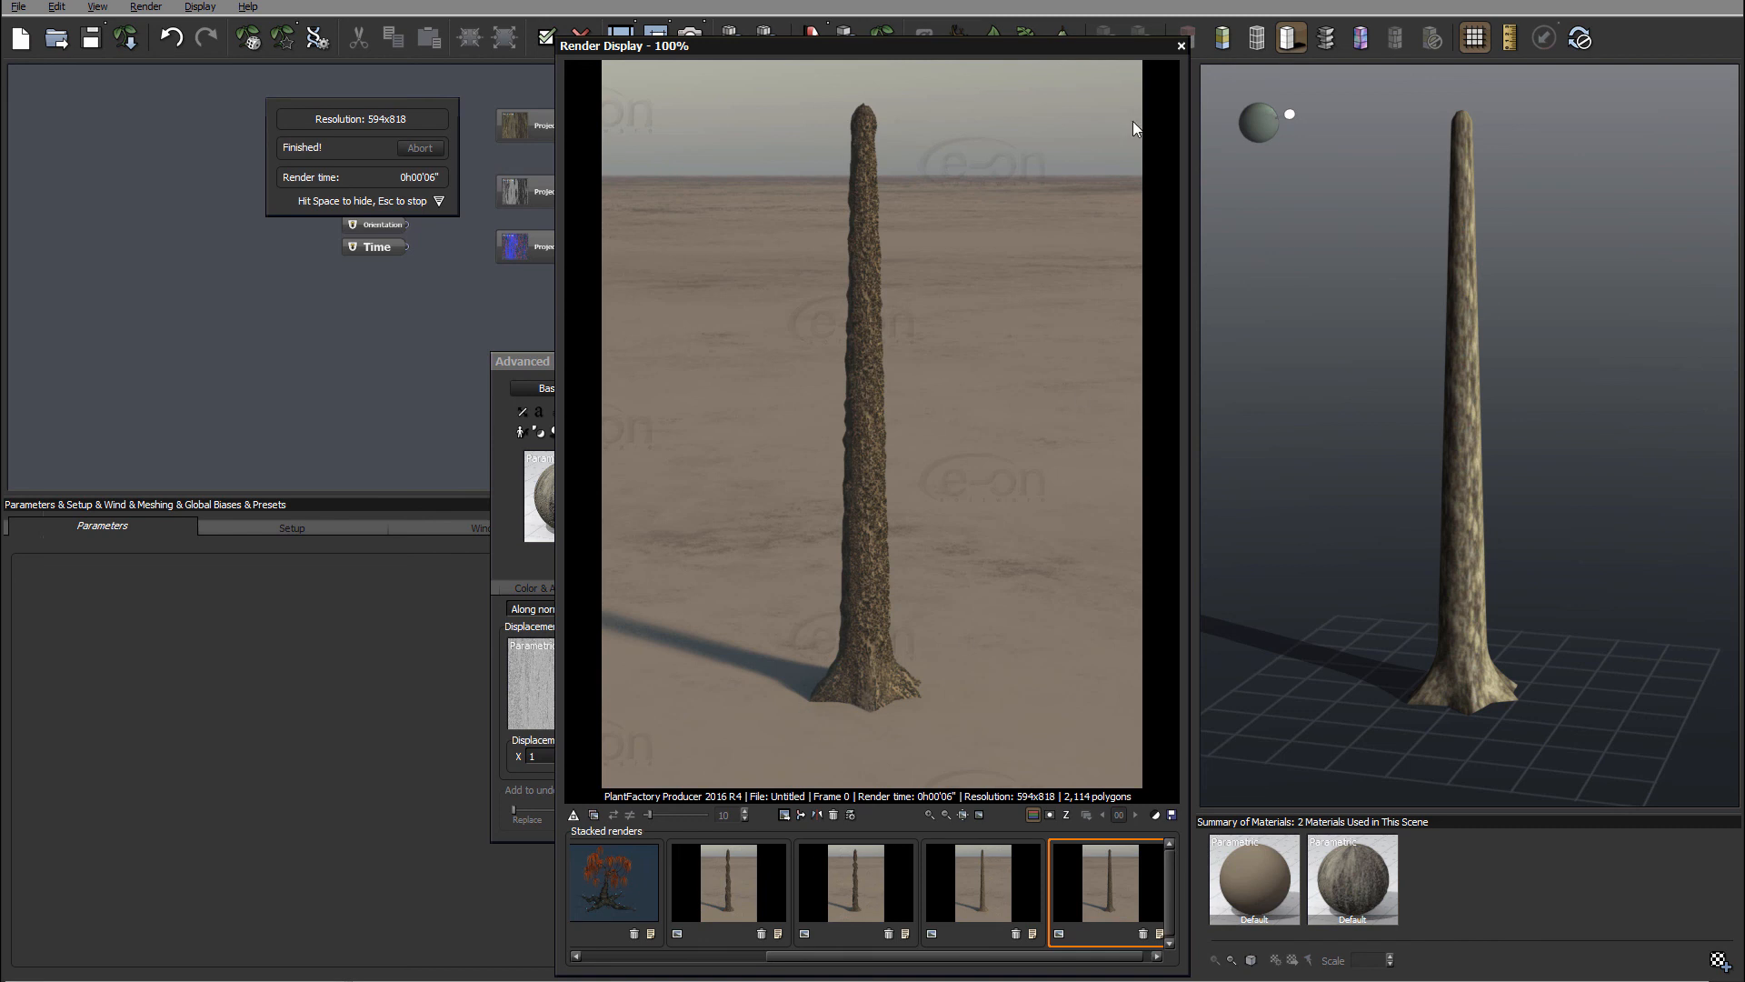
click(1181, 46)
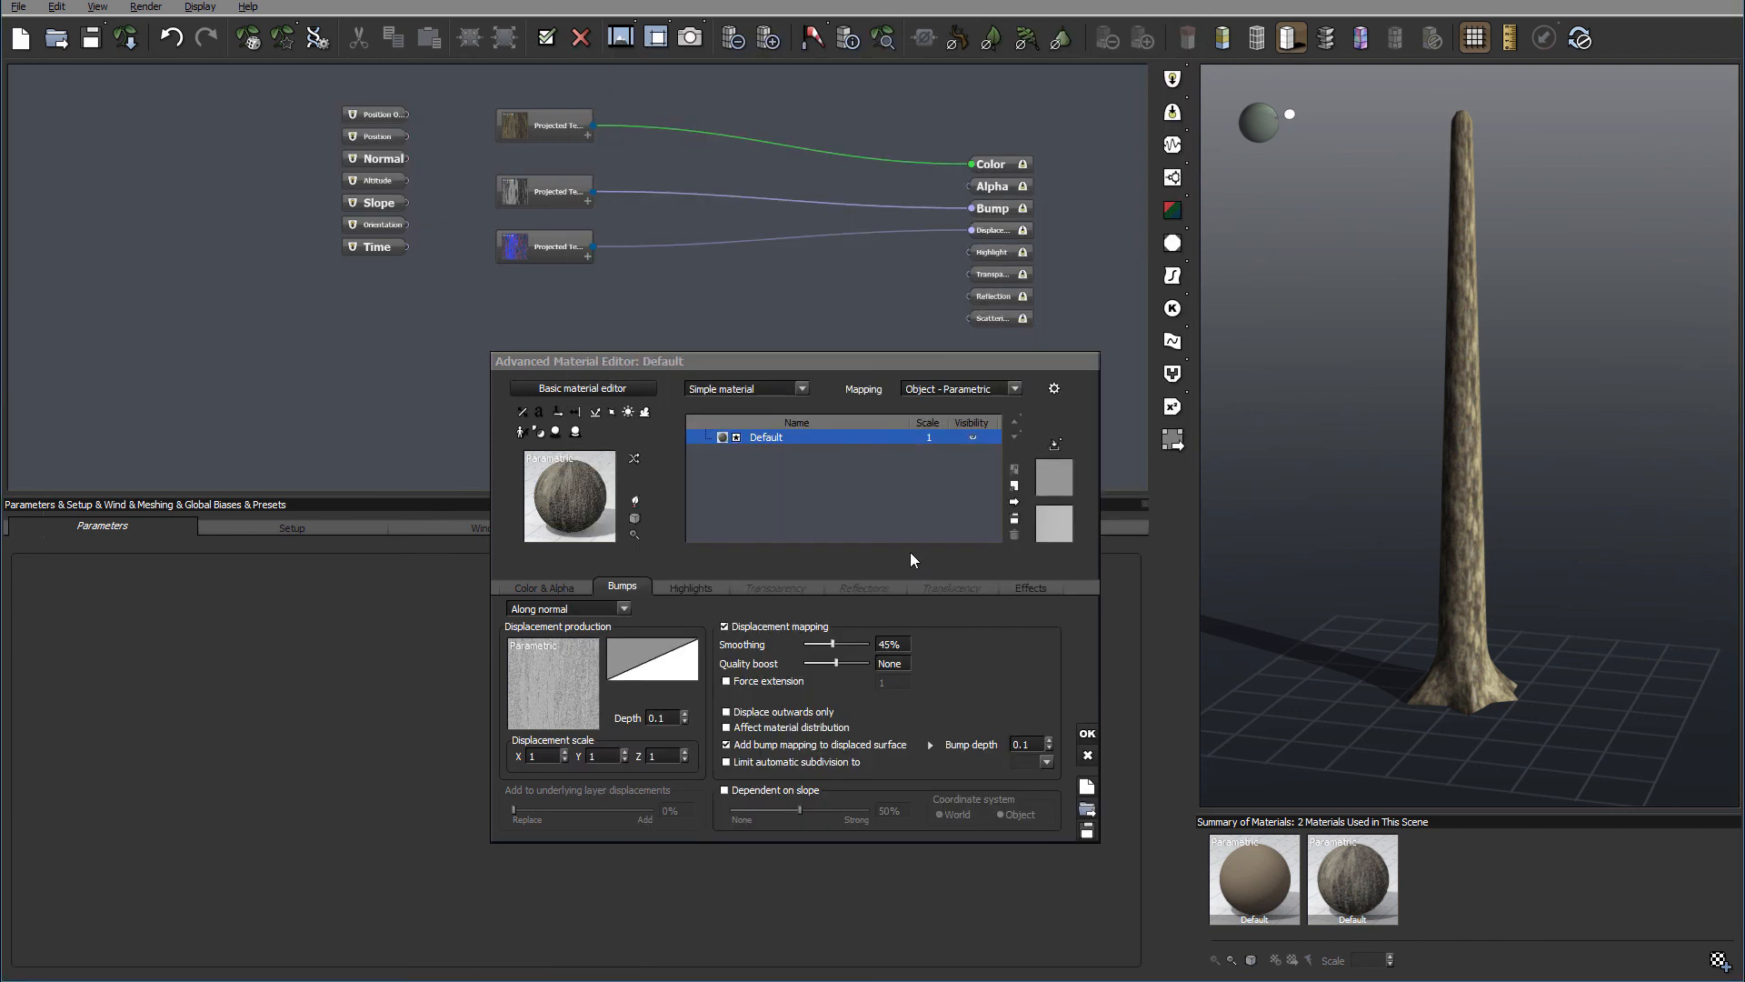
Edit the displacement function and connect the bump texture node's Grayscale Output to the Displacement input in place of the normal map.
right_click(535, 682)
click(602, 690)
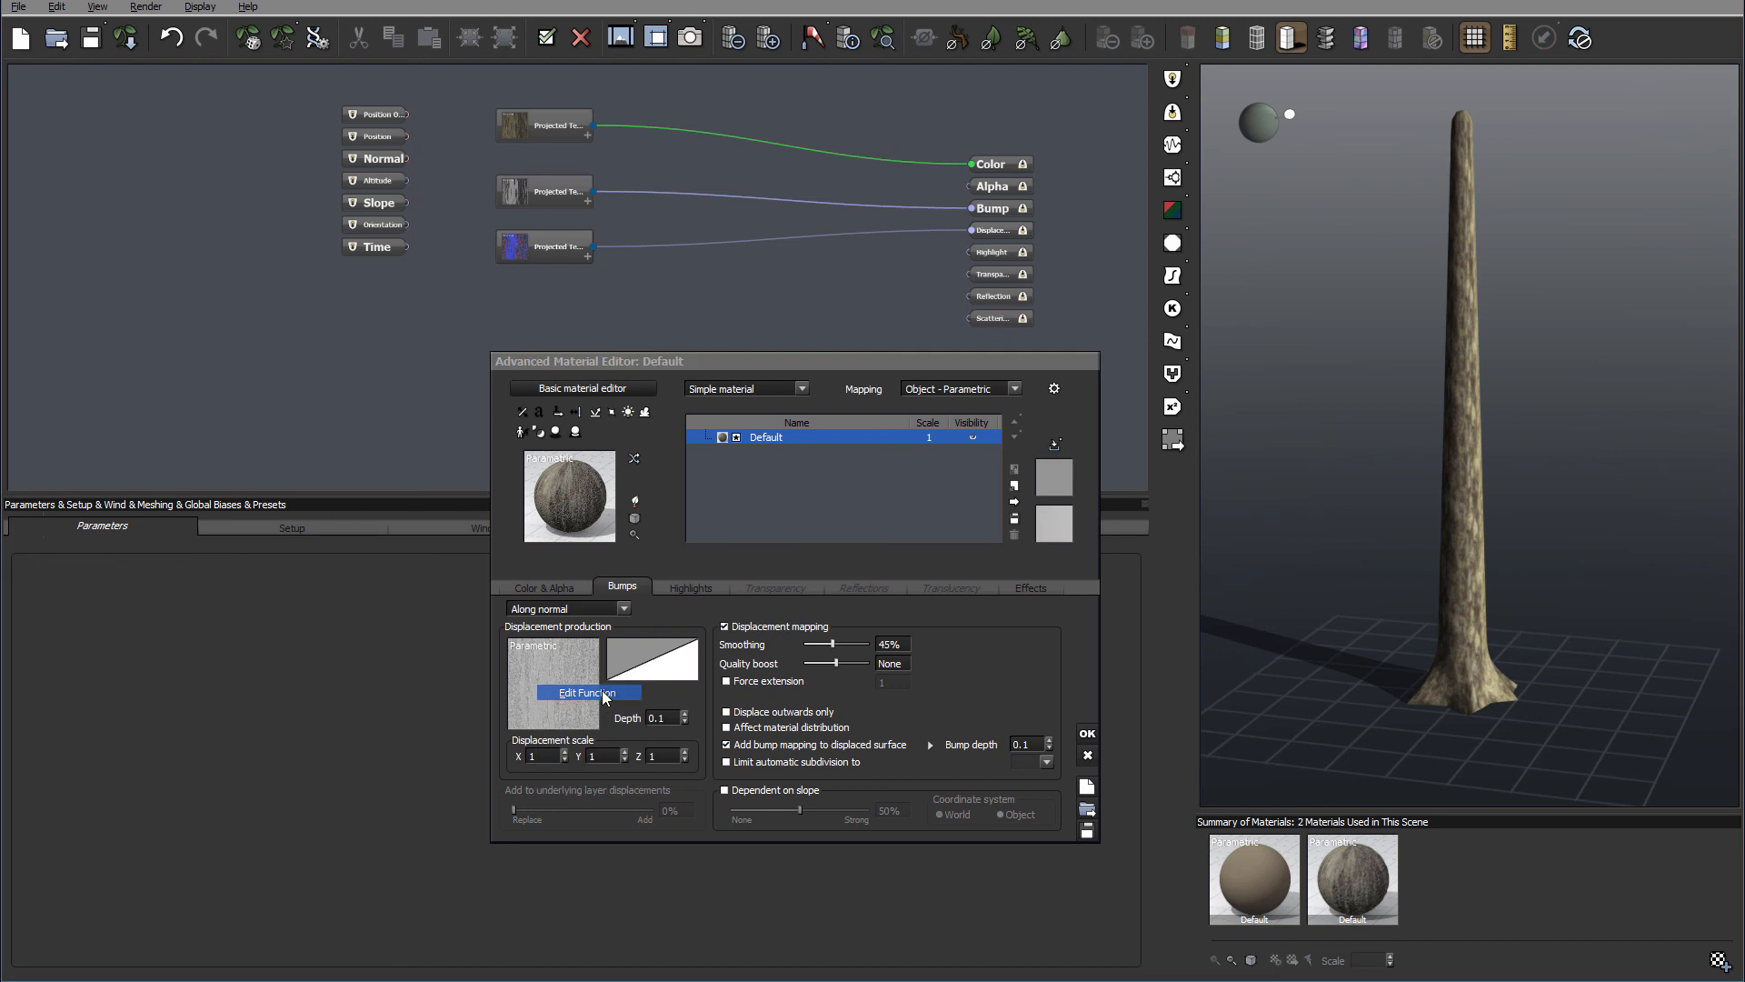
click(534, 240)
drag(971, 232, 604, 198)
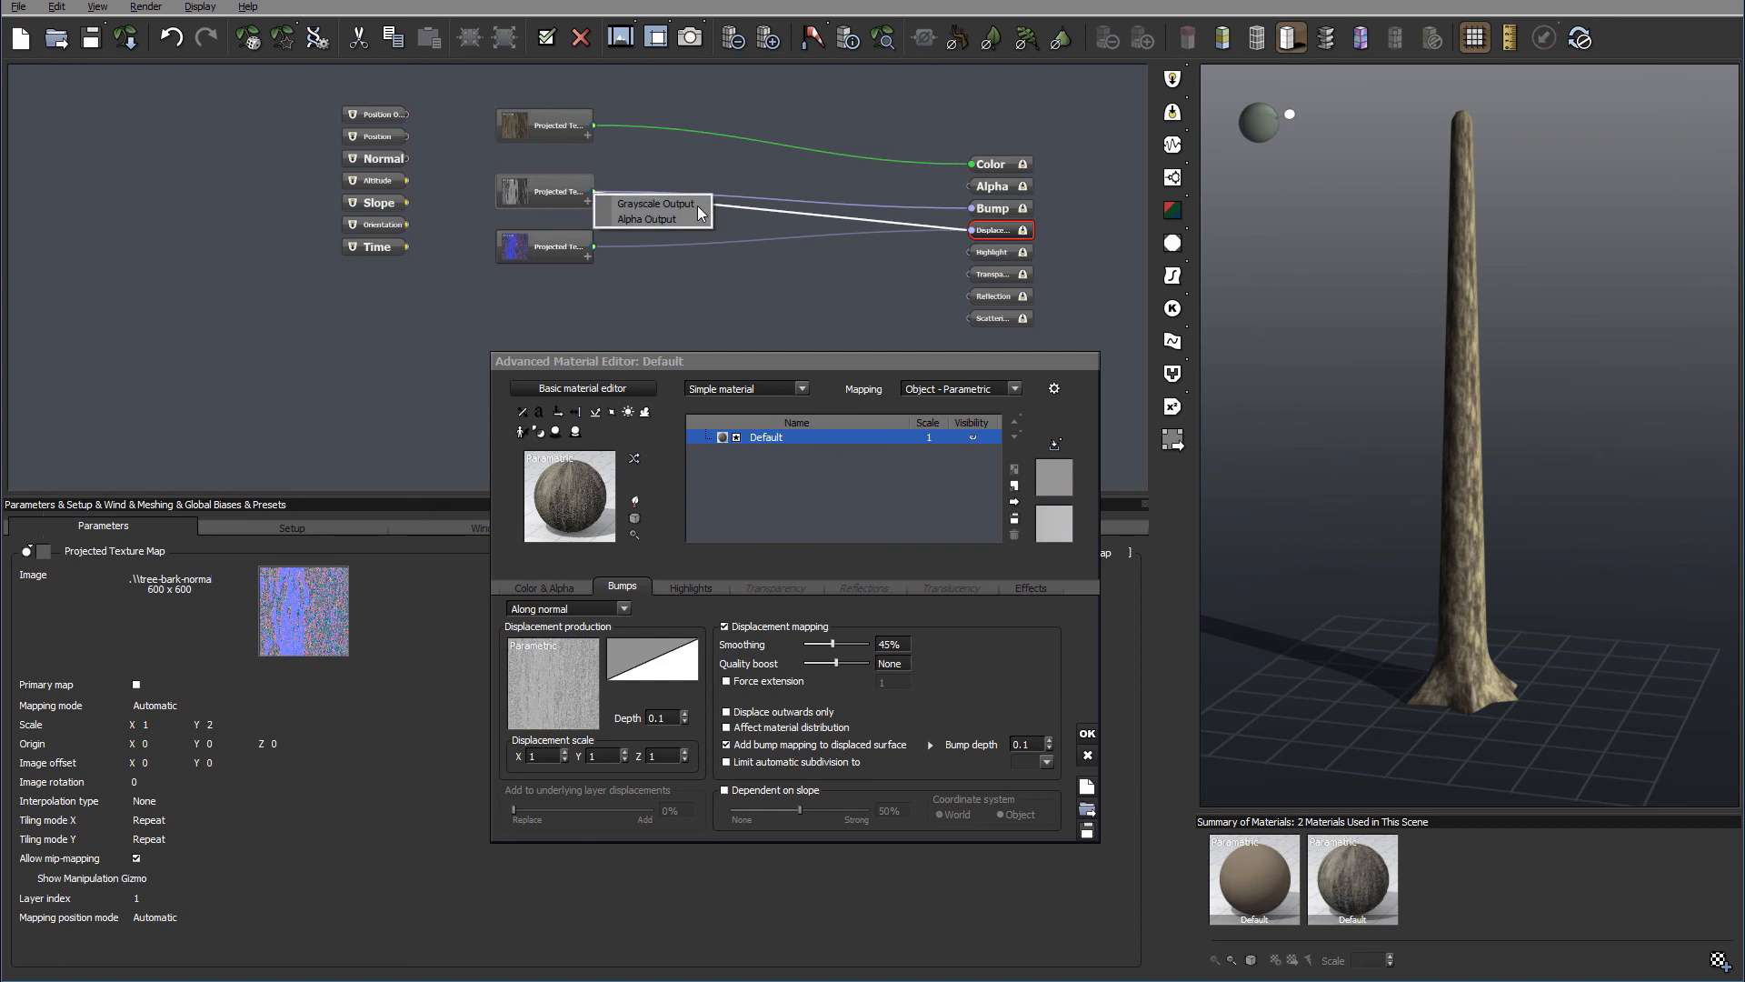
click(650, 204)
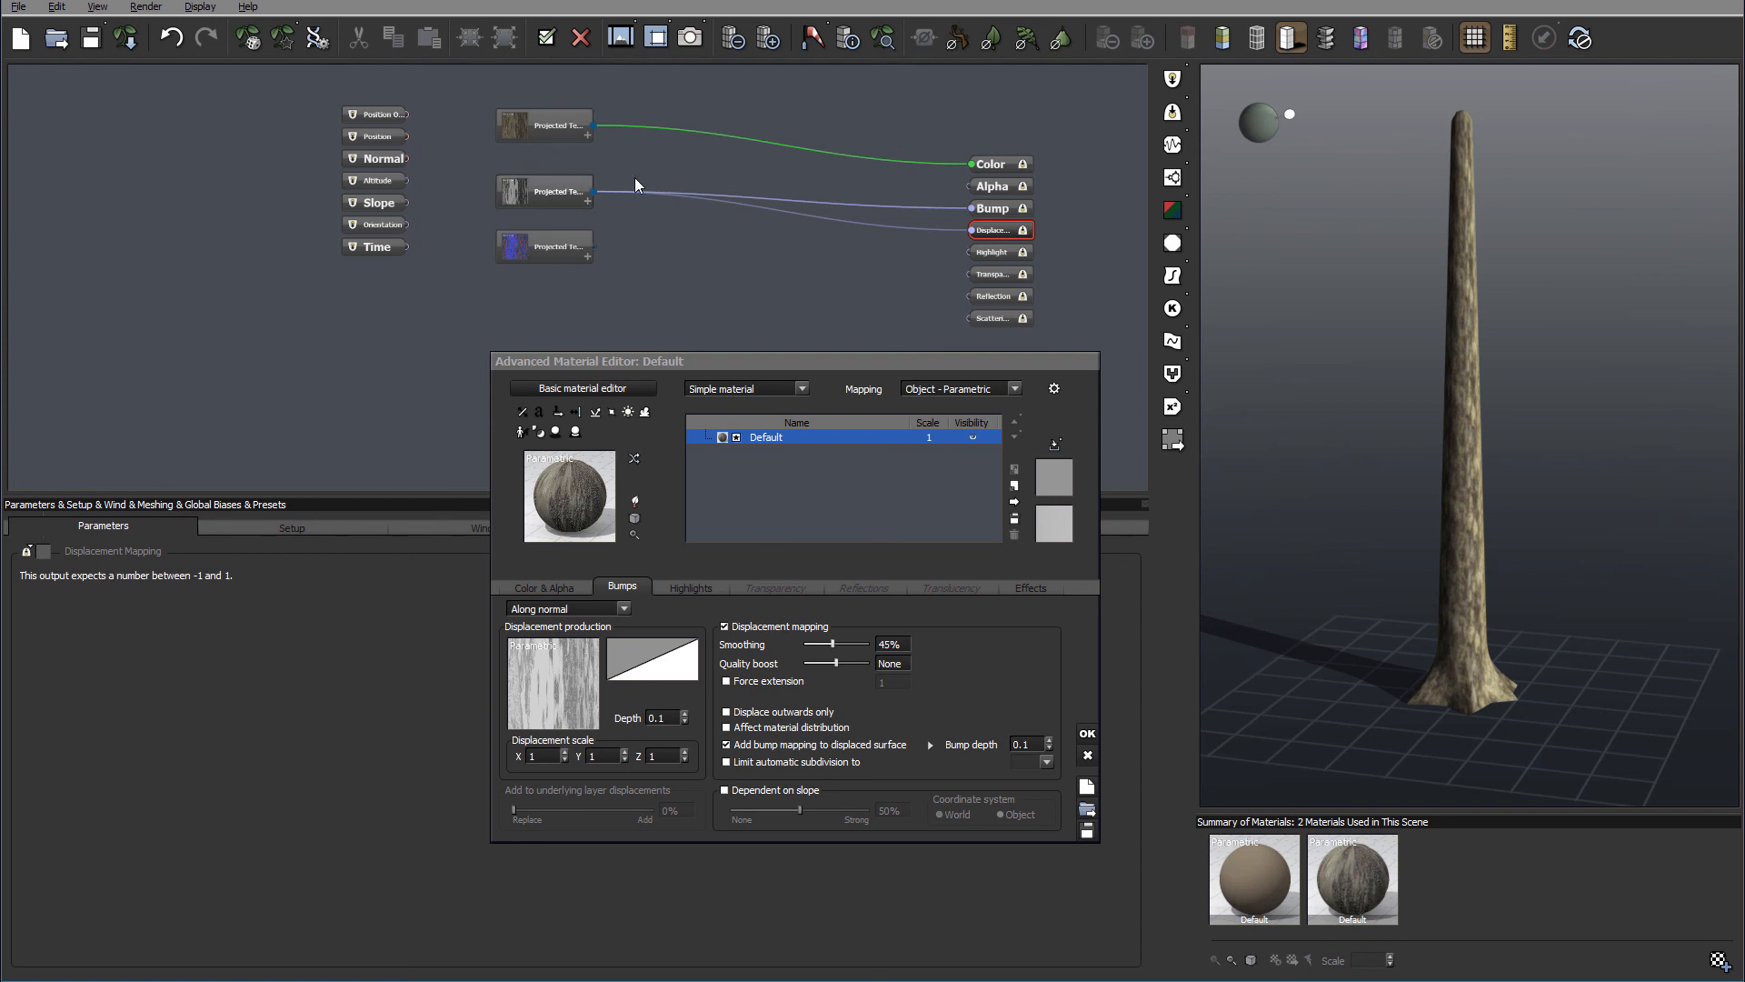
Set the bump depth for the displaced surface to 0.05 and render the trunk to screen.
double_click(1045, 739)
text(0.05)
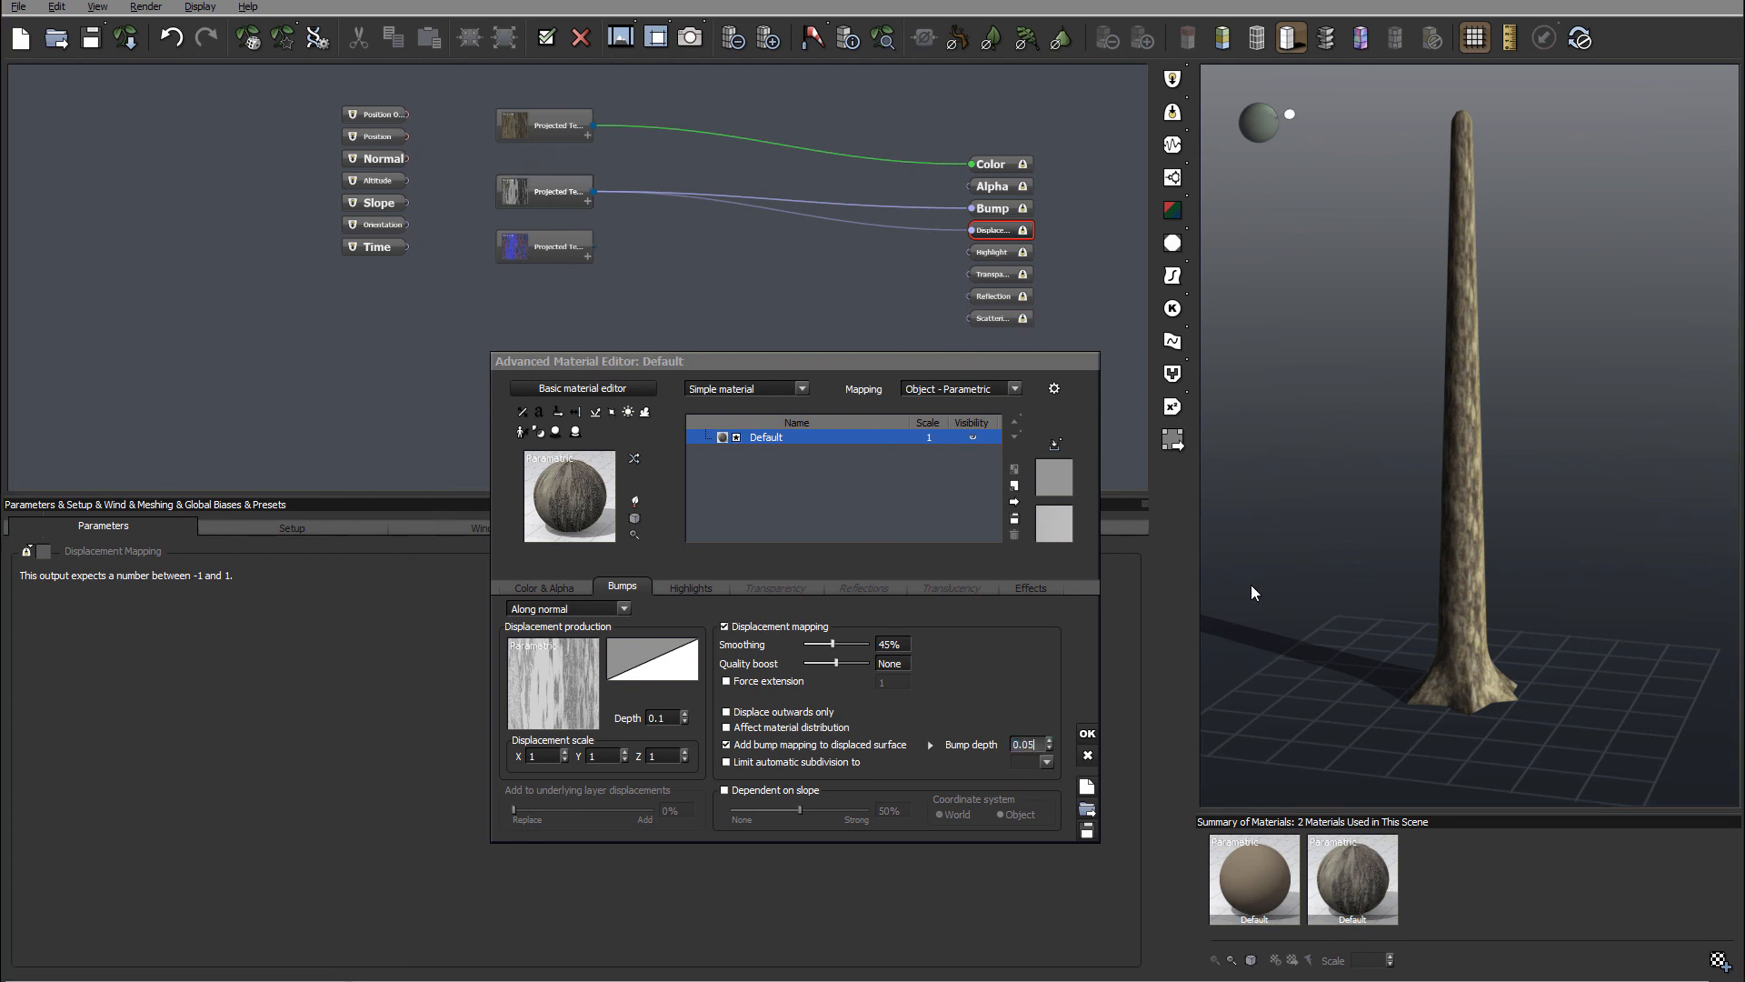
click(969, 646)
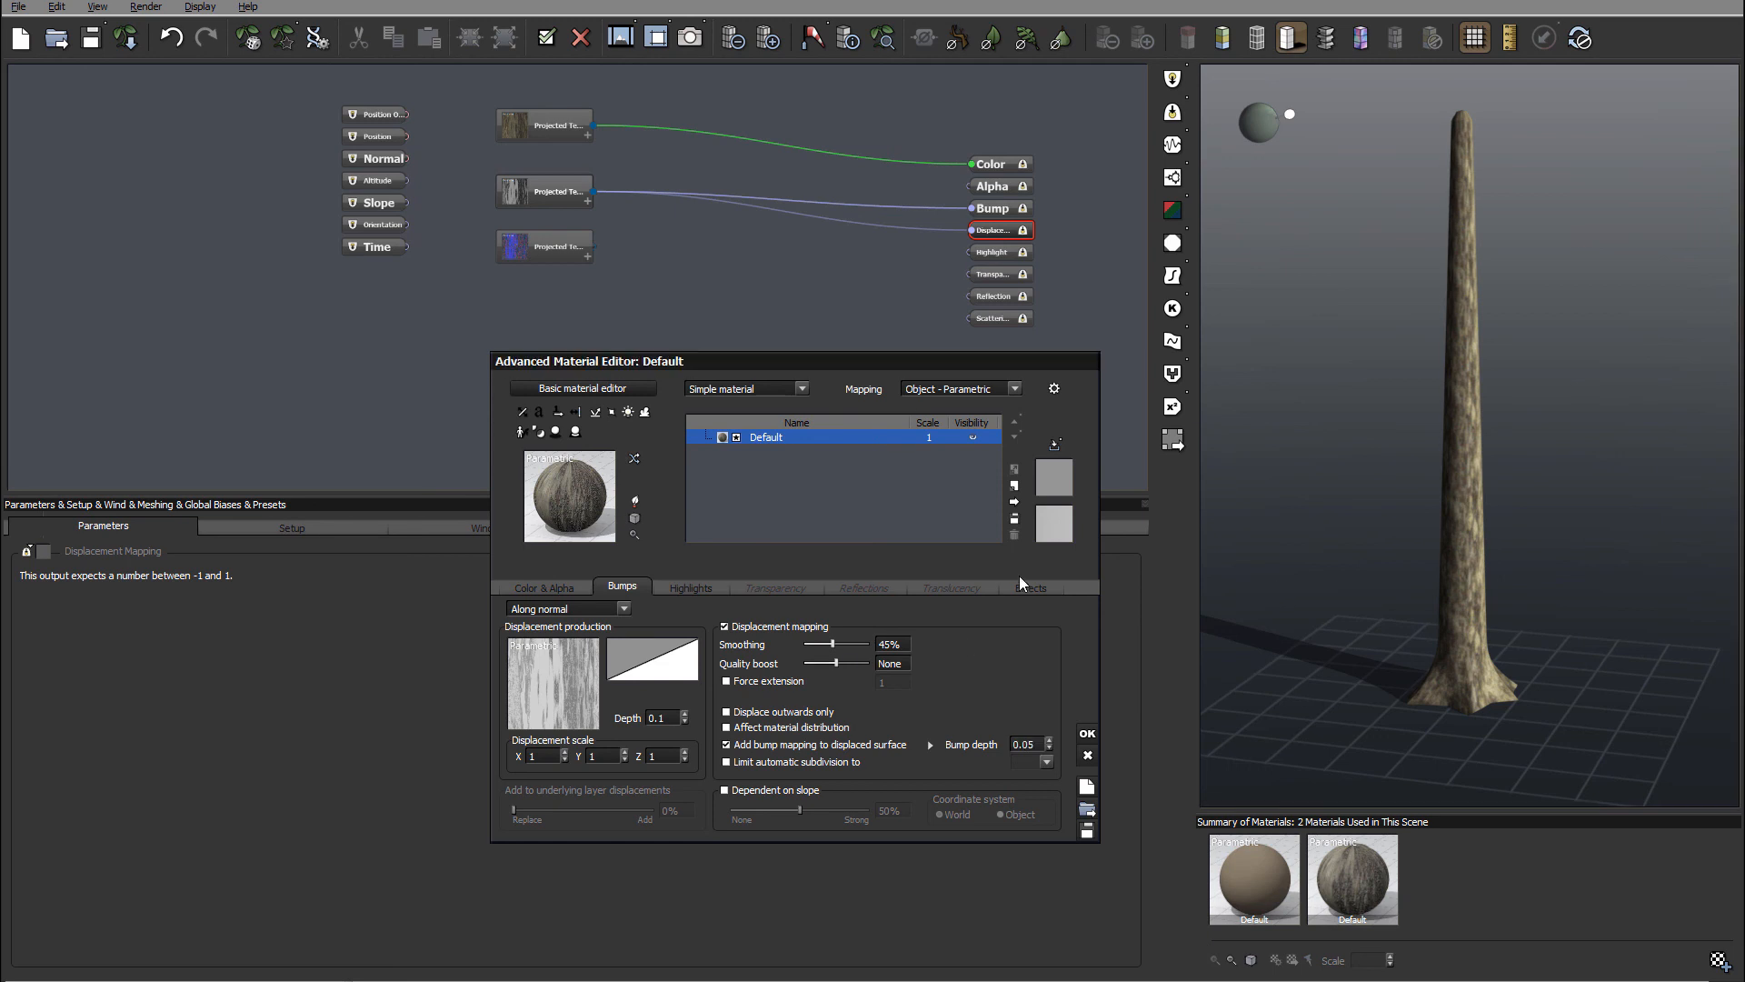
click(690, 37)
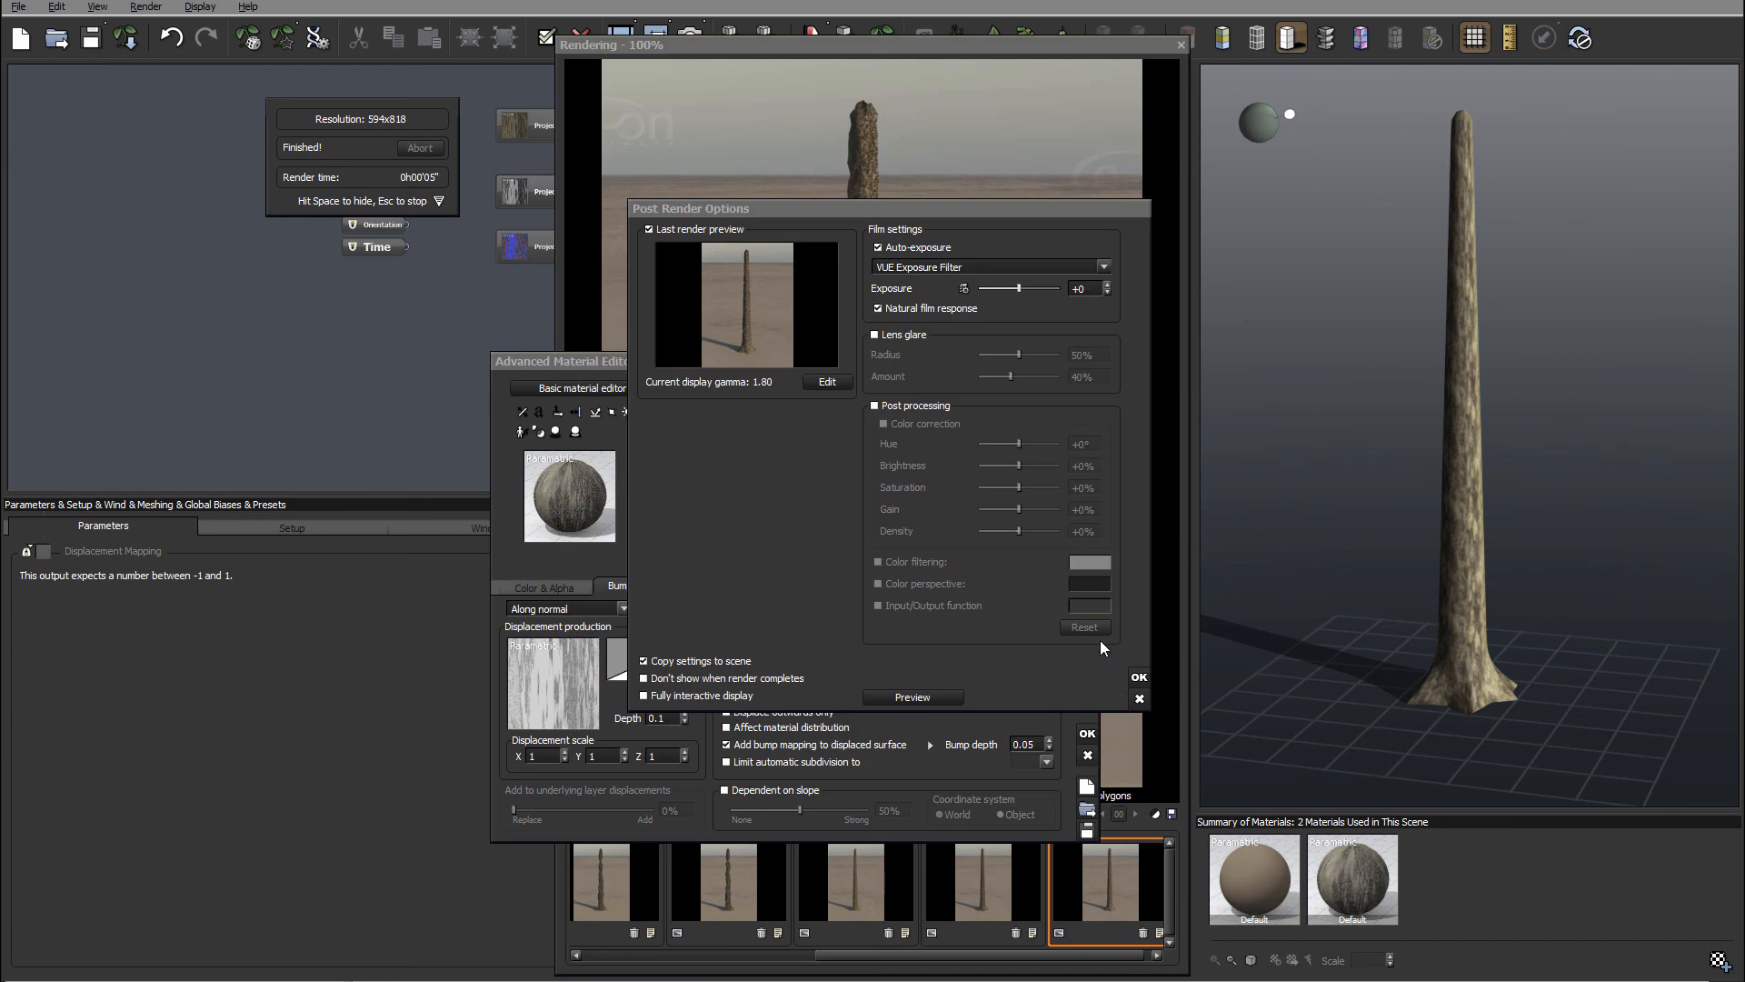
click(1138, 678)
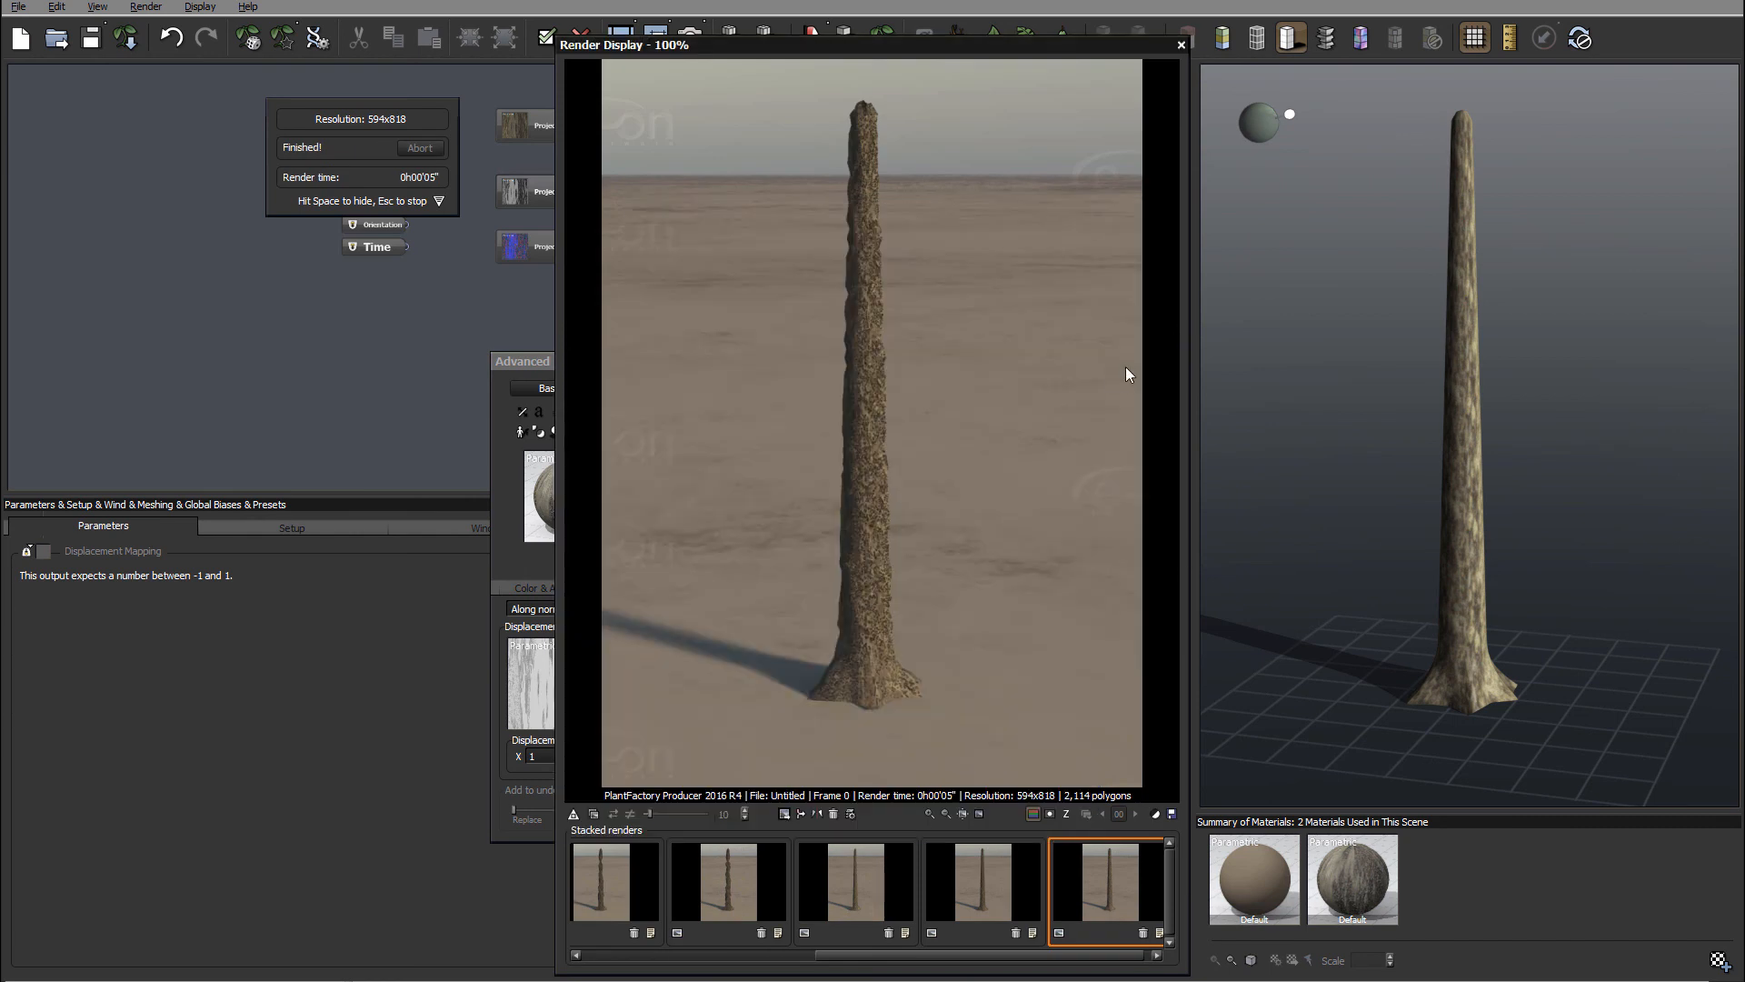
Compare the latest trunk render with the earlier stacked renders, examining the bark relief, and close the render display.
click(961, 881)
click(1115, 876)
click(997, 876)
click(1105, 878)
click(989, 882)
click(1108, 880)
click(979, 882)
click(1123, 885)
click(856, 886)
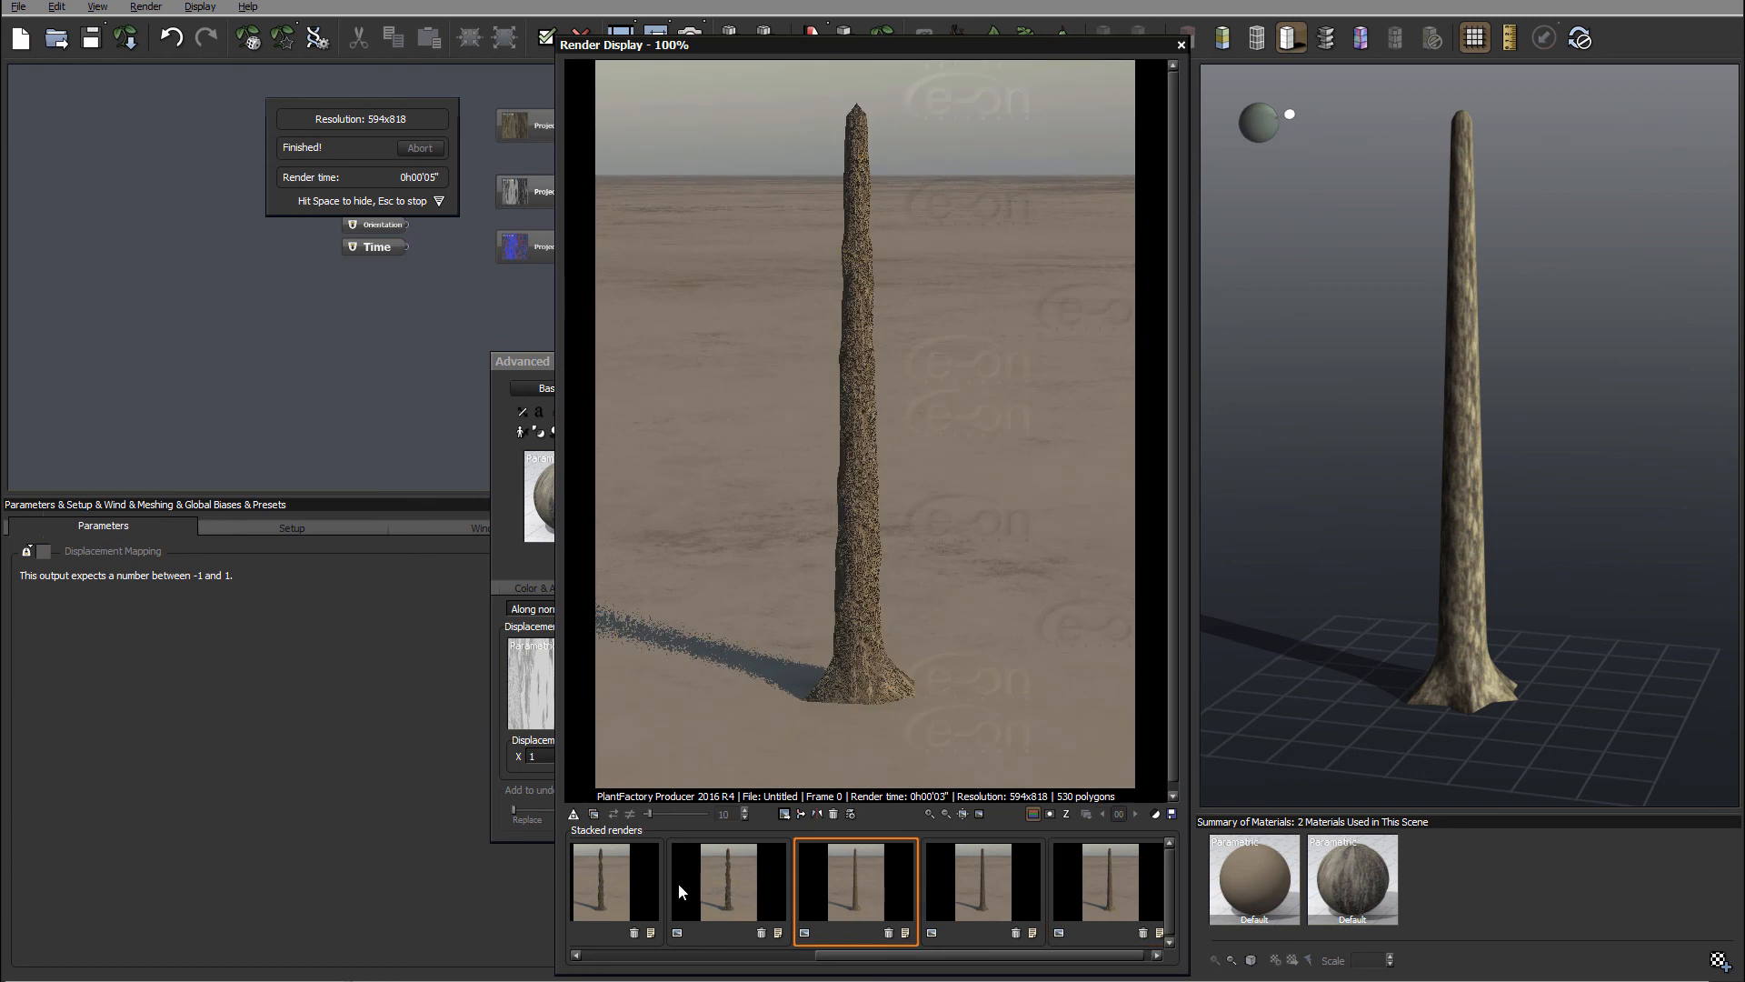
click(740, 880)
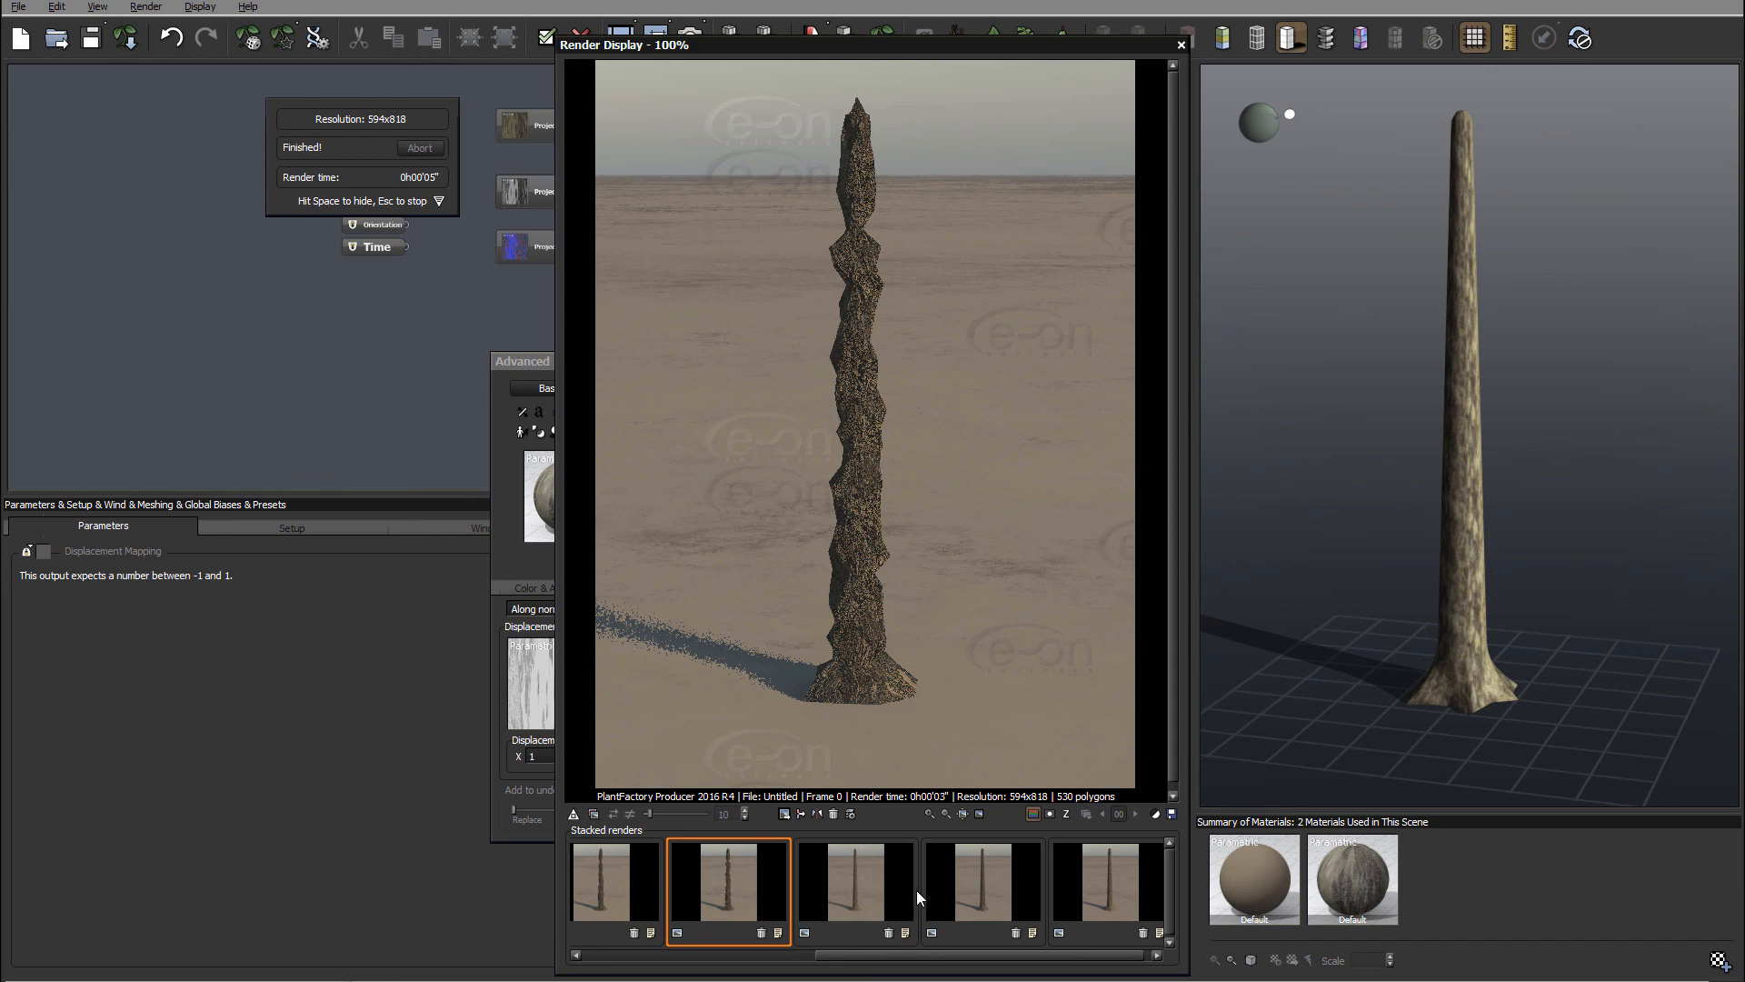
click(983, 891)
click(1145, 895)
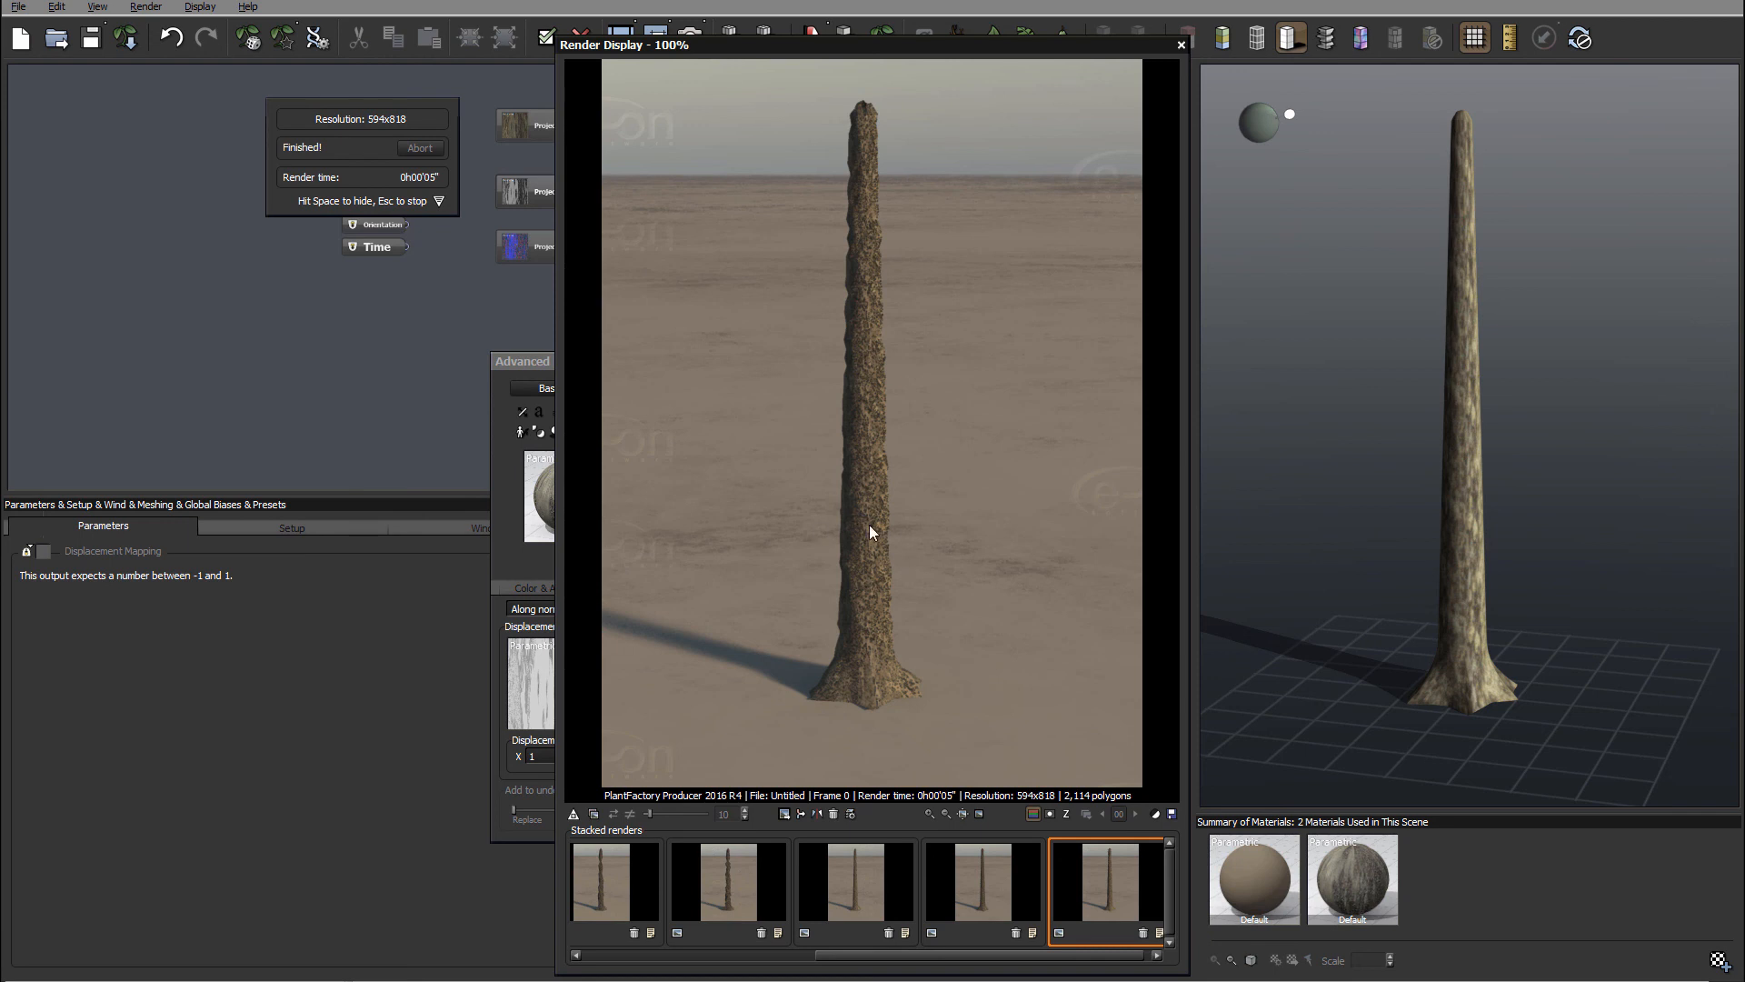
click(1014, 875)
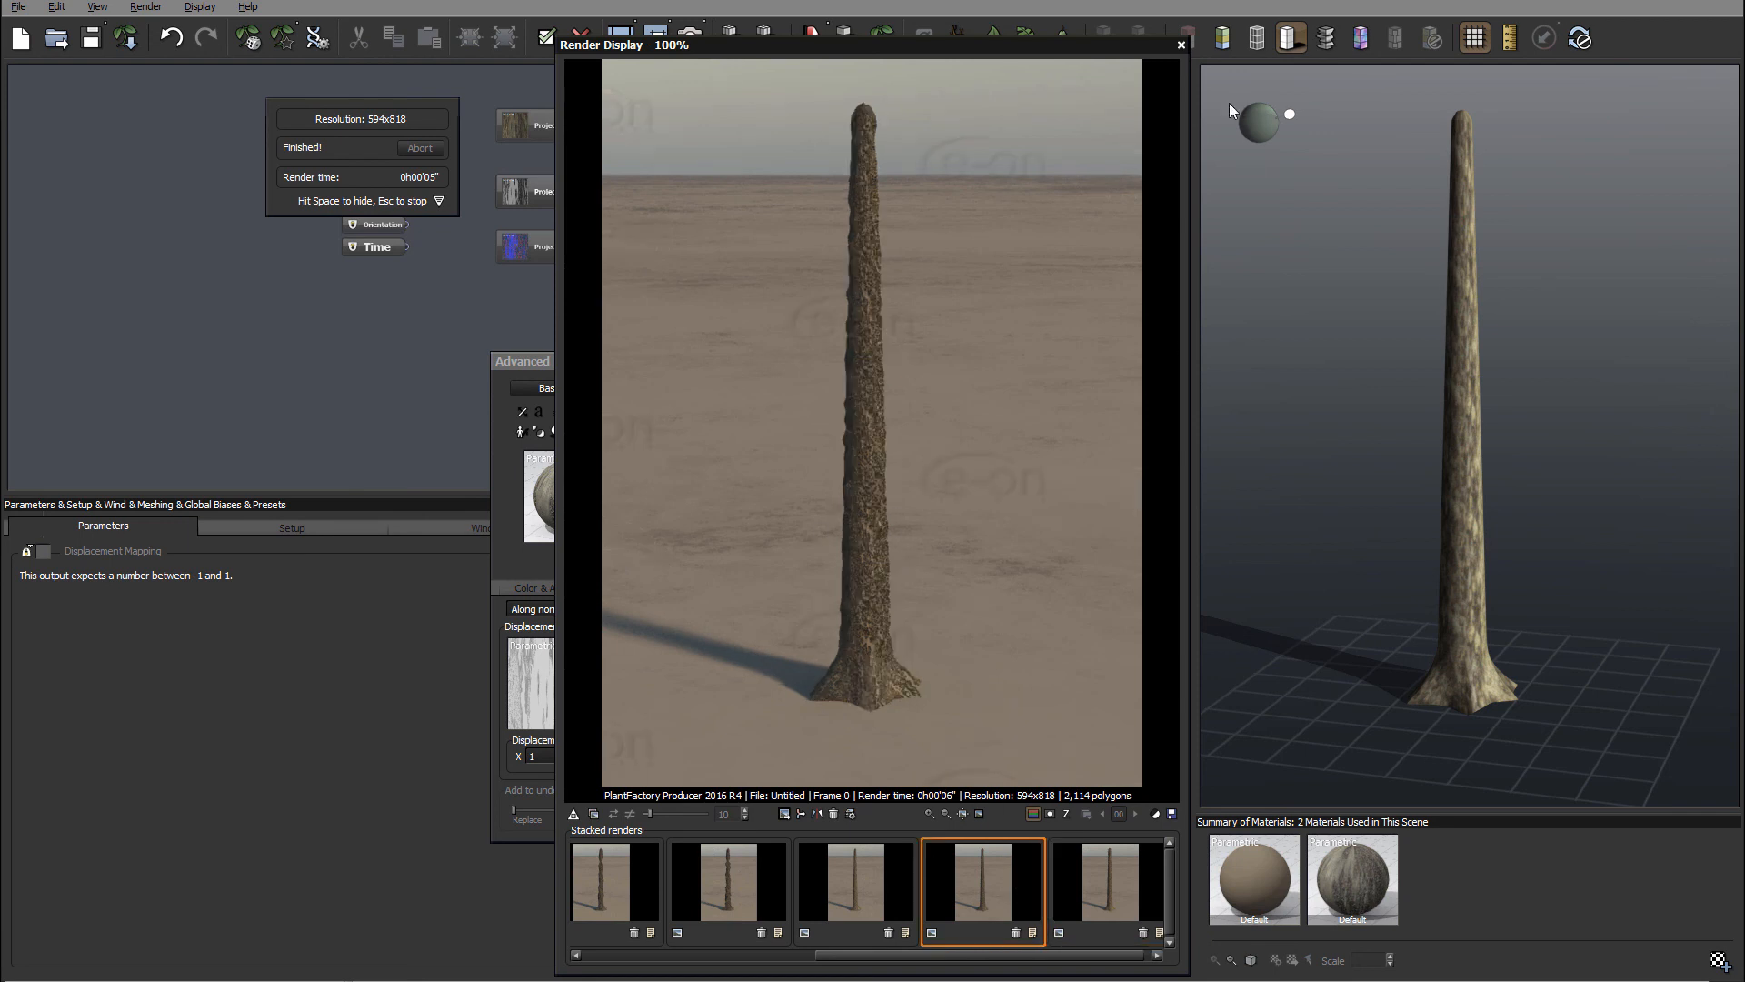
click(1181, 44)
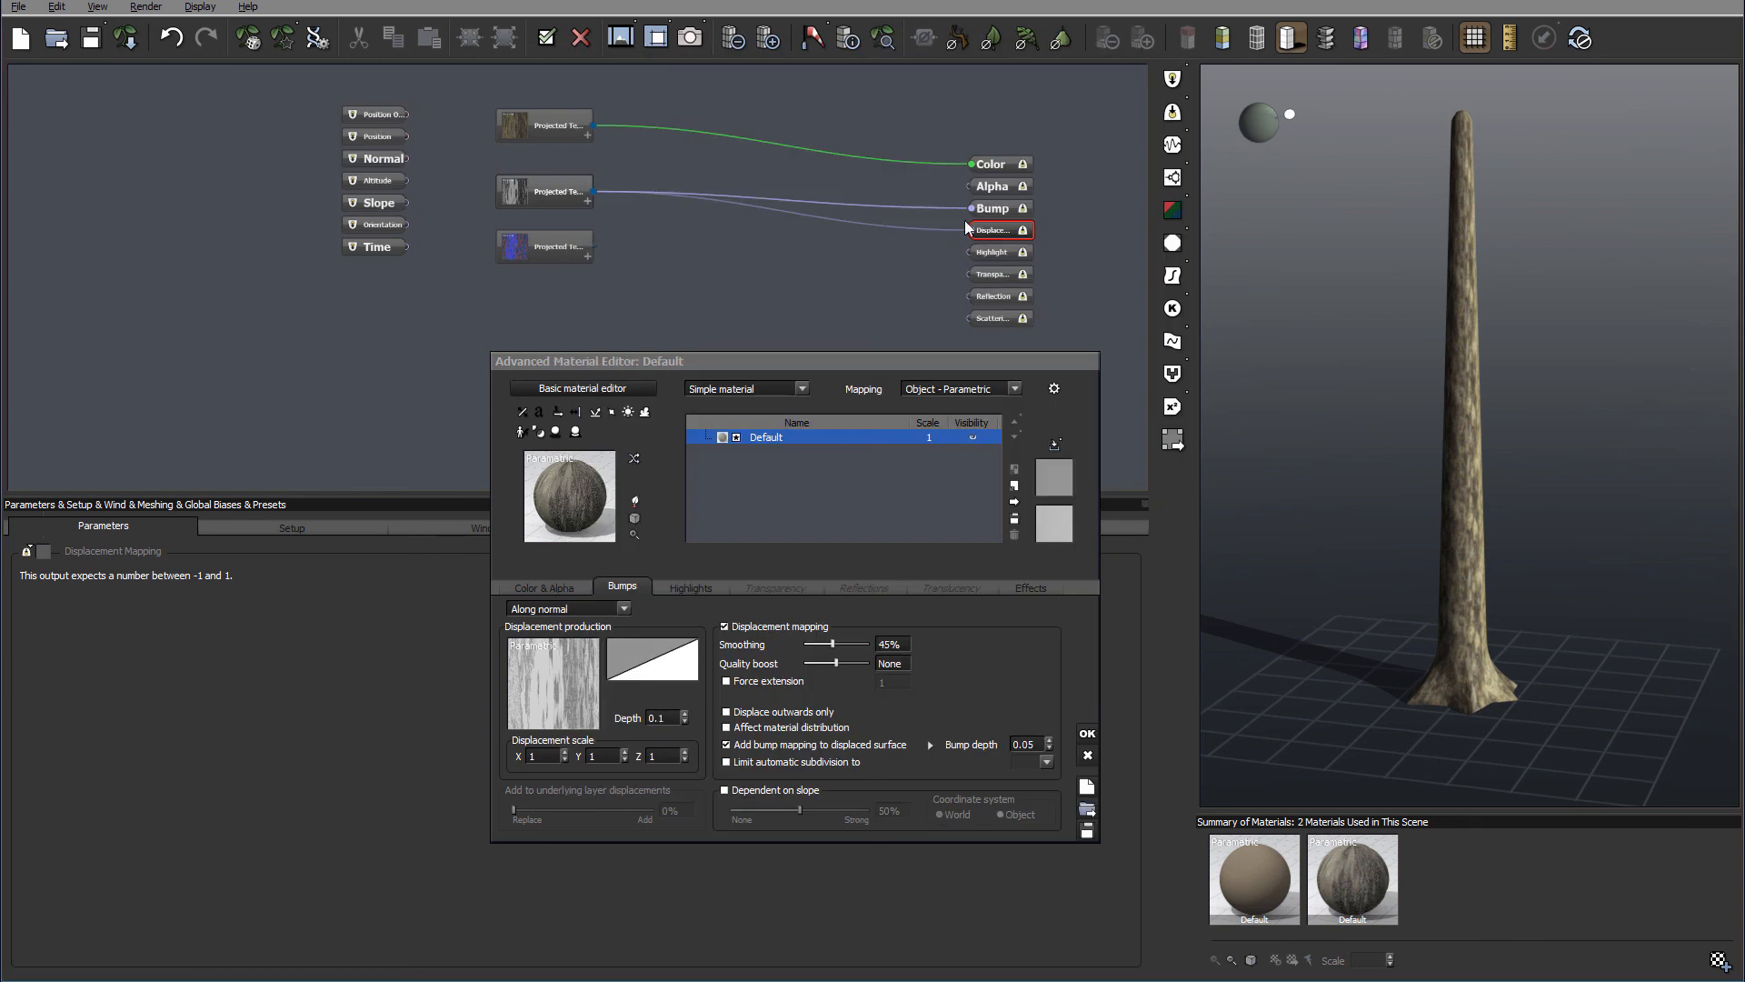
Reconnect the normal map texture node to the Displacement input and render a close-up of the trunk's bark.
drag(971, 230, 591, 247)
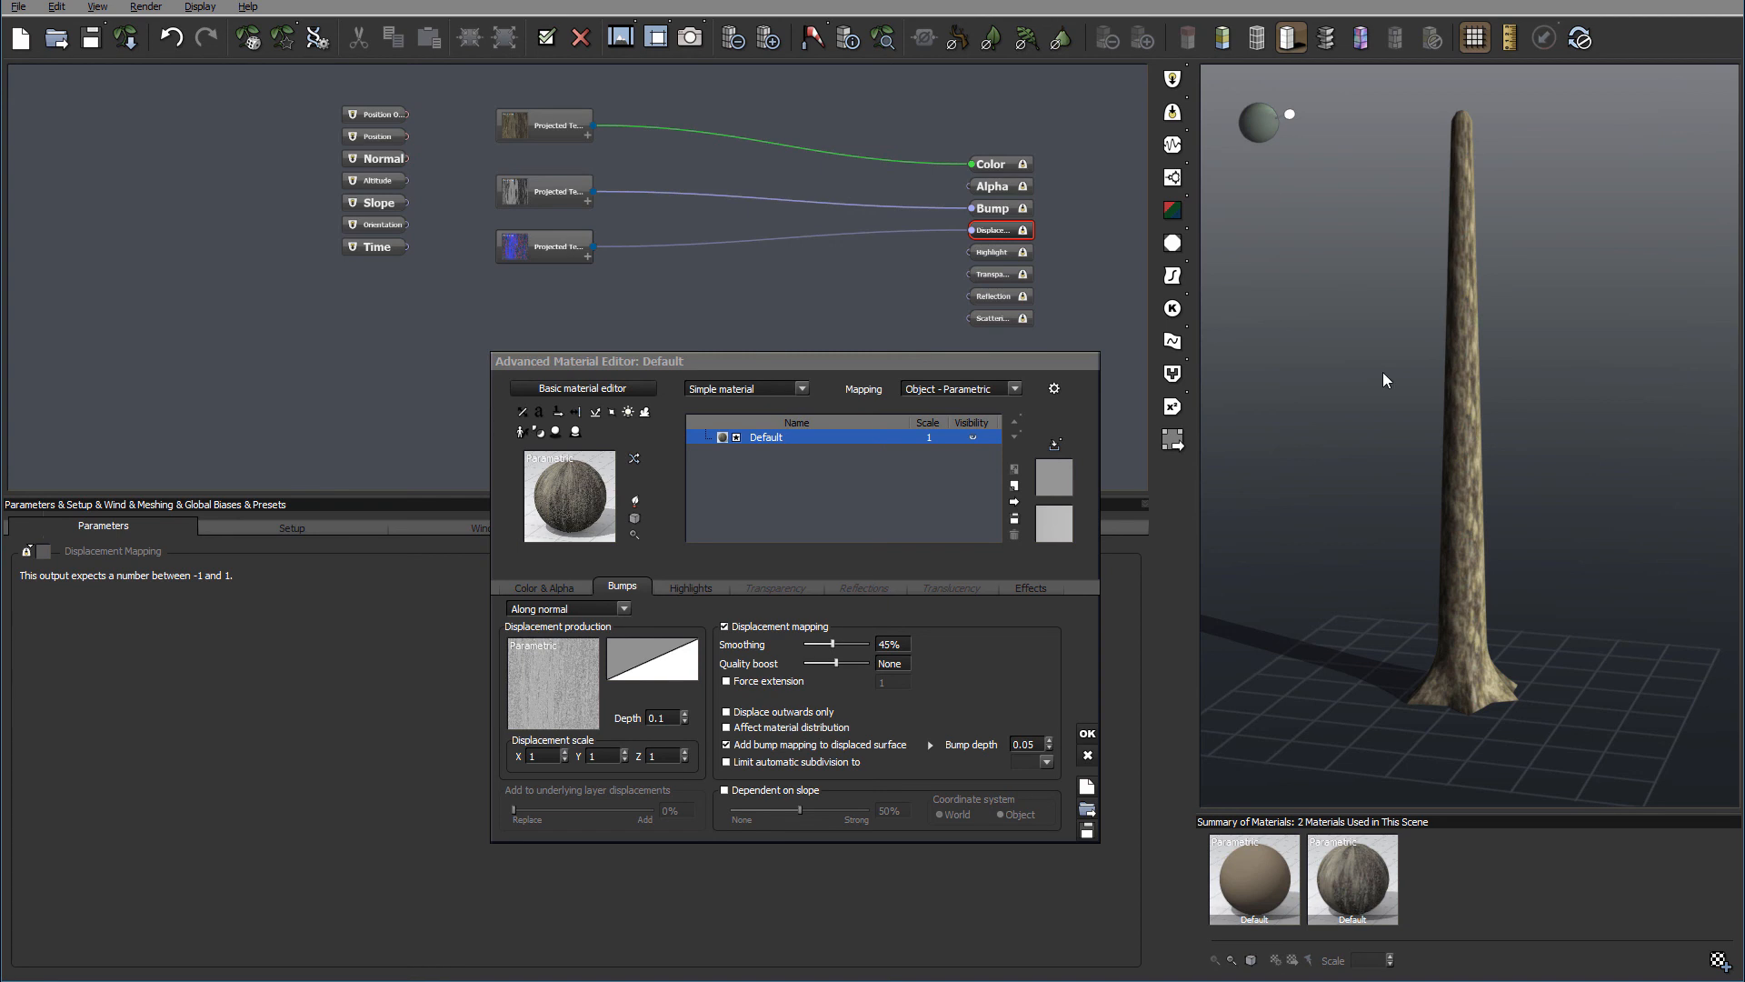
scroll(1504, 455, up, 6)
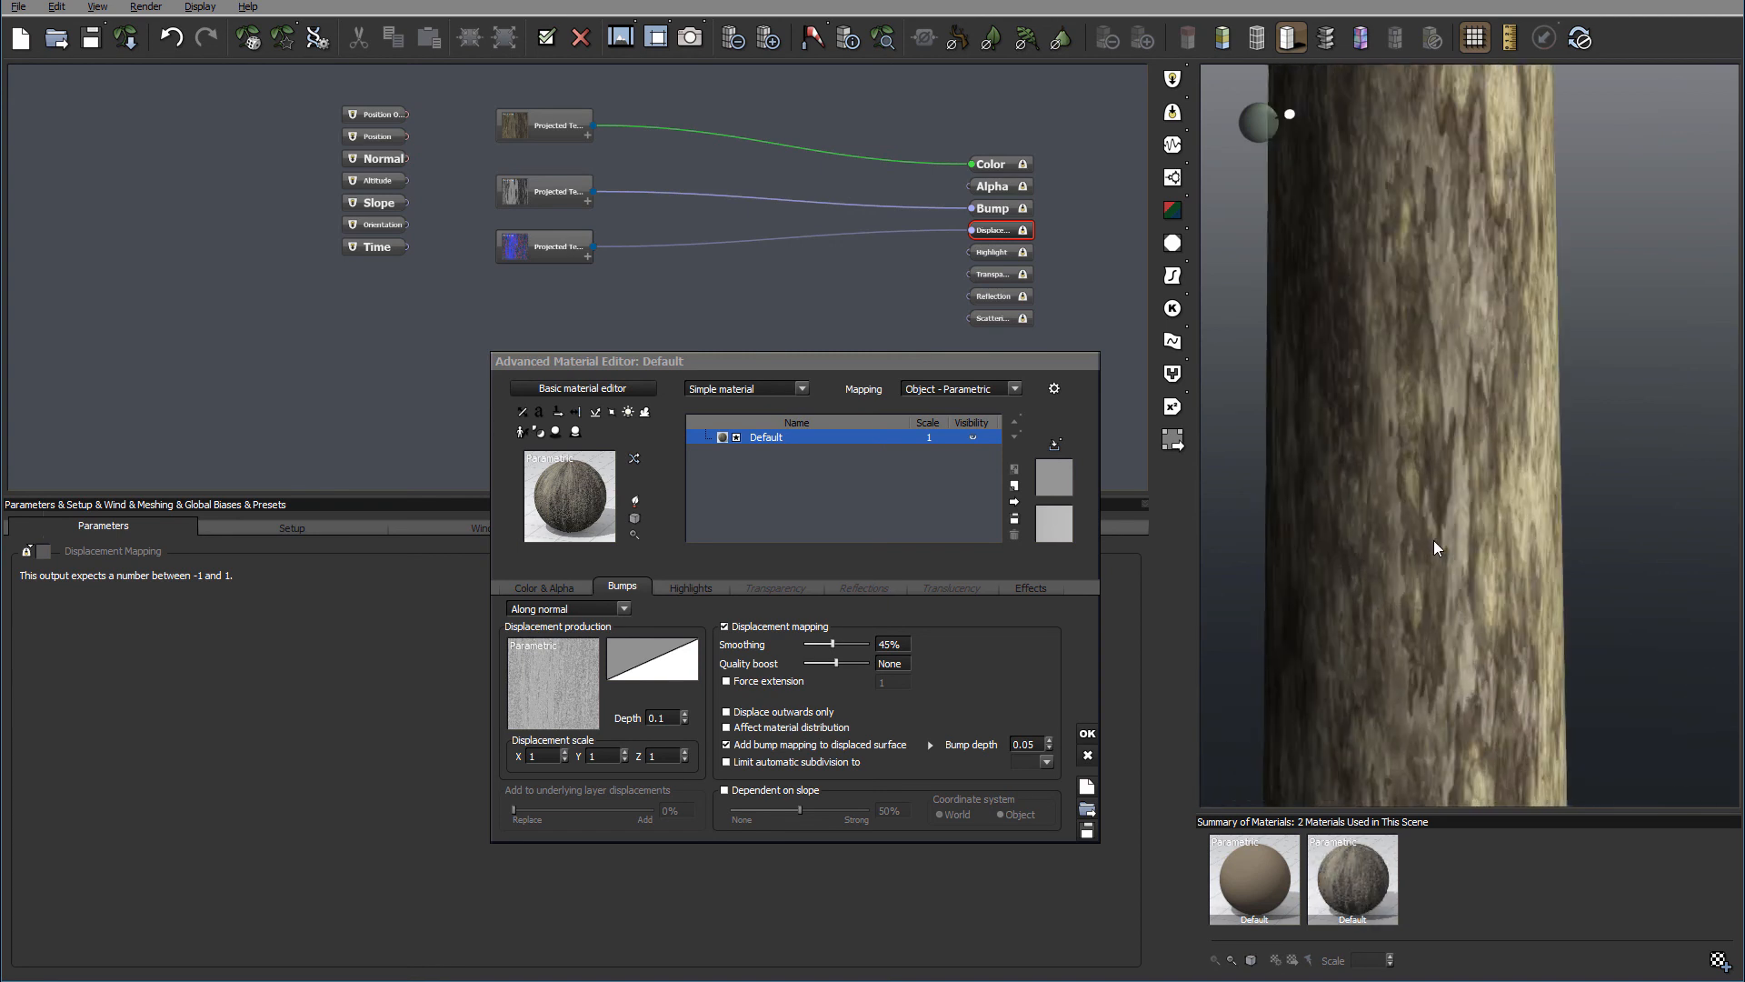
scroll(1433, 540, up, 1)
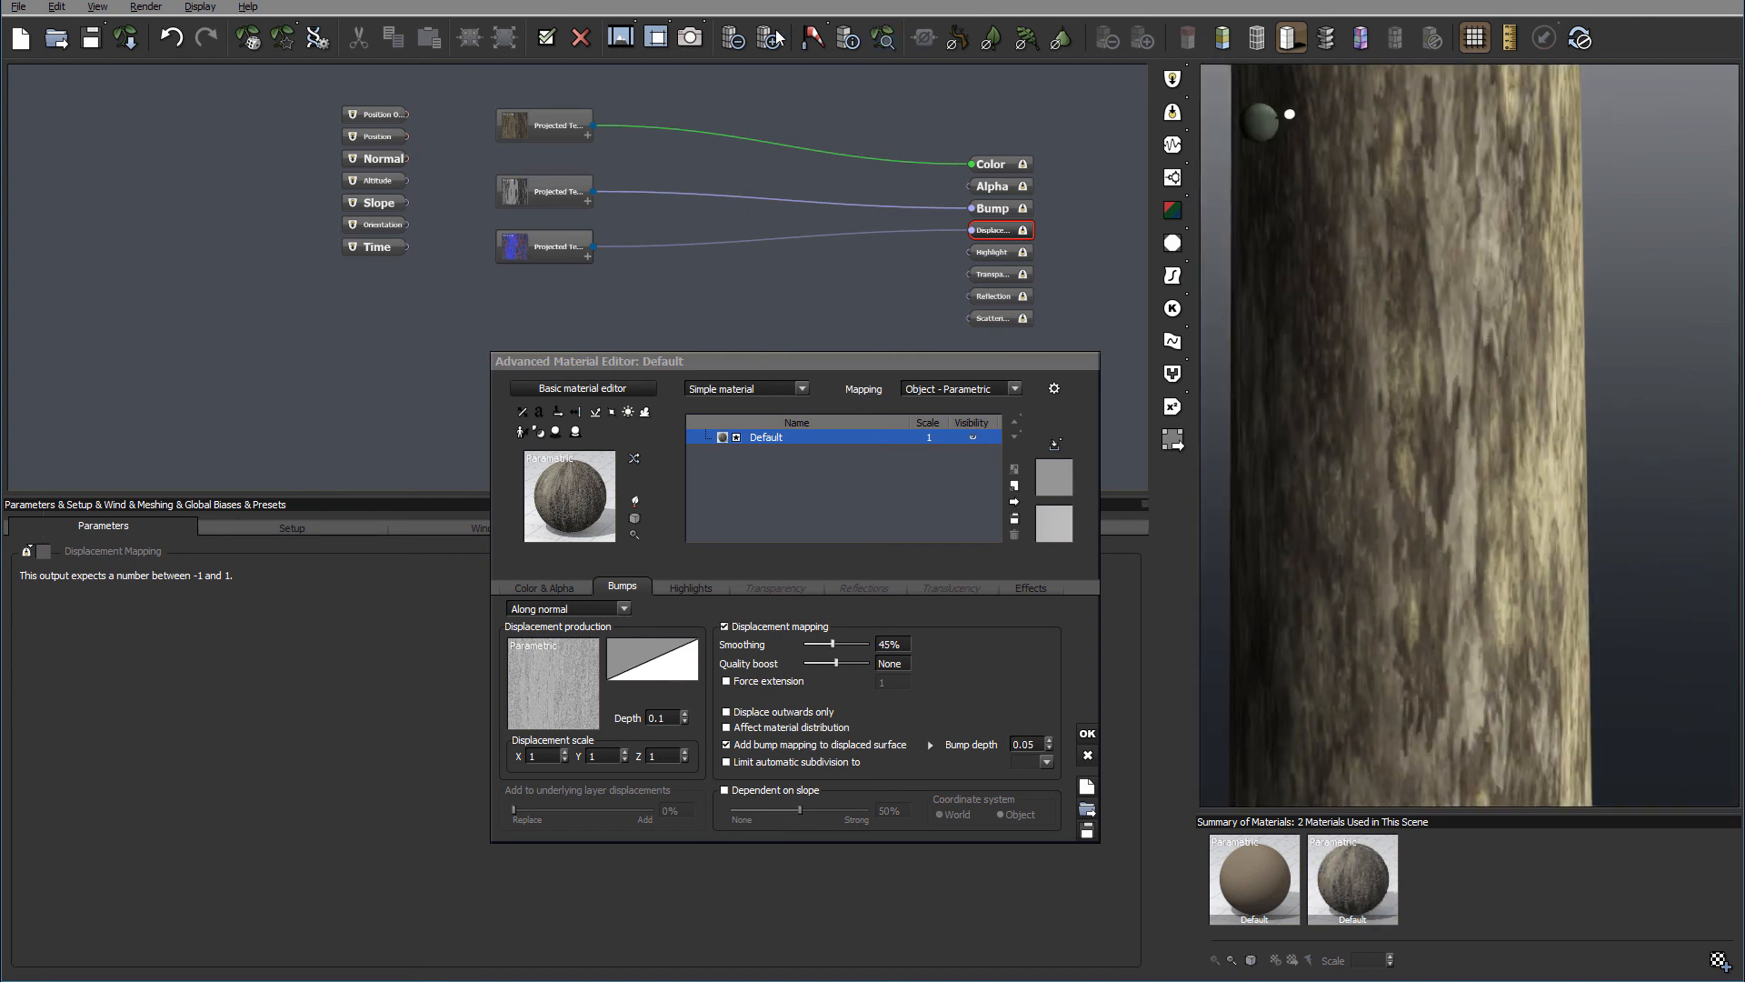
click(690, 37)
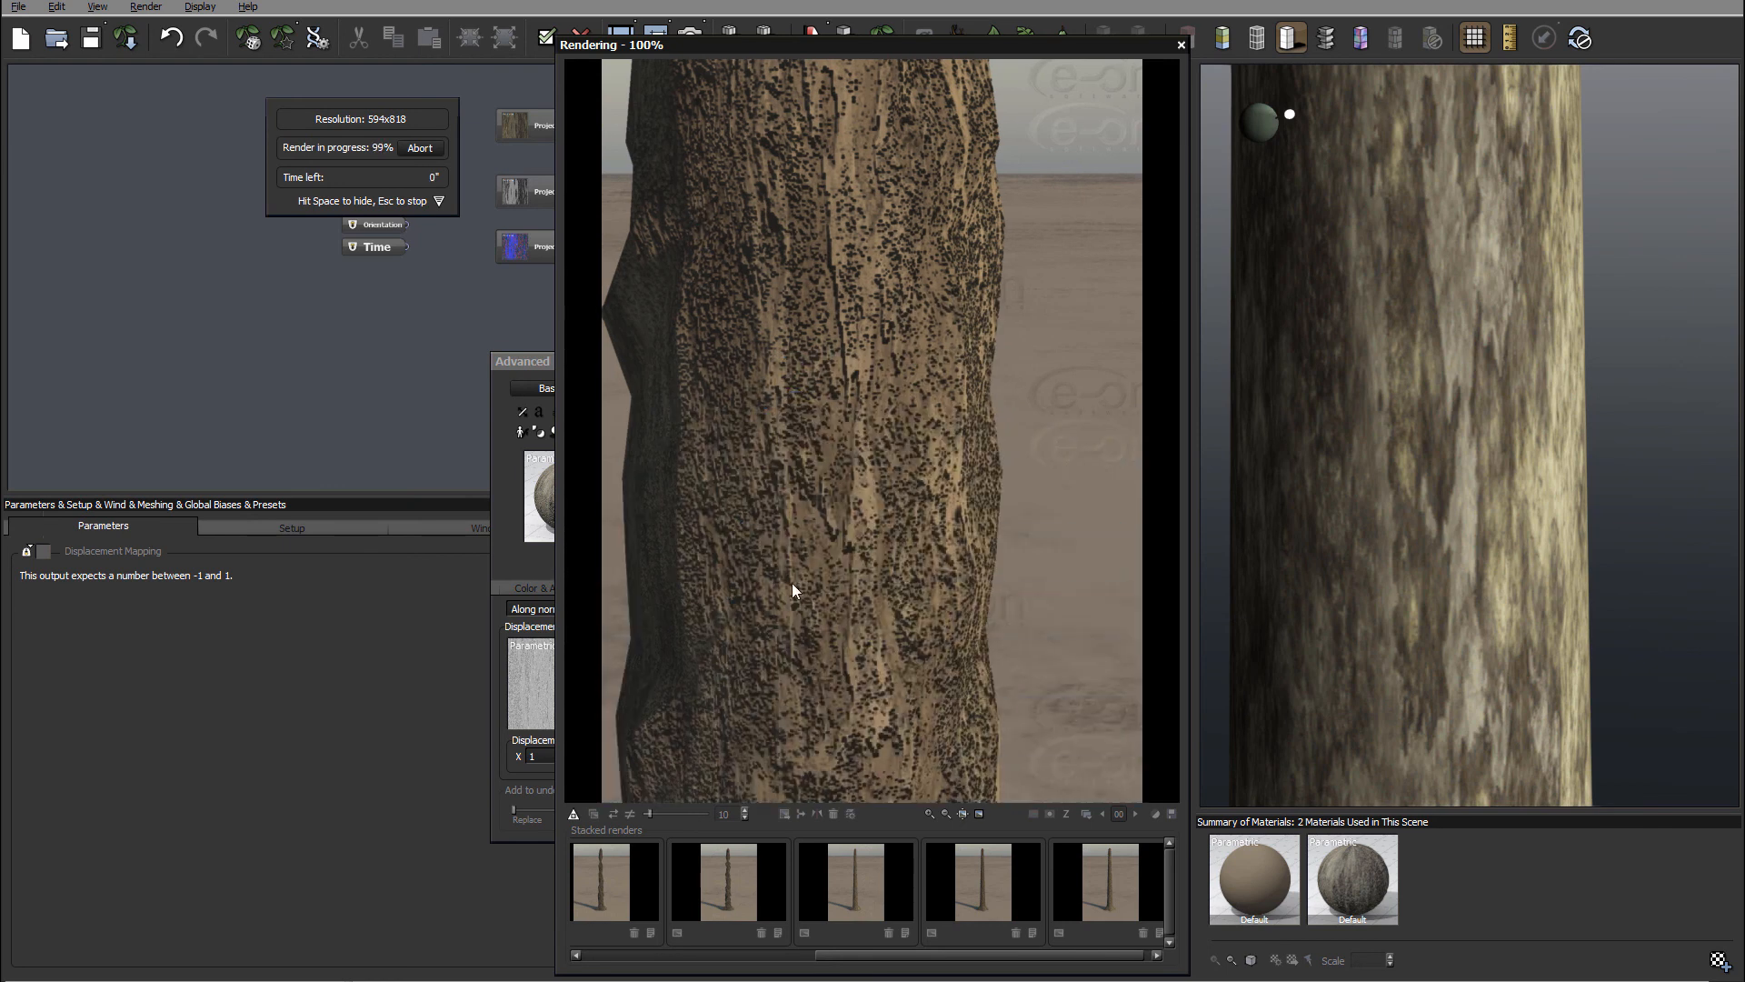
click(1274, 518)
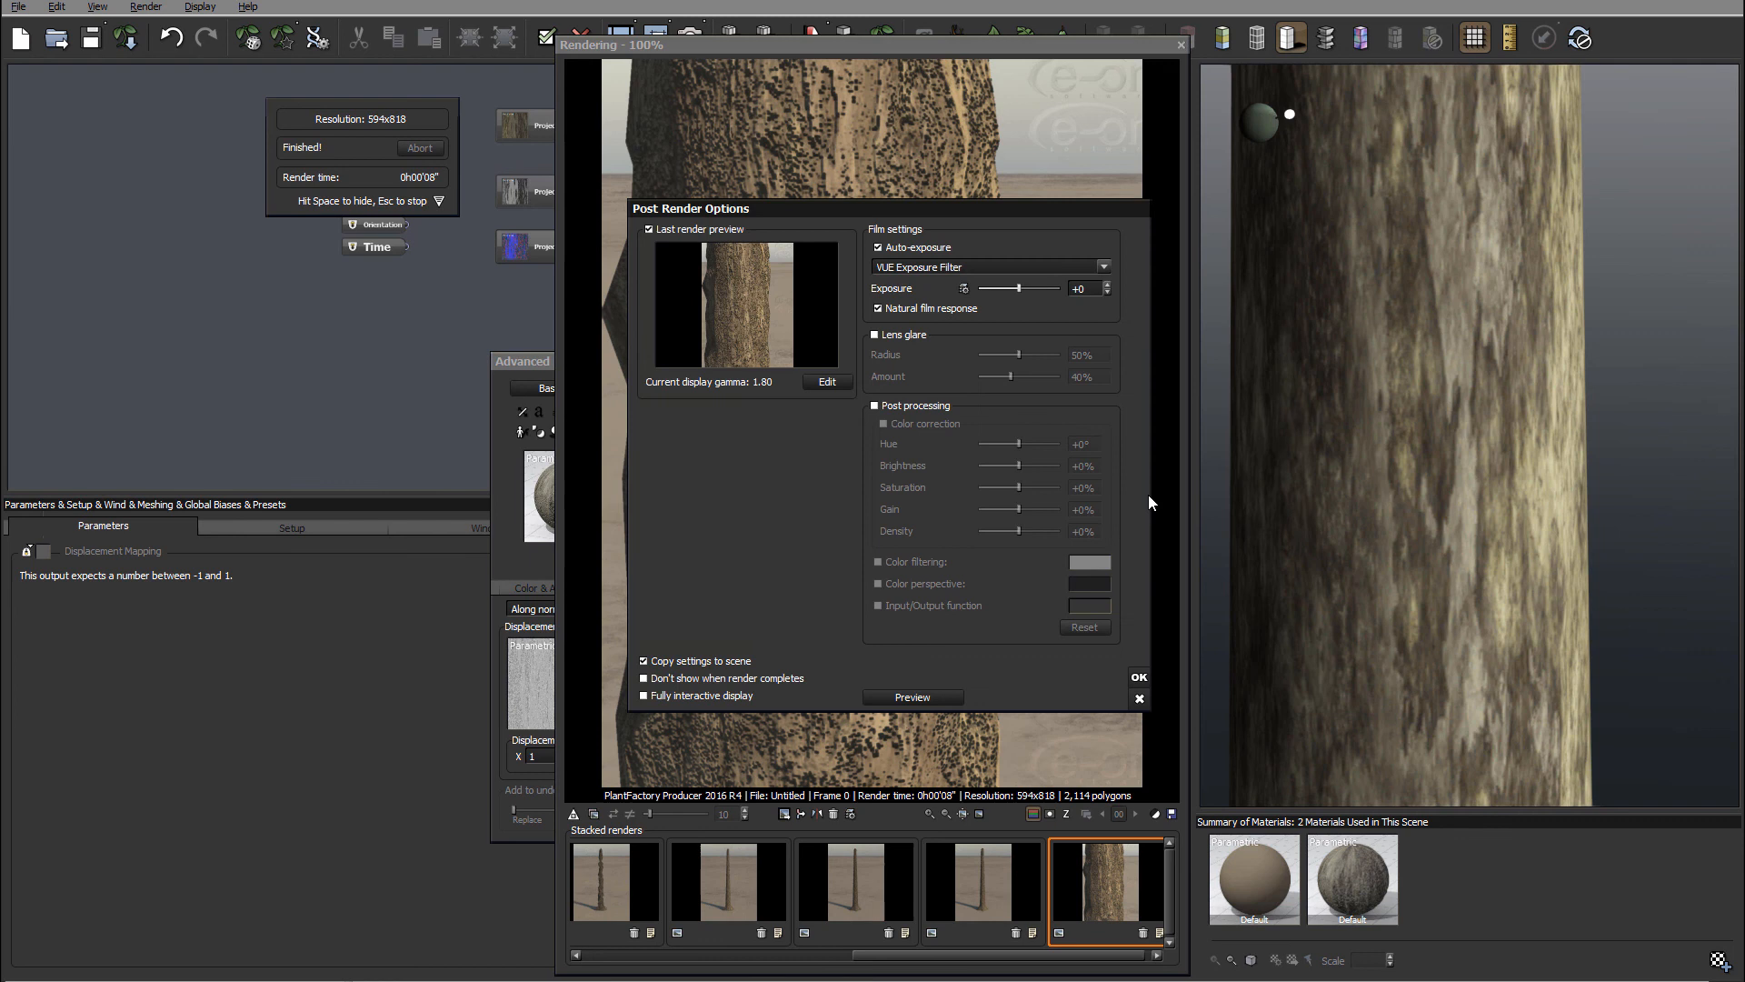
click(1138, 677)
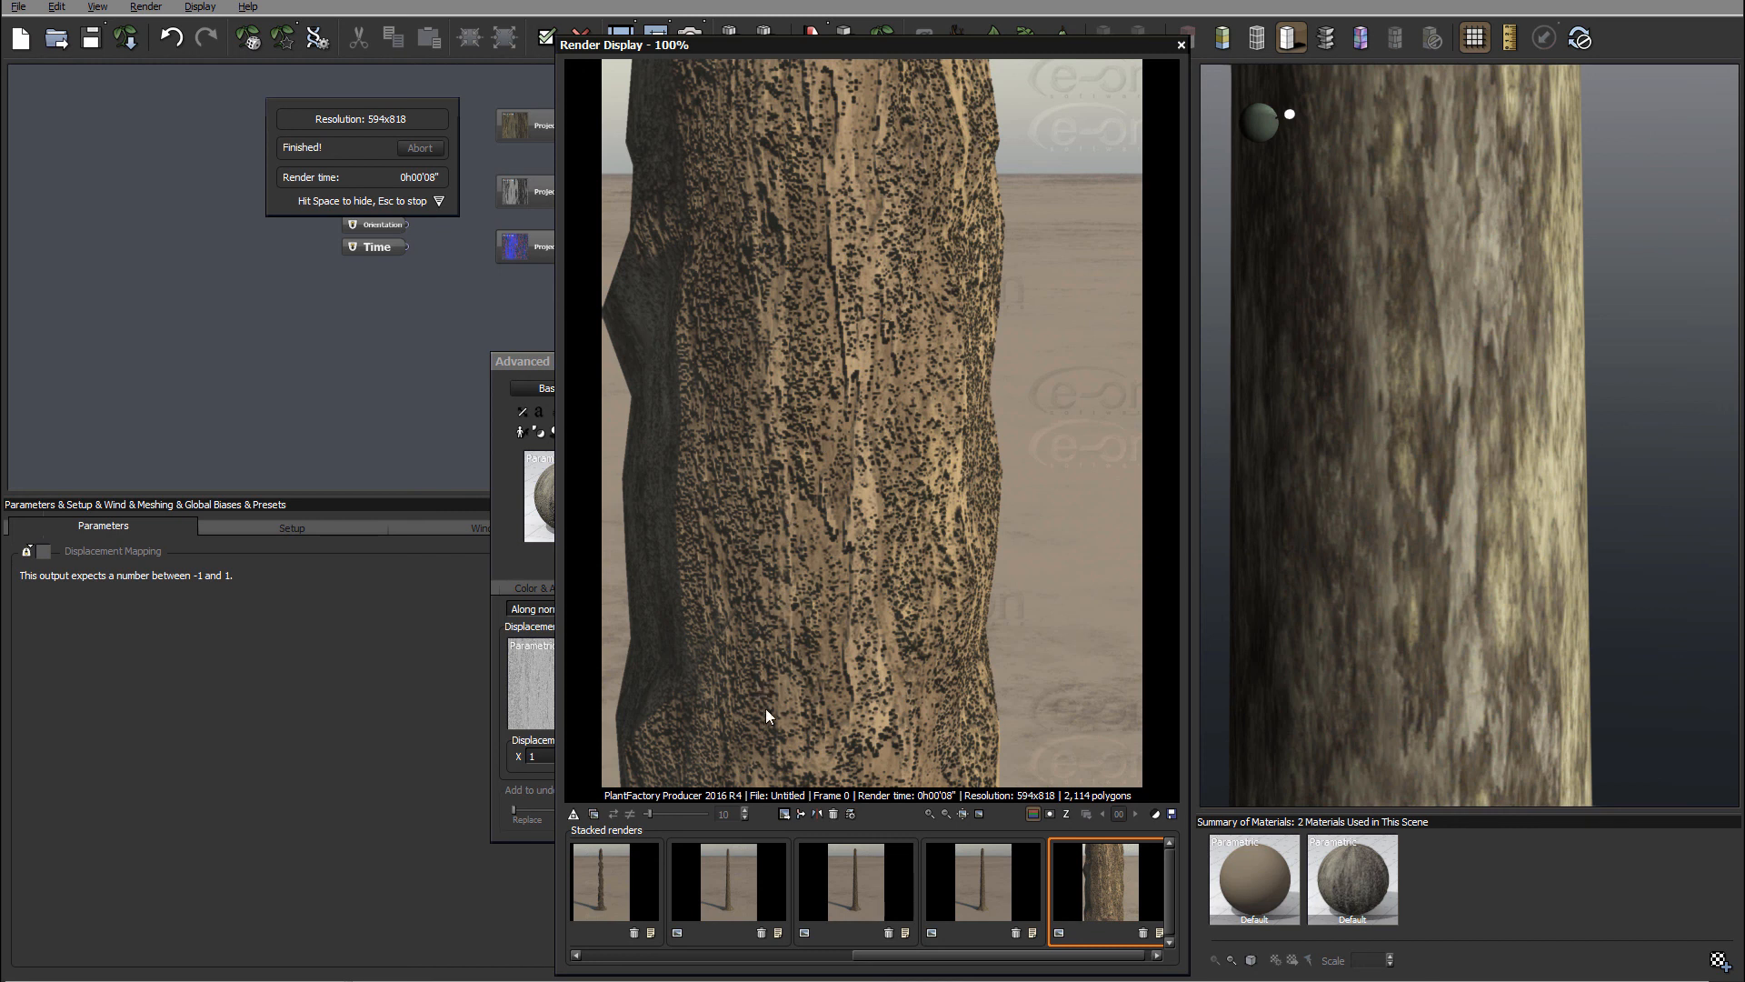
Close the render display and move the material editor higher over the node graph.
click(1181, 44)
drag(891, 361, 934, 284)
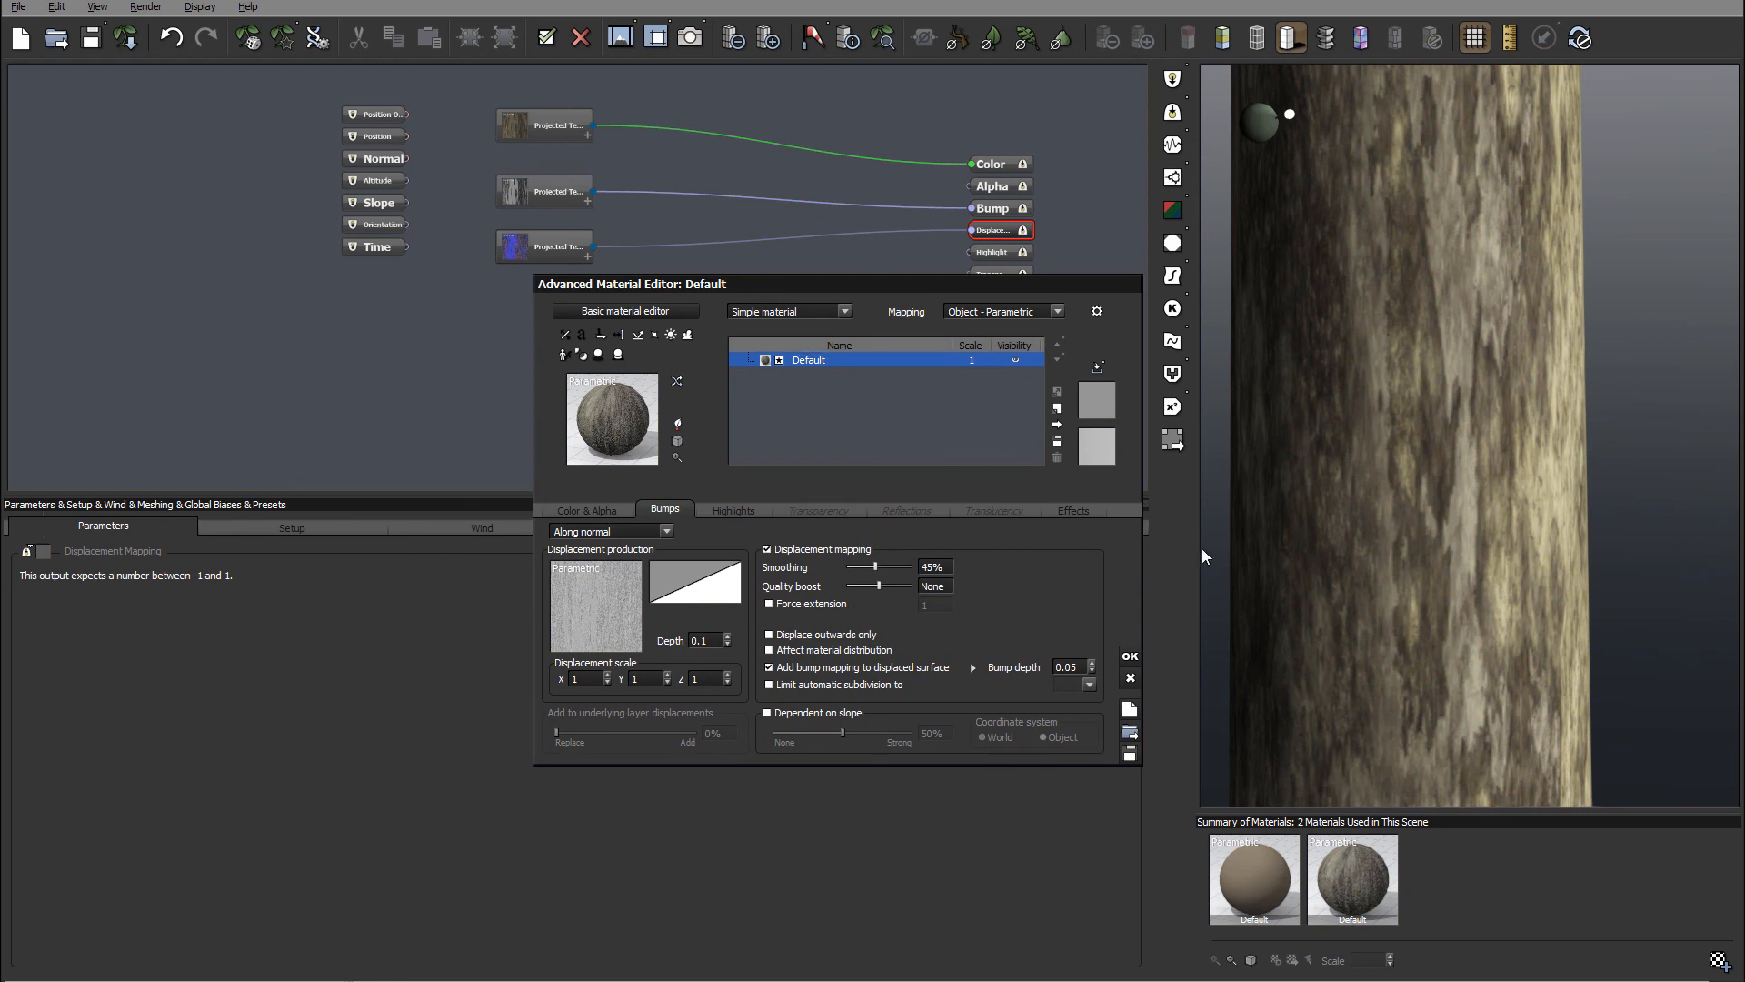